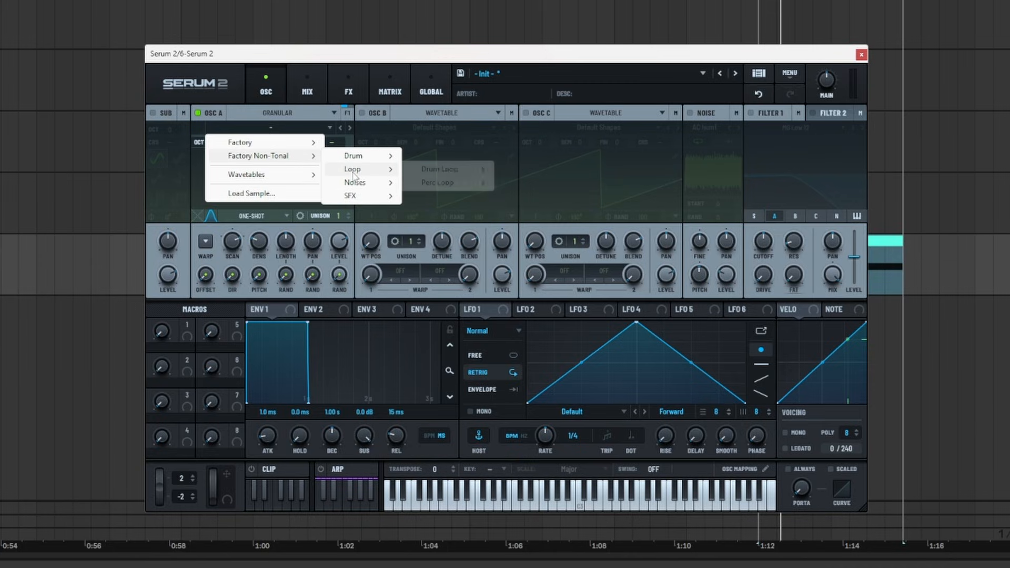
# - Load the Binary Pet sample from the factory non-tonal SFX category into oscillator A
pyautogui.moveTo(363, 170)
pyautogui.moveTo(438, 183)
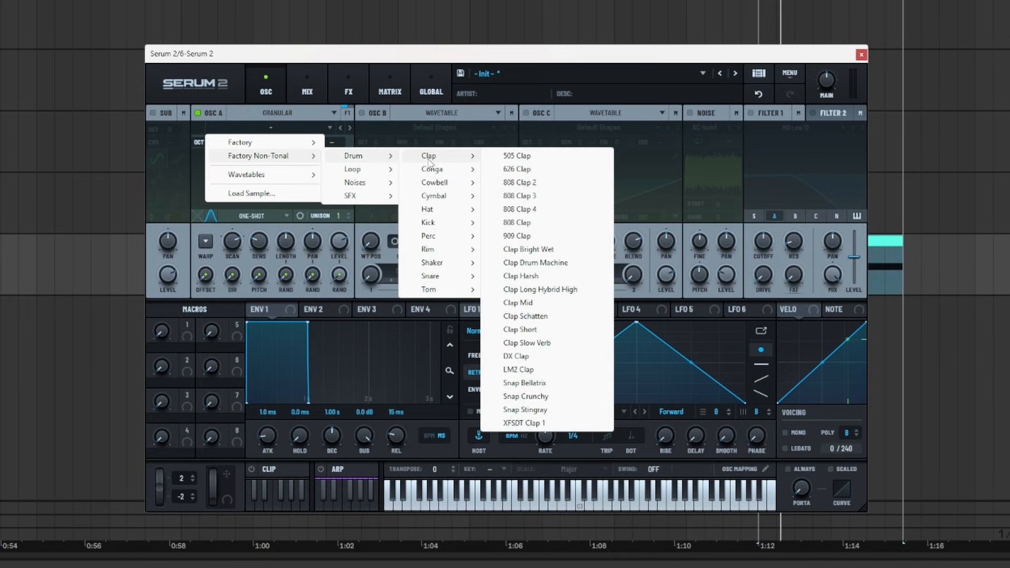
pyautogui.moveTo(408, 160)
pyautogui.moveTo(369, 196)
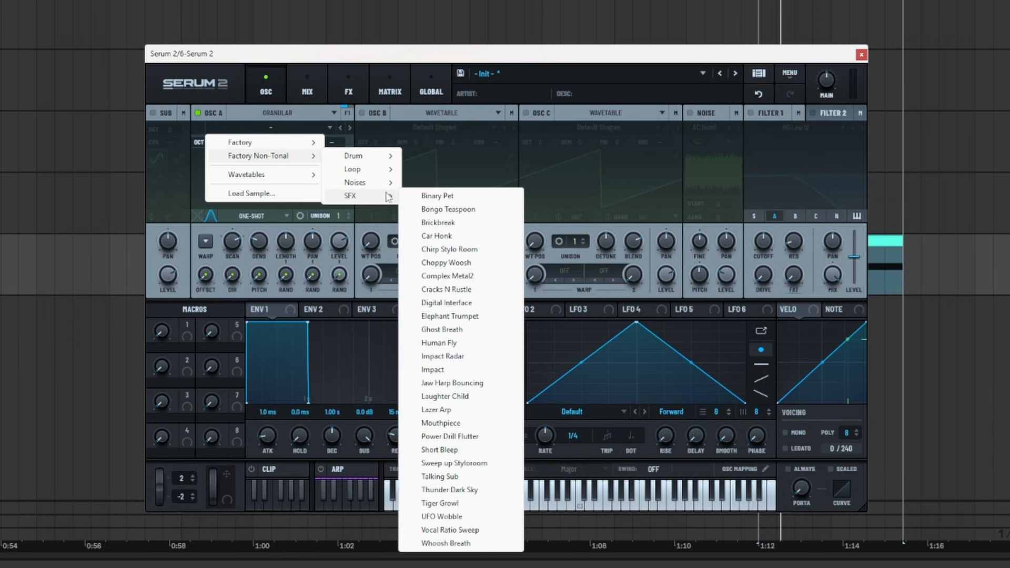
pyautogui.click(435, 195)
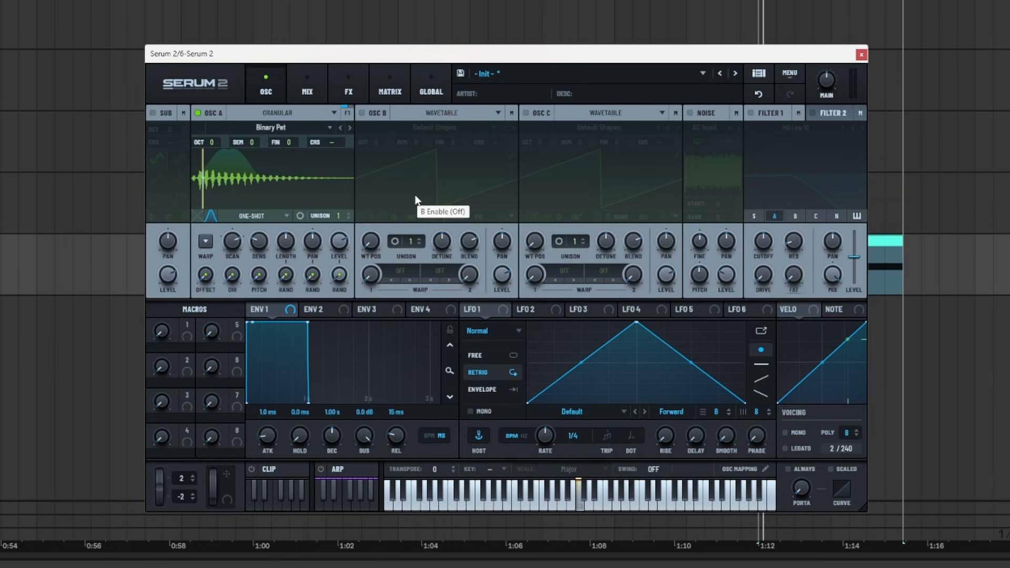
# - Audition the subsequent SFX samples in oscillator A one after another, ending on Impact
pyautogui.click(348, 128)
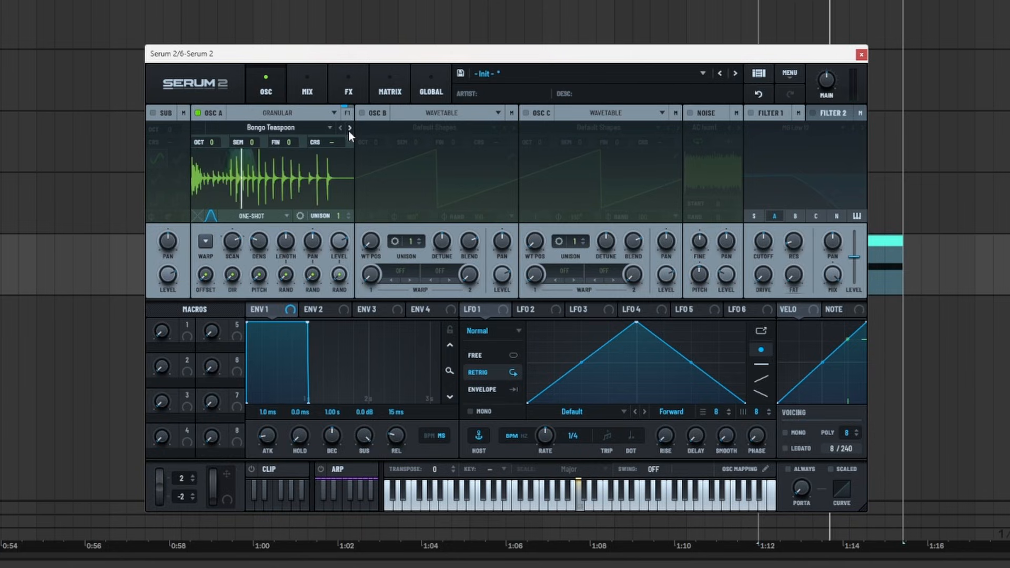
pyautogui.click(349, 130)
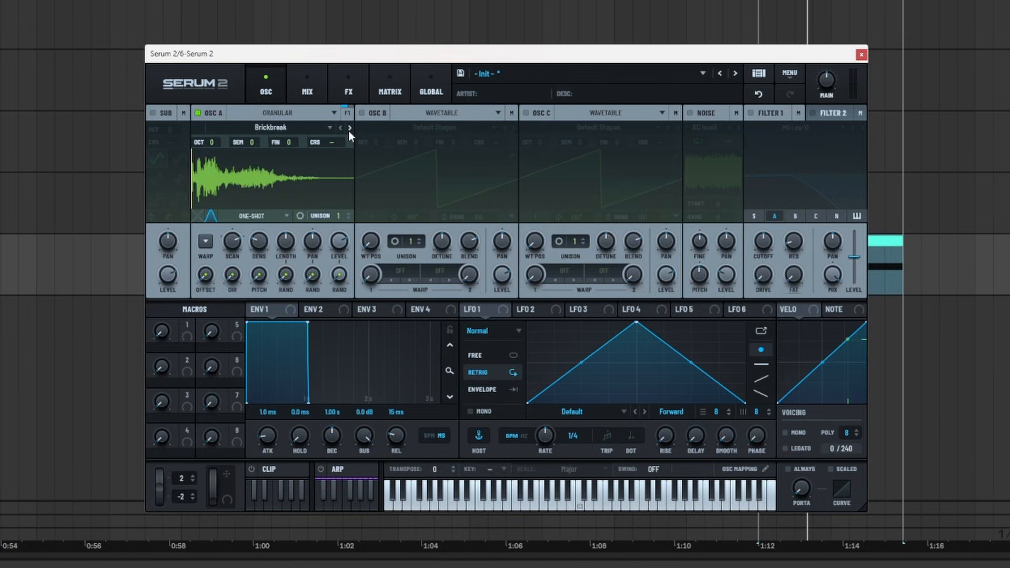
pyautogui.click(349, 129)
pyautogui.click(340, 126)
pyautogui.click(353, 131)
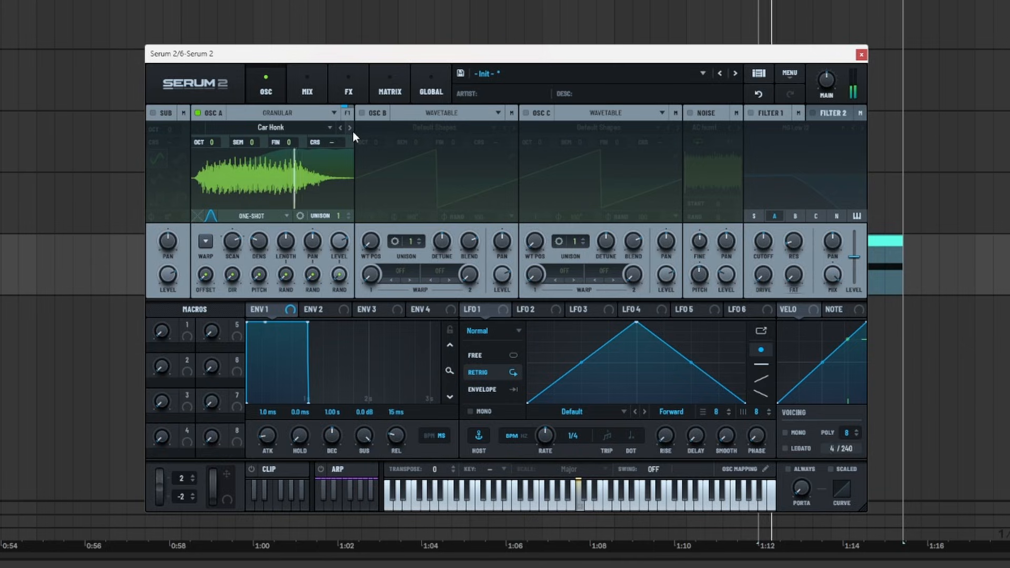
pyautogui.click(350, 128)
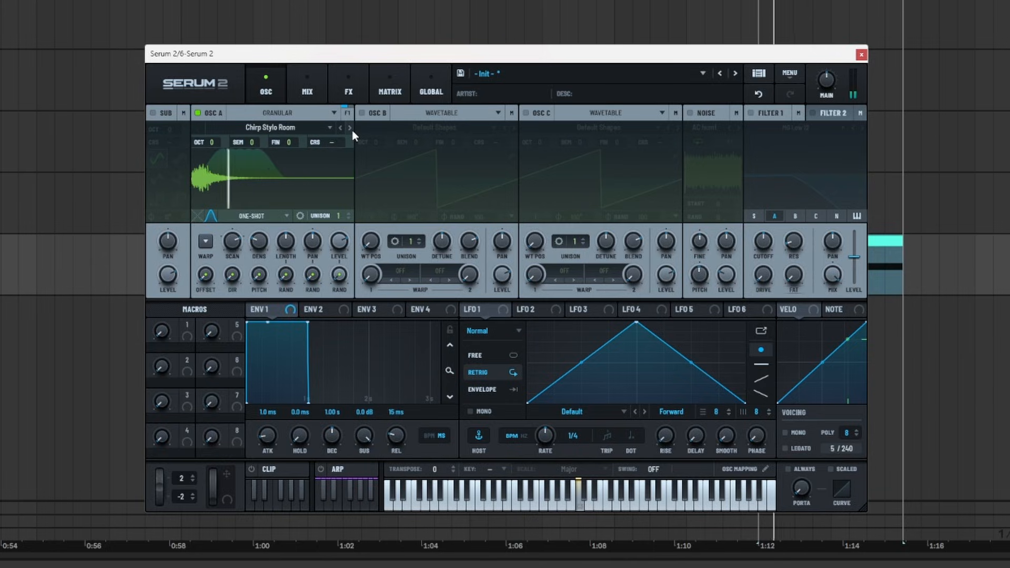
pyautogui.click(352, 130)
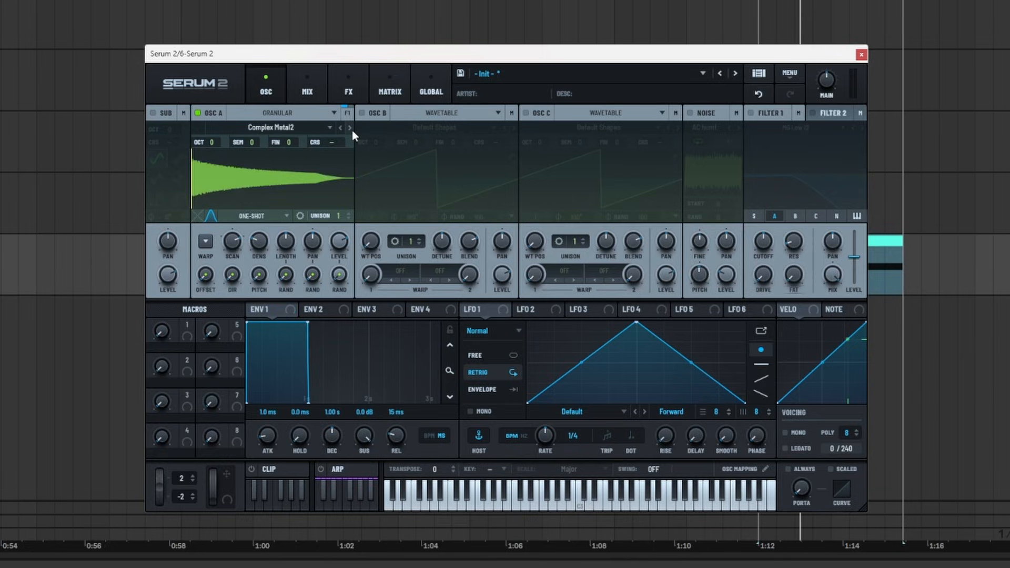
pyautogui.click(352, 130)
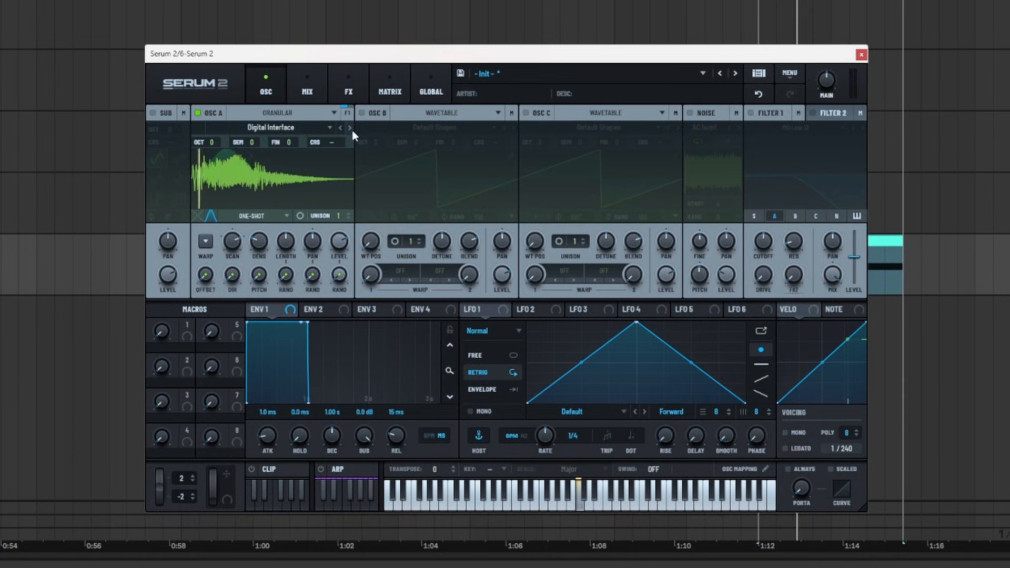
pyautogui.click(351, 129)
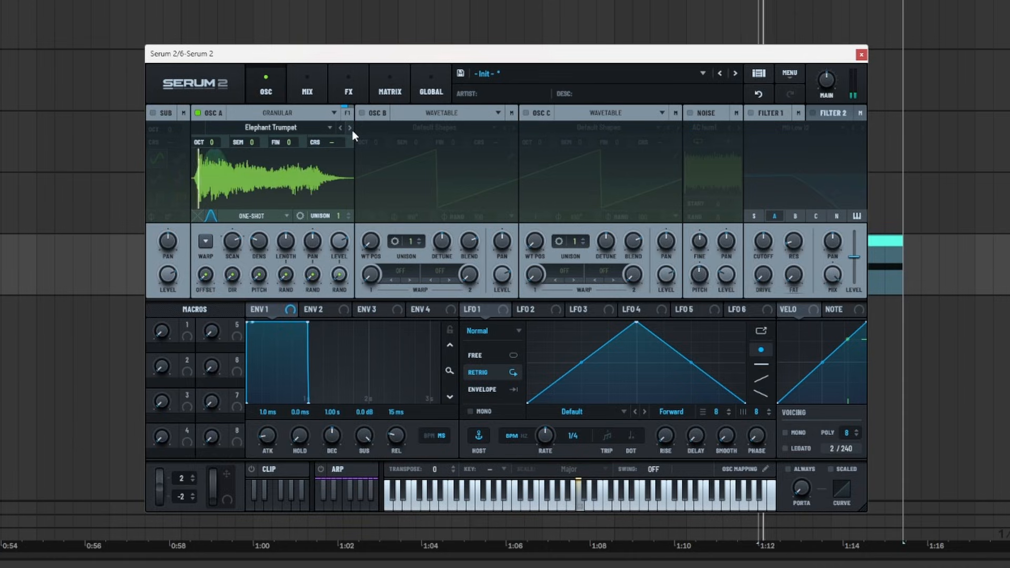
pyautogui.click(351, 129)
pyautogui.click(351, 130)
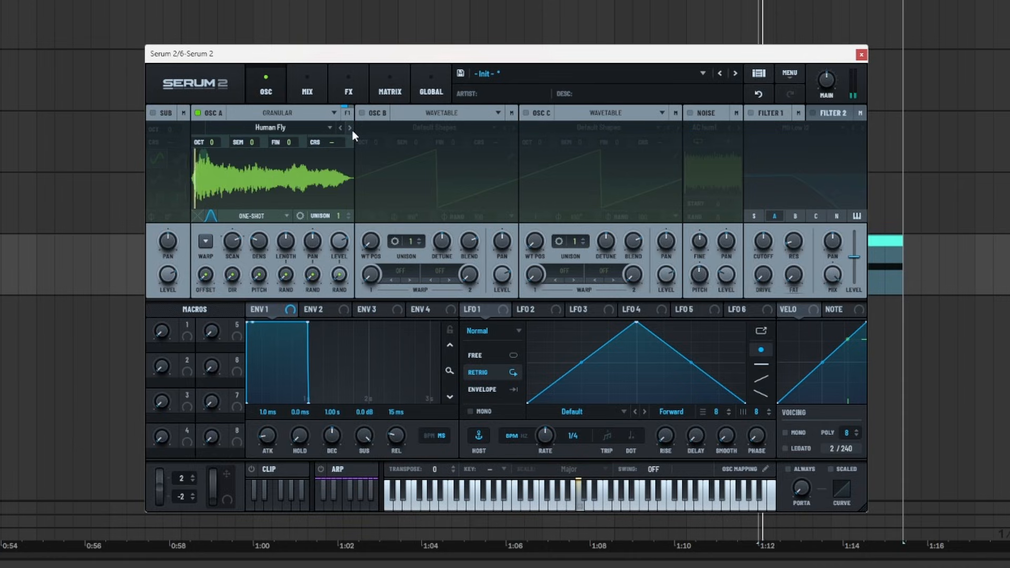
pyautogui.click(351, 130)
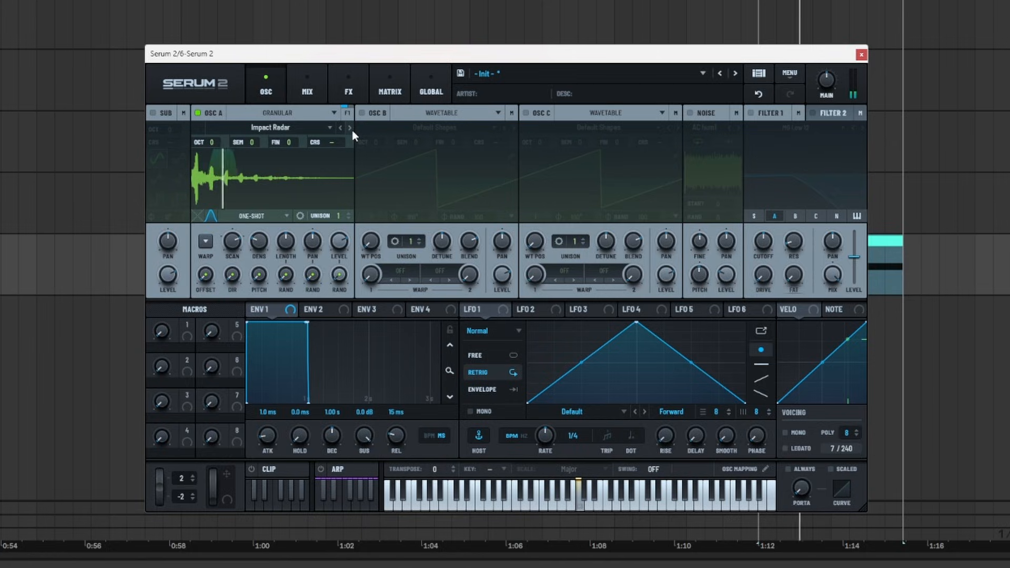
pyautogui.click(351, 130)
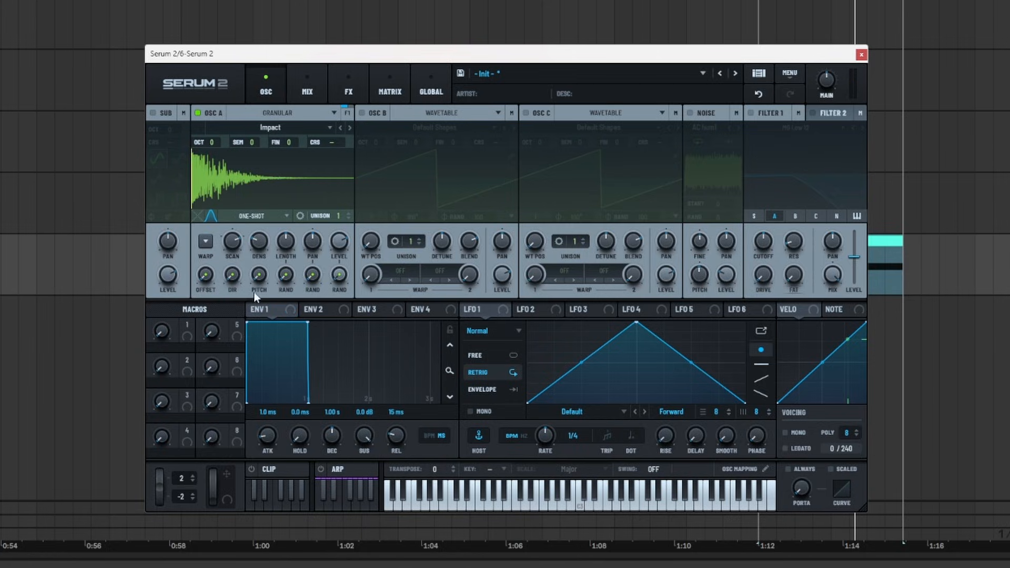
# - Adjust oscillator A's granular scan, density, grain length and random offset during playback
pyautogui.moveTo(231, 255); pyautogui.dragTo(236, 286)
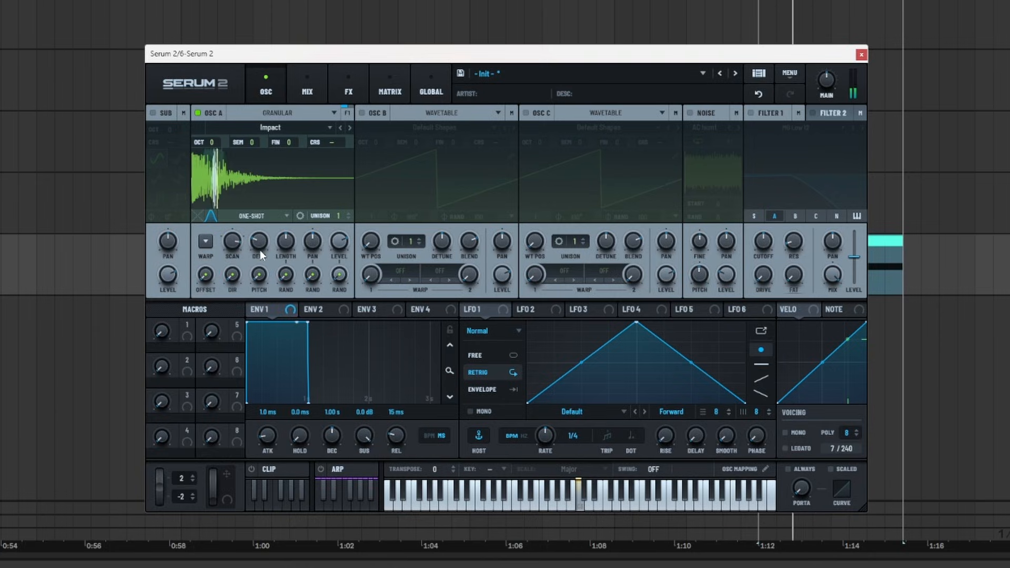
pyautogui.moveTo(260, 250); pyautogui.dragTo(260, 245)
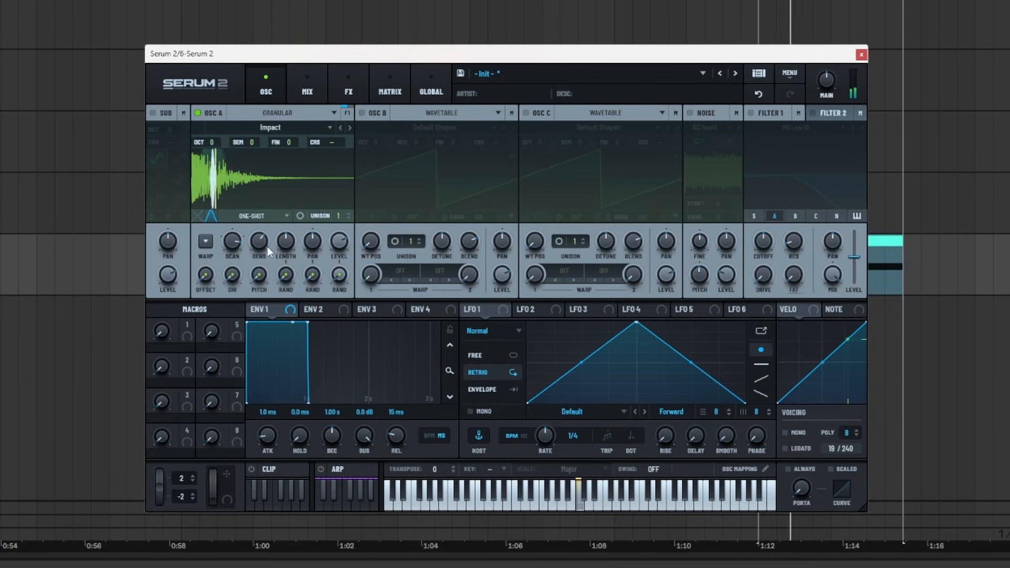
pyautogui.moveTo(268, 246); pyautogui.dragTo(256, 301)
pyautogui.moveTo(279, 247); pyautogui.dragTo(290, 221)
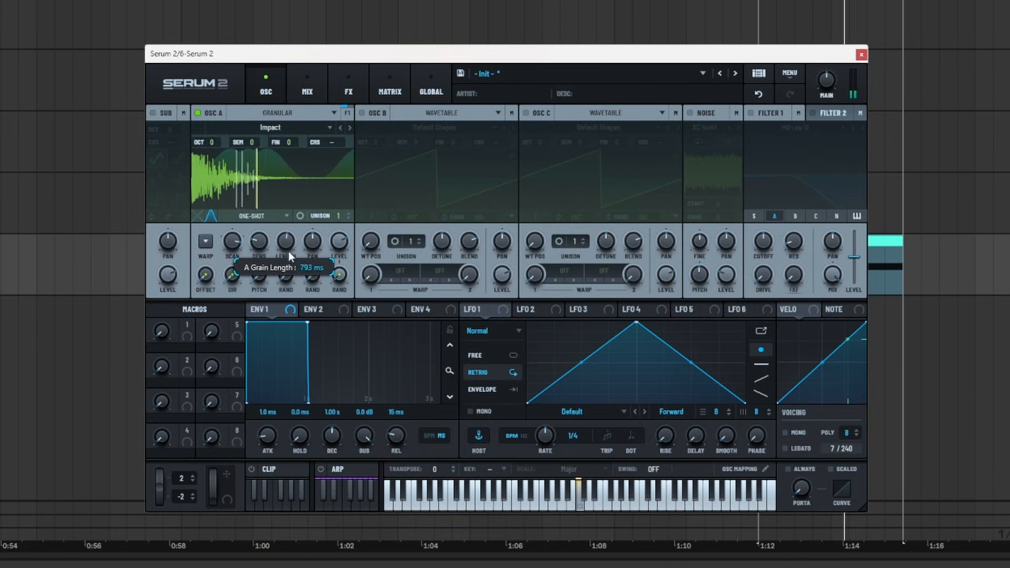
pyautogui.moveTo(288, 239); pyautogui.dragTo(288, 236)
pyautogui.moveTo(211, 279); pyautogui.dragTo(211, 239)
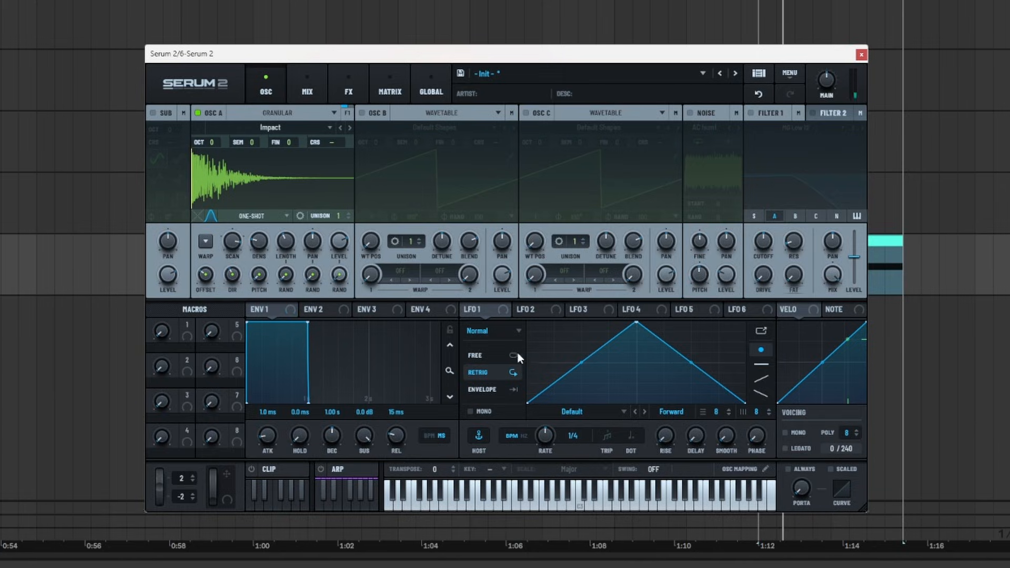
# - Assign LFO 1 as the first modulation matrix source and shape it as a descending ramp in Envelope mode
pyautogui.click(390, 84)
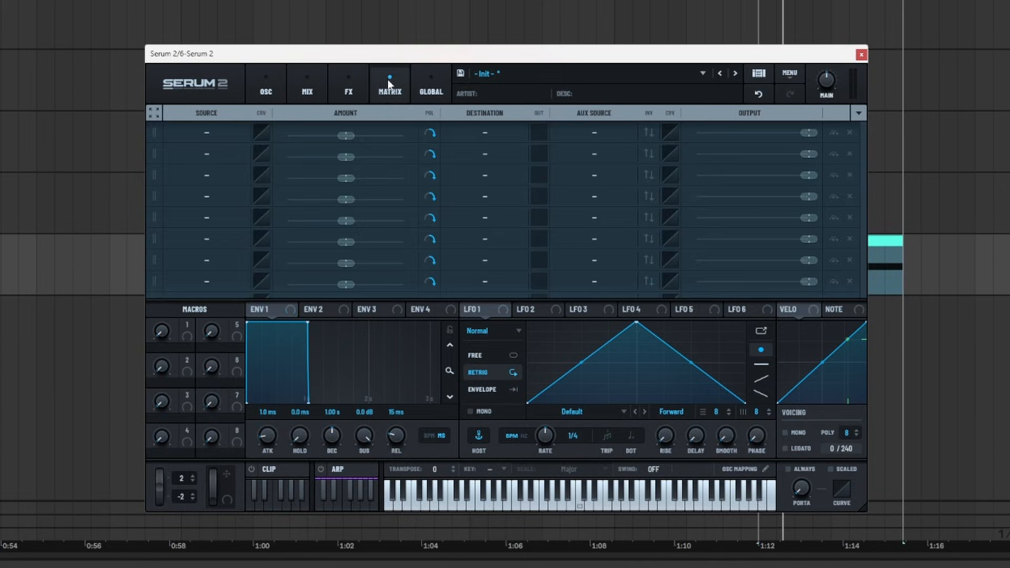
pyautogui.click(232, 130)
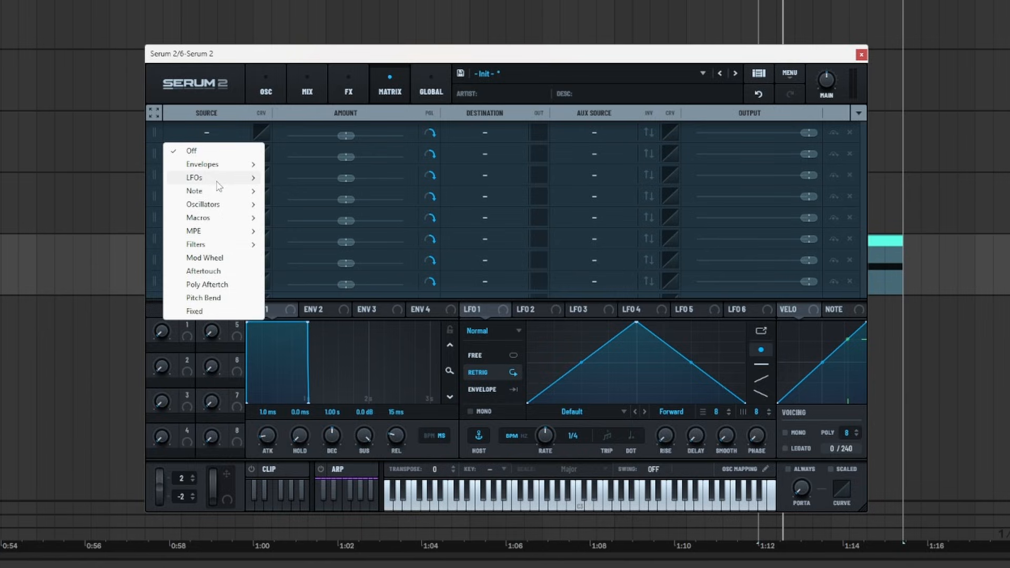
pyautogui.moveTo(232, 177)
pyautogui.click(274, 181)
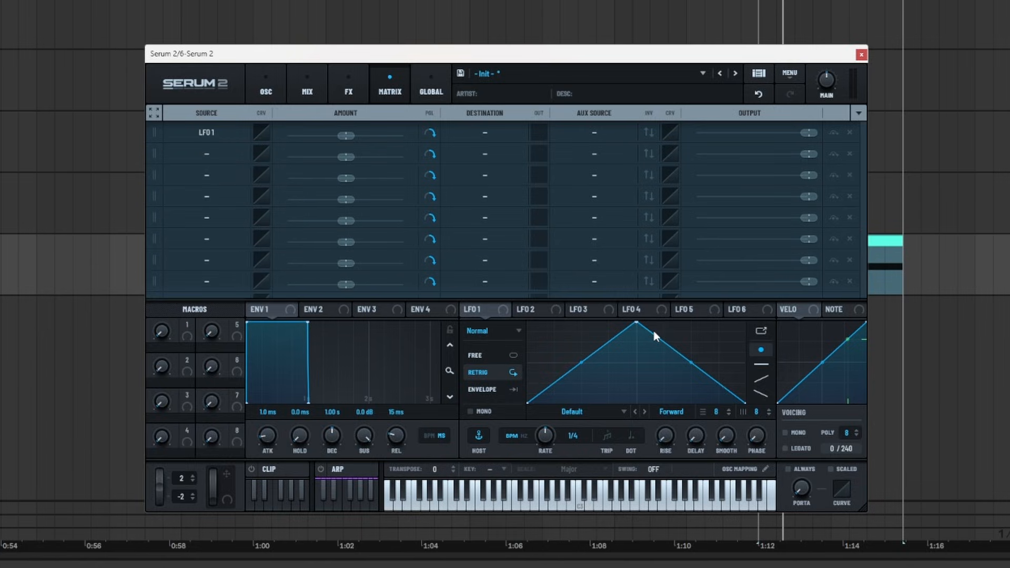
pyautogui.moveTo(639, 324); pyautogui.dragTo(528, 322)
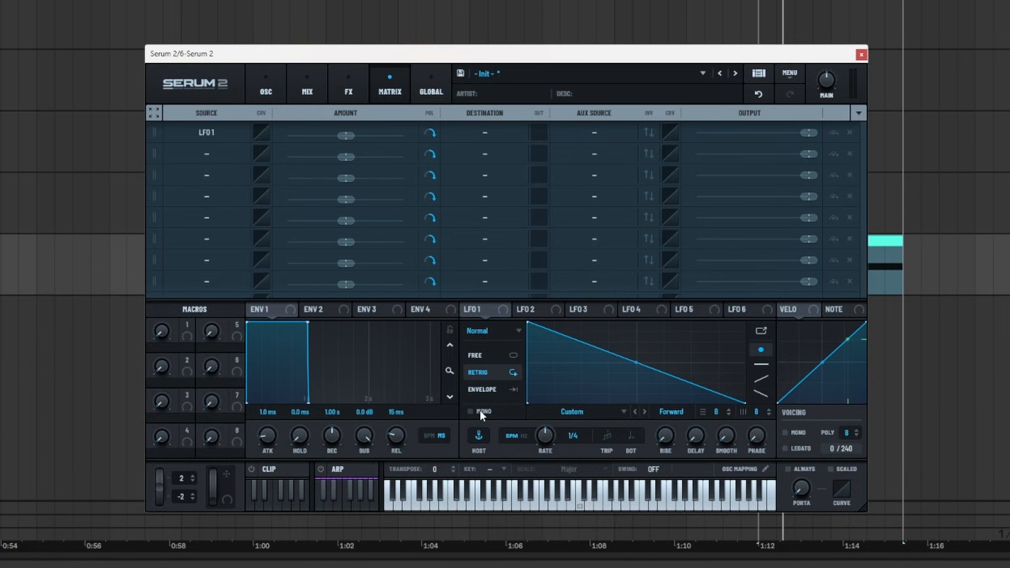
pyautogui.click(488, 390)
# - Route LFO 1 to the global Main Tuning with a 48 st amount and bend its ramp into a steep decay curve
pyautogui.click(484, 134)
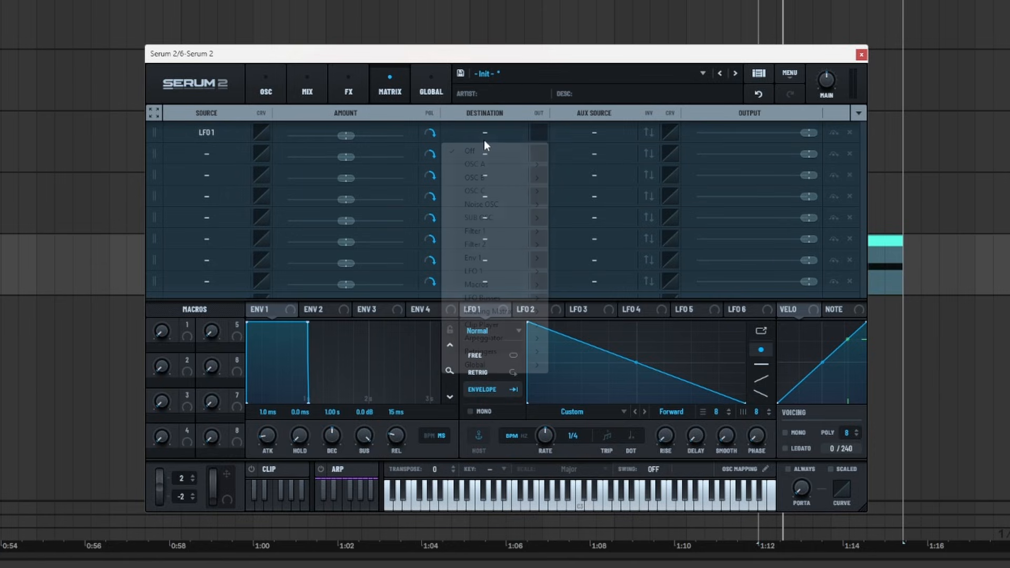
pyautogui.moveTo(515, 366)
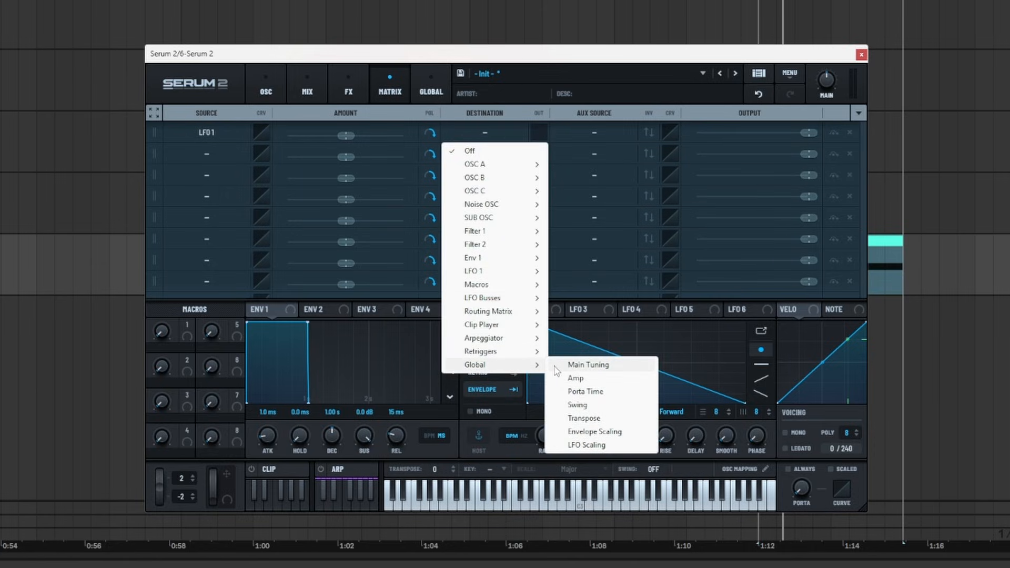
pyautogui.click(571, 366)
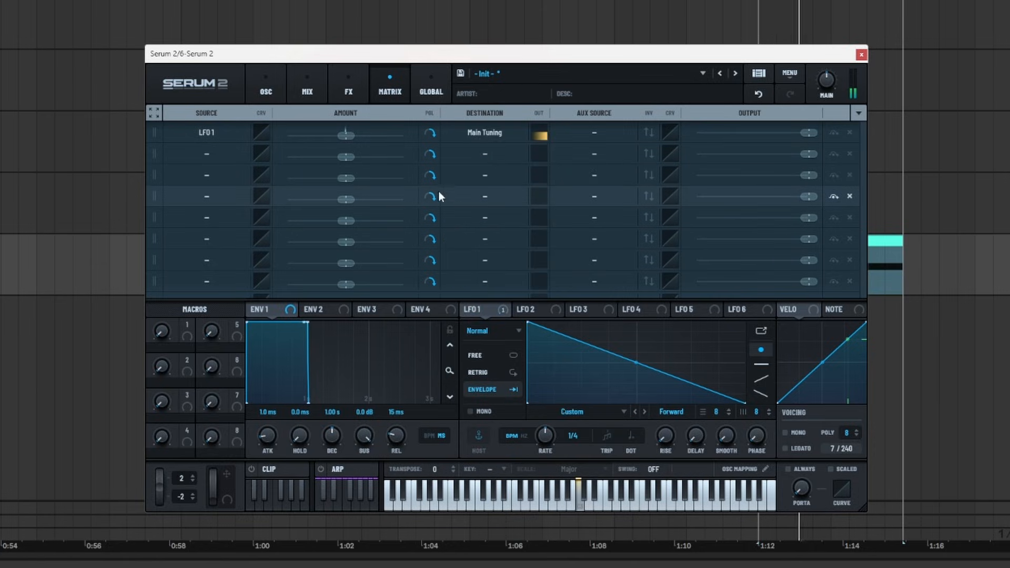
pyautogui.doubleClick(346, 136)
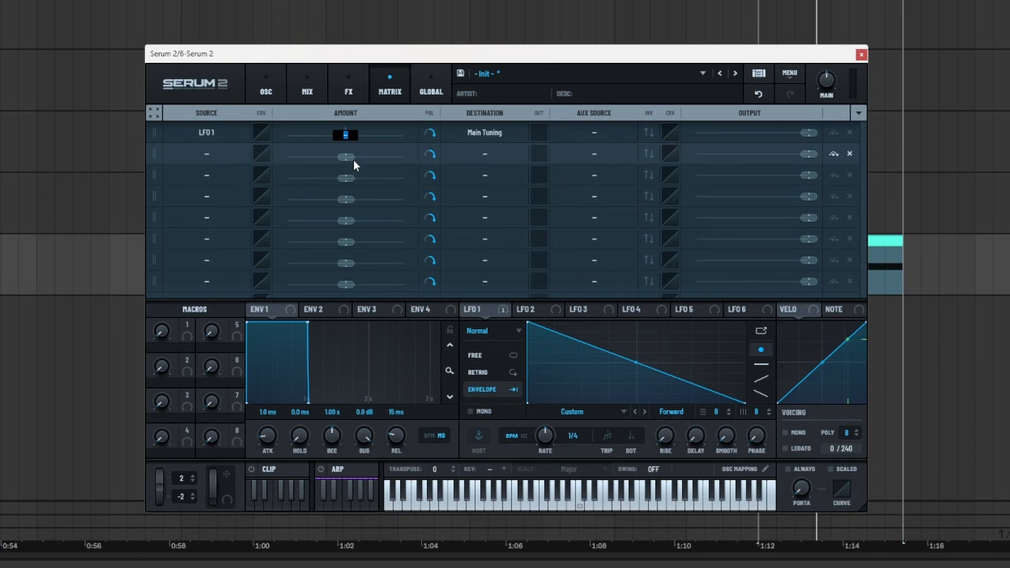
pyautogui.write('12')
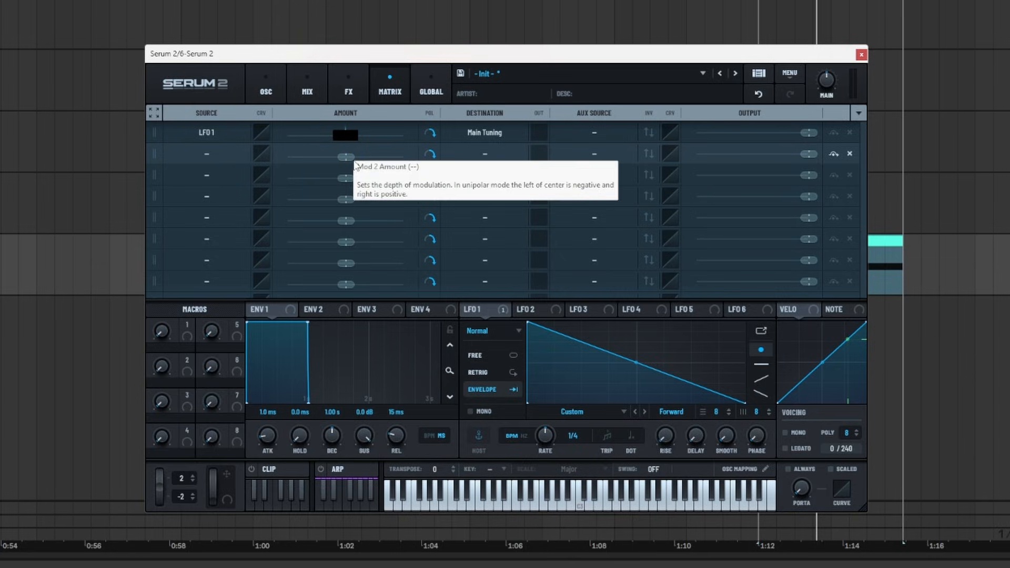
pyautogui.write('48st')
pyautogui.press('Return')
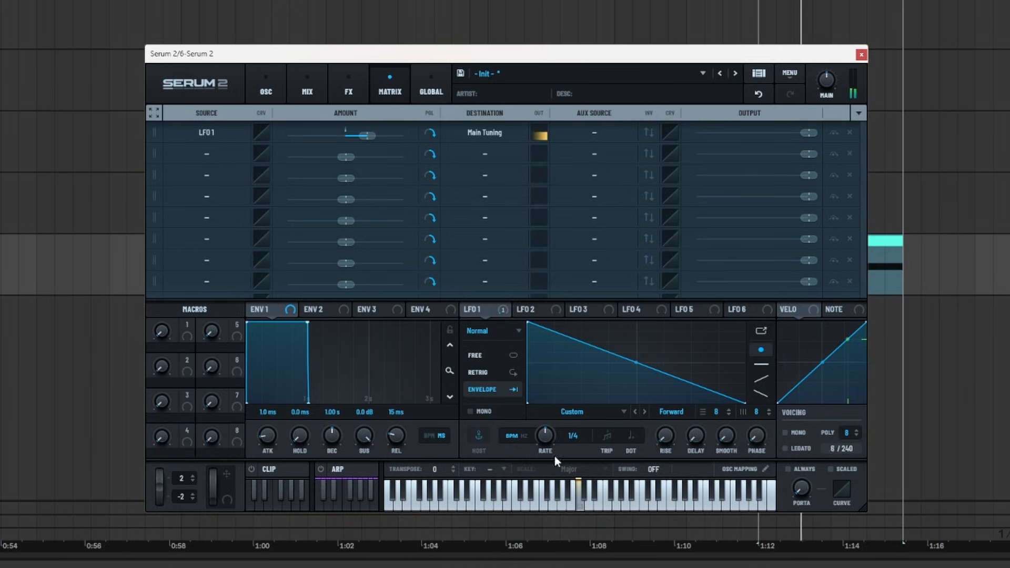
pyautogui.moveTo(637, 362); pyautogui.dragTo(638, 391)
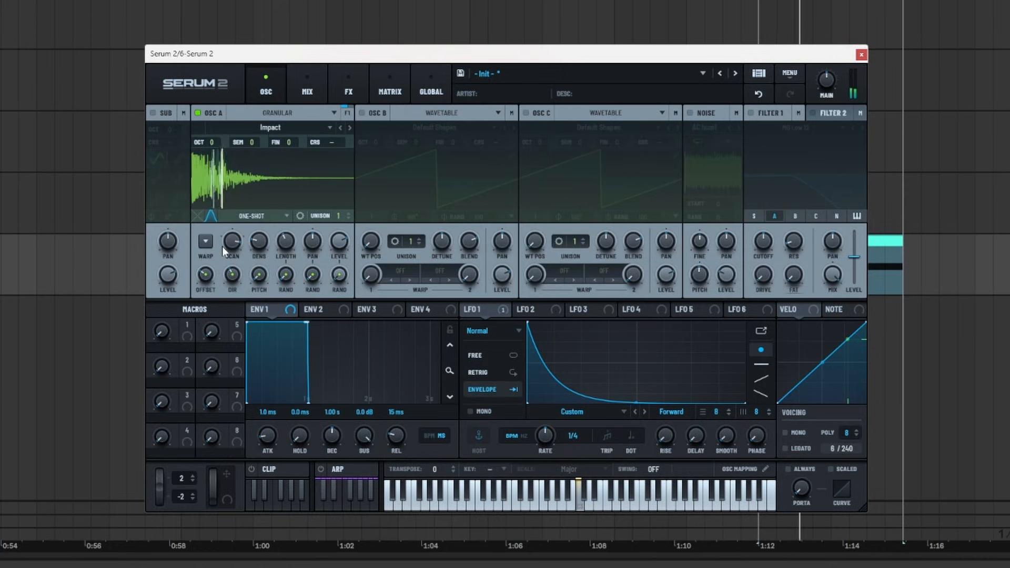
# - Readjust oscillator A's scan, set the grain length to about 23 ms and the density to about 9.21 grains, and audition the sound
pyautogui.moveTo(231, 292); pyautogui.dragTo(251, 282)
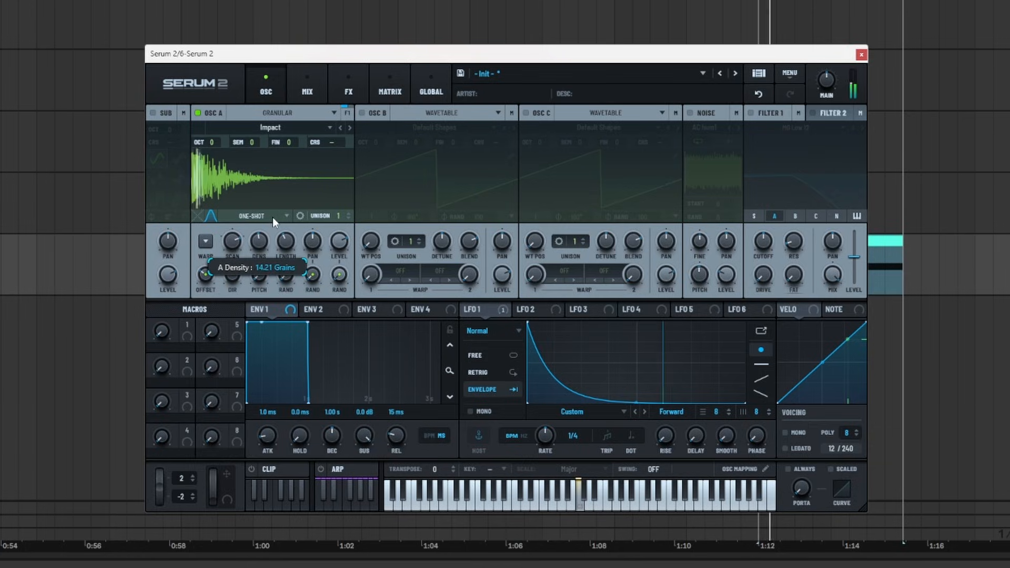
pyautogui.moveTo(284, 248)
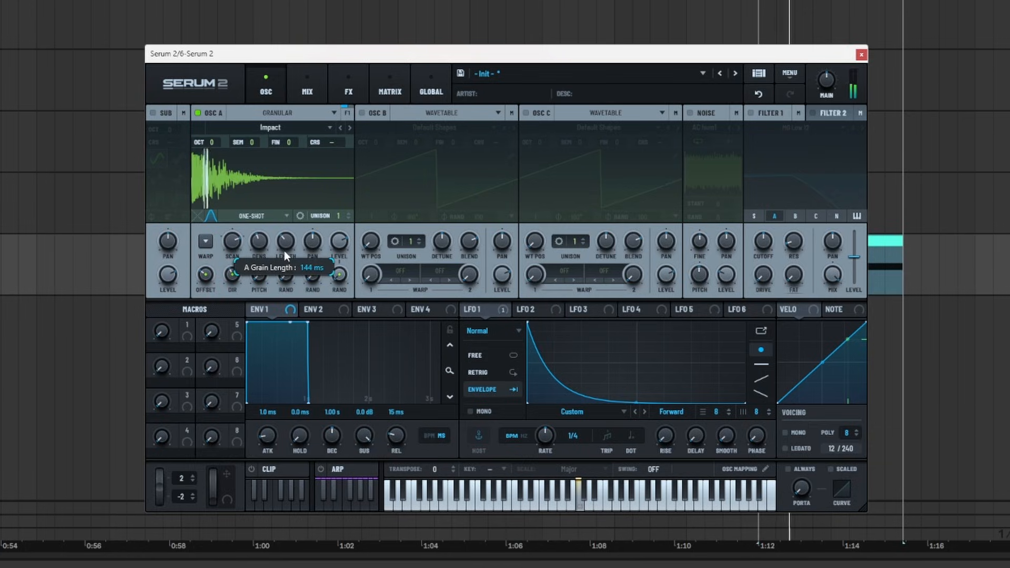
pyautogui.moveTo(285, 250); pyautogui.dragTo(284, 270)
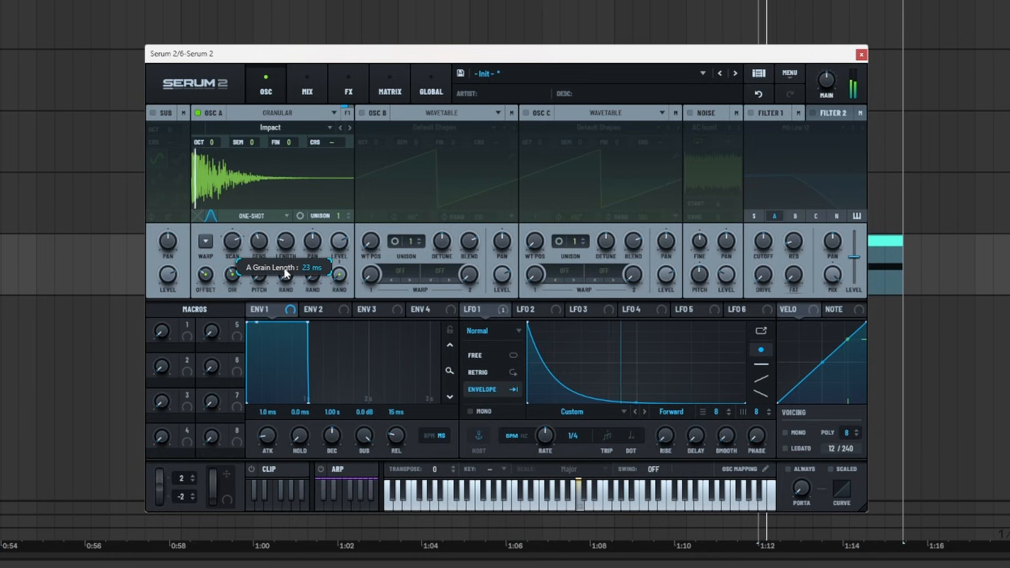
pyautogui.moveTo(259, 226)
pyautogui.moveTo(259, 226); pyautogui.dragTo(270, 273)
pyautogui.press('space')
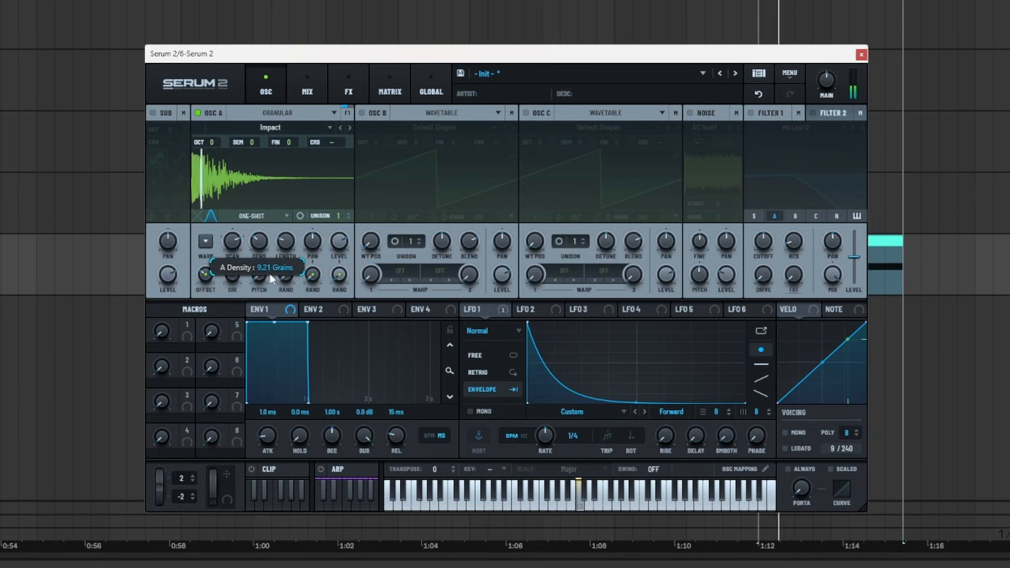
pyautogui.press('space')
pyautogui.press('space')
pyautogui.press('space')
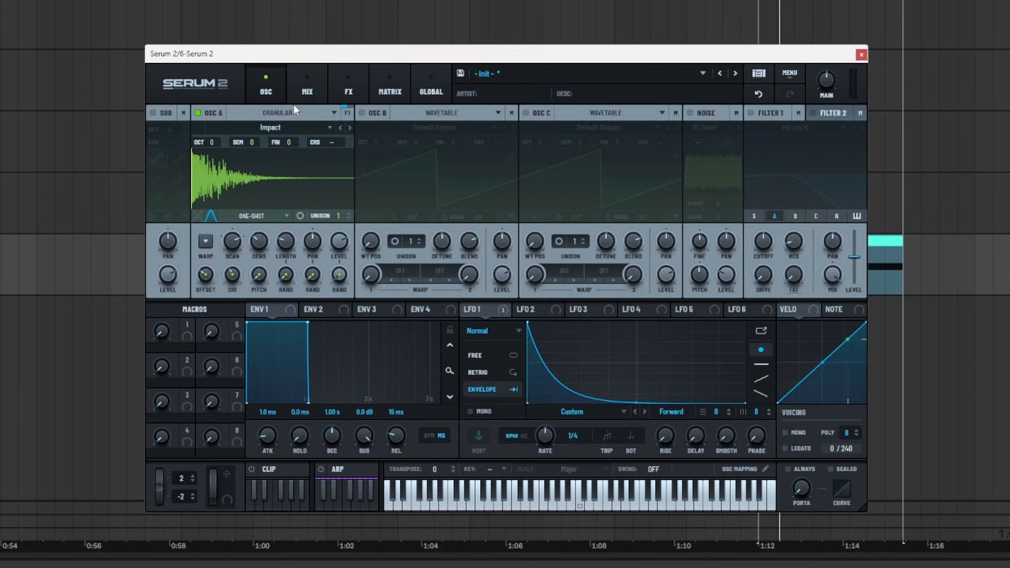
# - Add a Convolve effect to the main effects chain
pyautogui.click(307, 90)
pyautogui.click(365, 78)
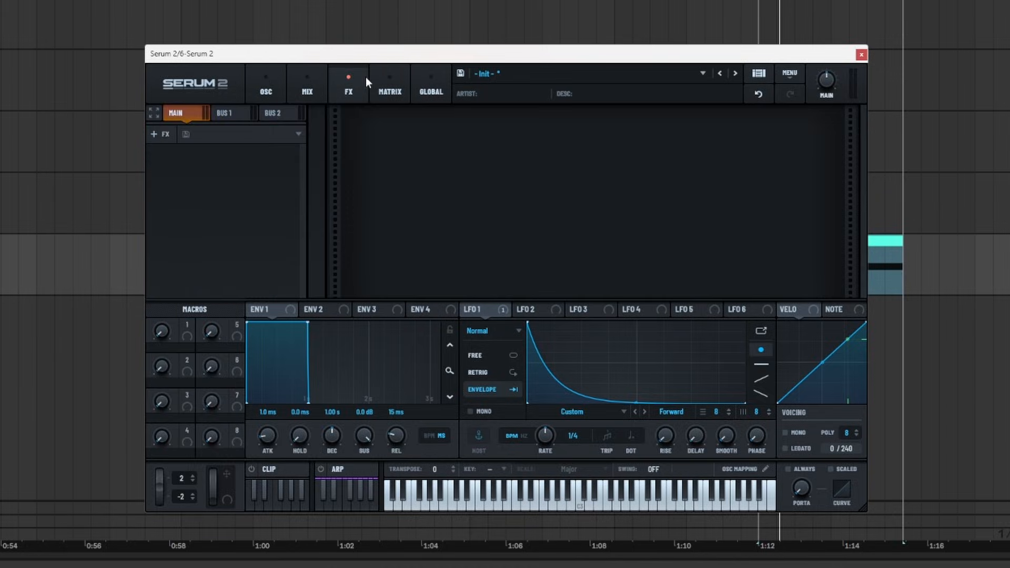
pyautogui.click(168, 135)
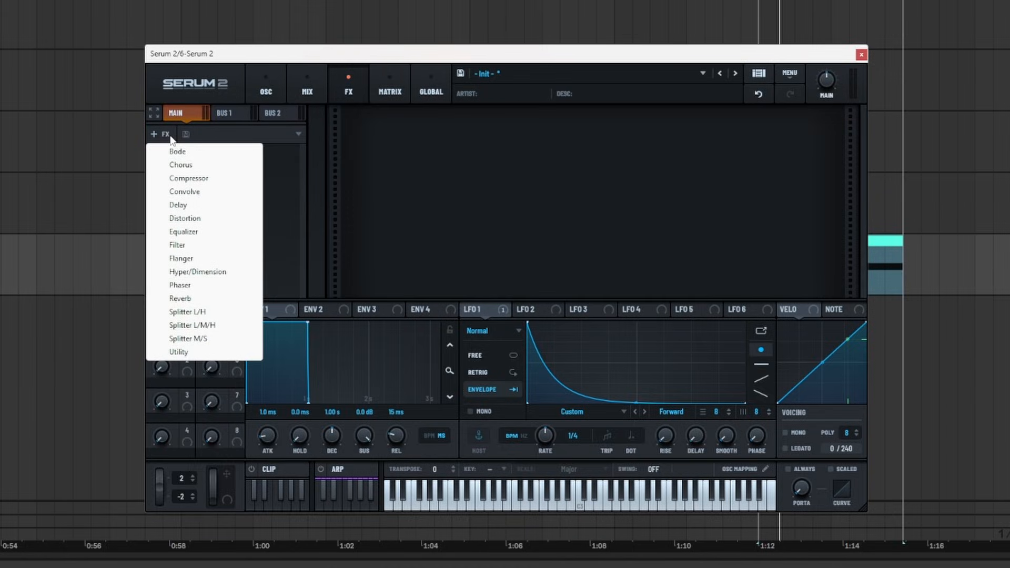
pyautogui.click(187, 192)
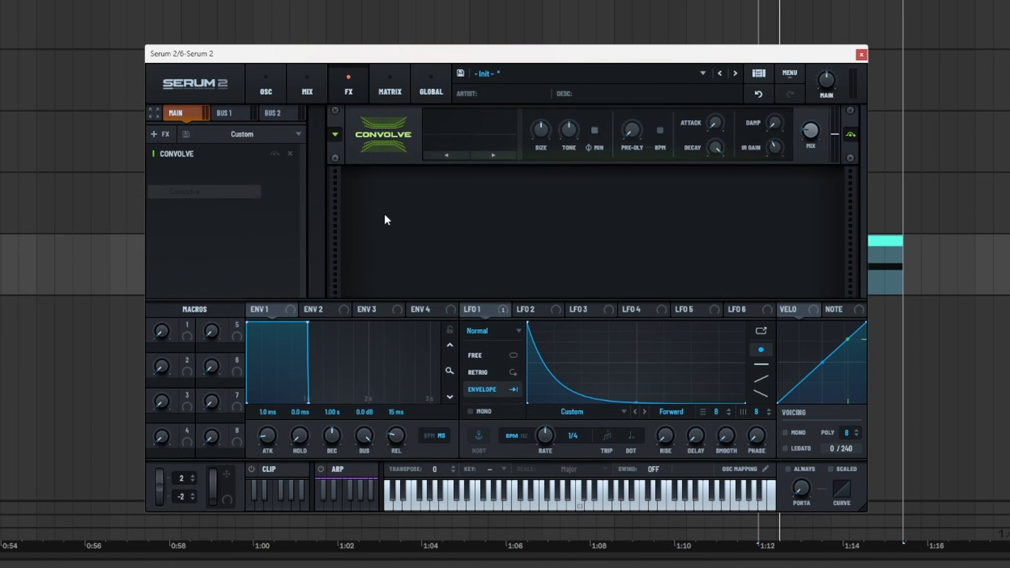
# - Load the Granular Bubbles impulse response from the factory Weird category into Convolve and audition it
pyautogui.click(471, 124)
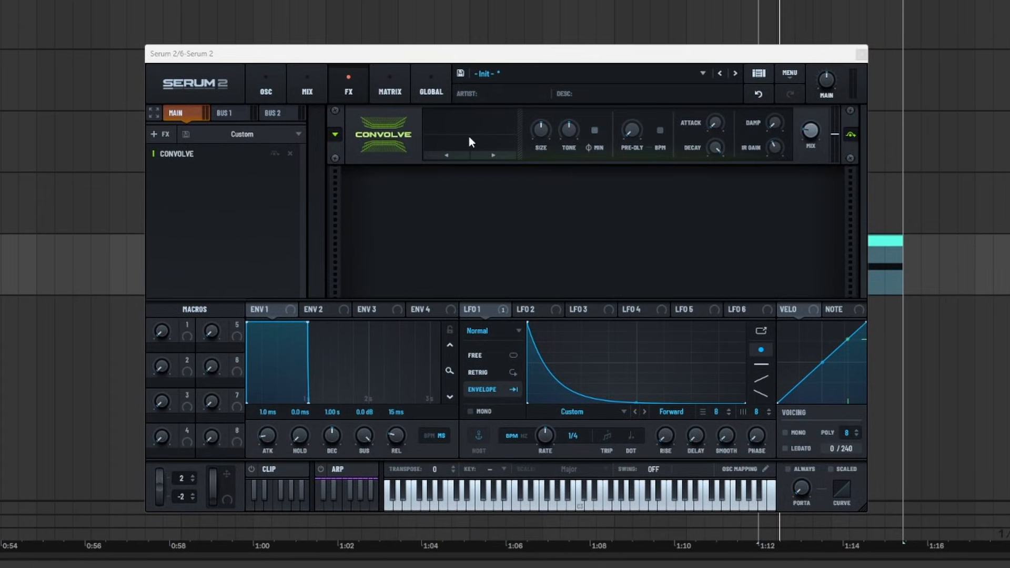
pyautogui.click(481, 143)
pyautogui.moveTo(487, 158)
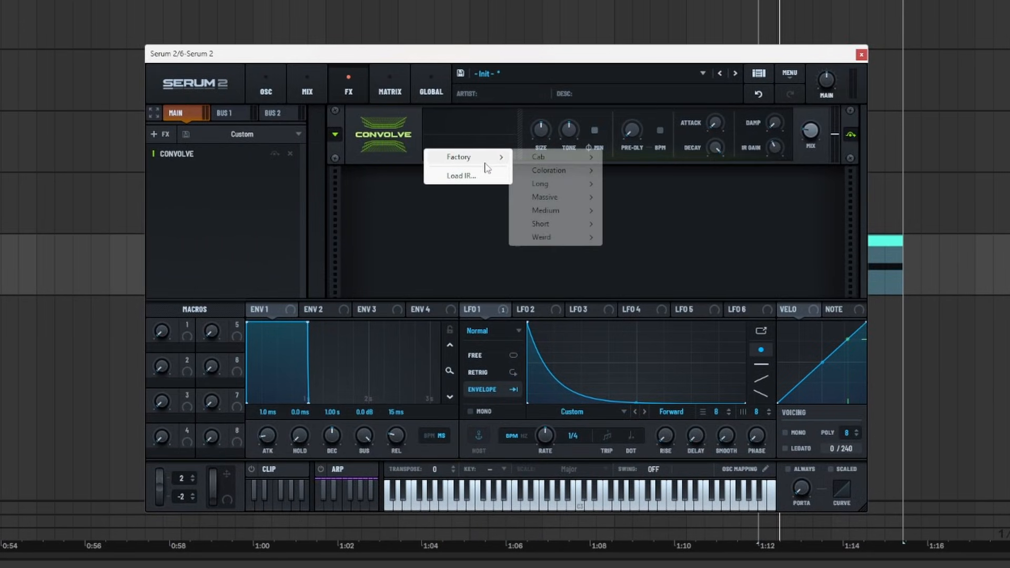
pyautogui.moveTo(600, 245)
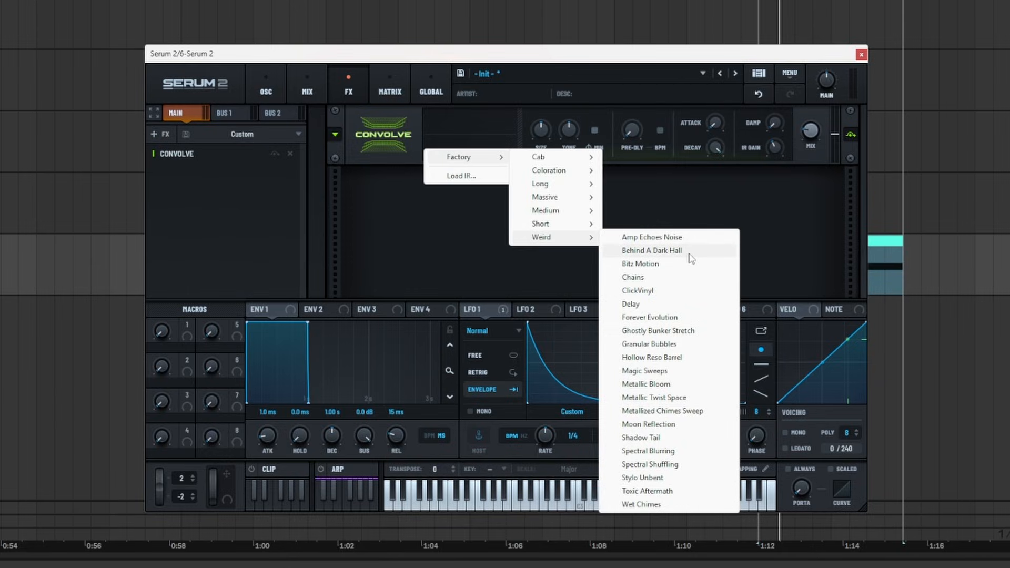
pyautogui.click(705, 345)
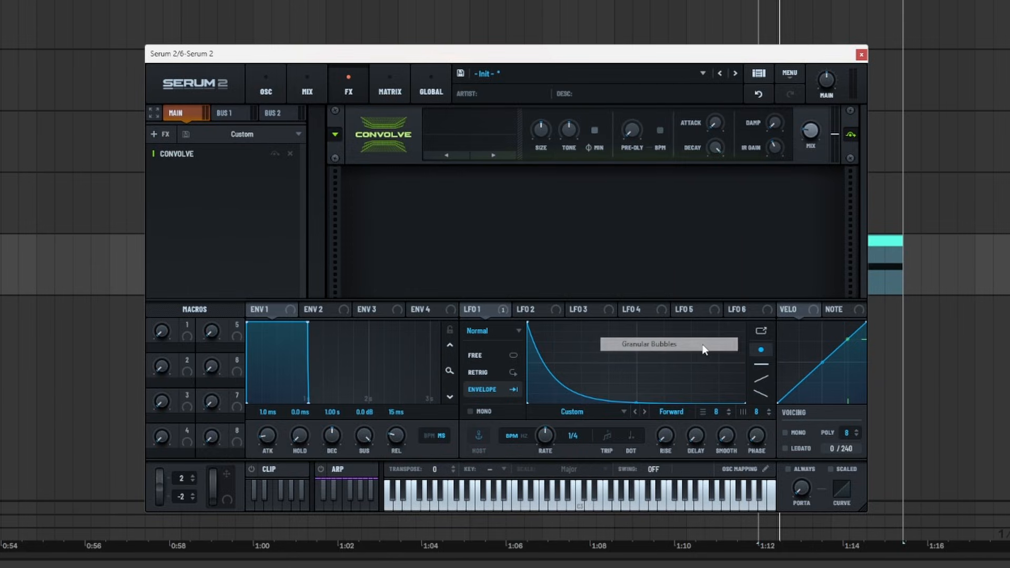
pyautogui.press('space')
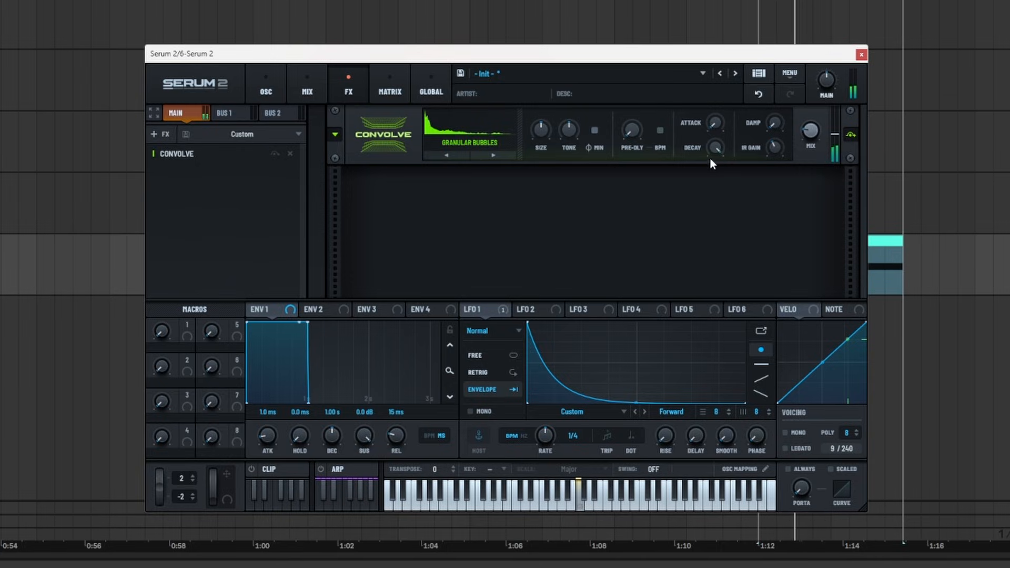
# - Raise Convolve's attack slightly and shorten its decay while auditioning the sound
pyautogui.moveTo(712, 125); pyautogui.dragTo(718, 102)
pyautogui.press('space')
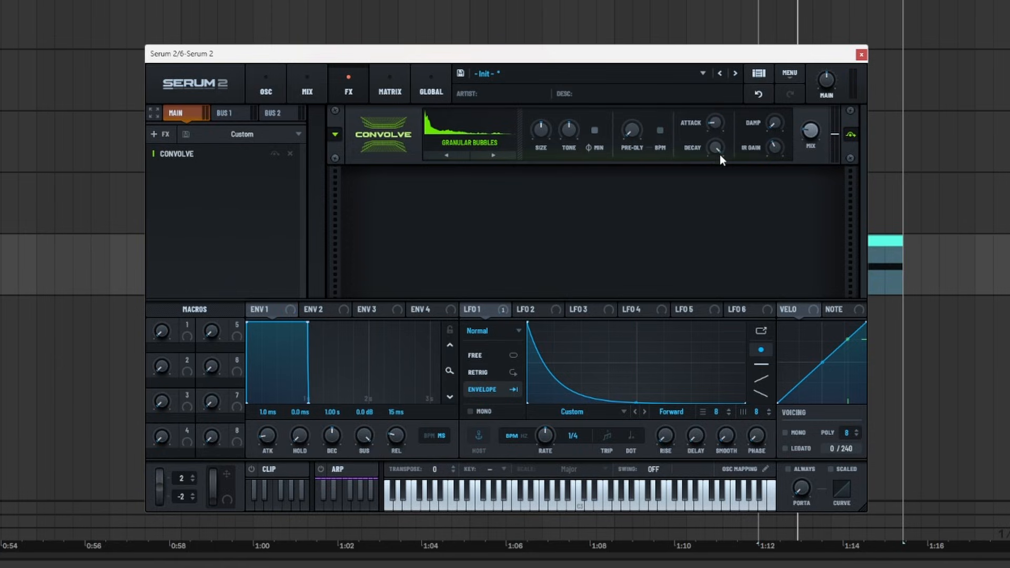
pyautogui.moveTo(717, 152); pyautogui.dragTo(713, 178)
pyautogui.press('space')
# - Reduce Convolve's size fully, test its mix at 100%, and lower the mix again
pyautogui.moveTo(817, 134); pyautogui.dragTo(861, 18)
pyautogui.press('space')
pyautogui.moveTo(816, 135); pyautogui.dragTo(811, 161)
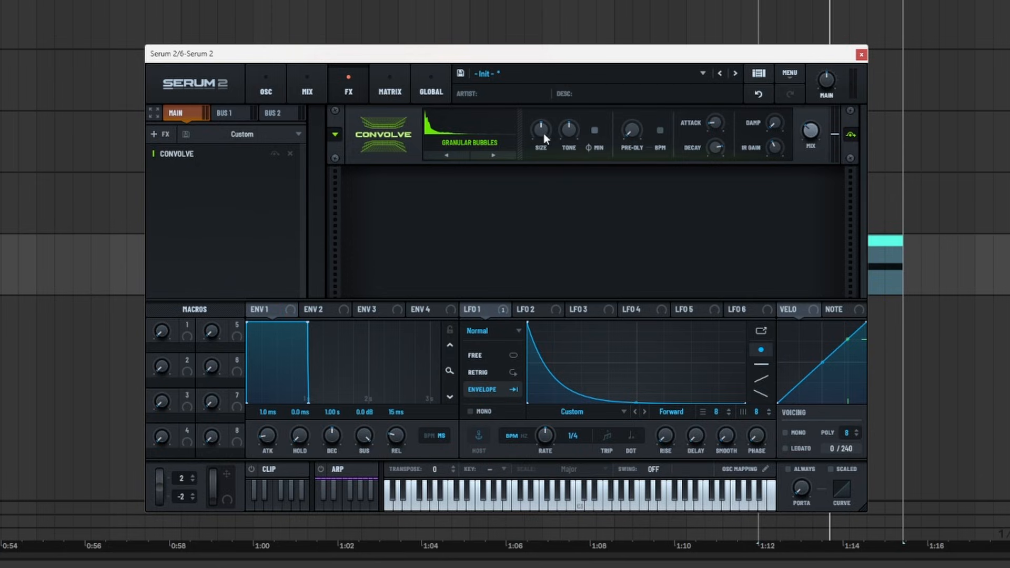
pyautogui.moveTo(544, 138); pyautogui.dragTo(533, 292)
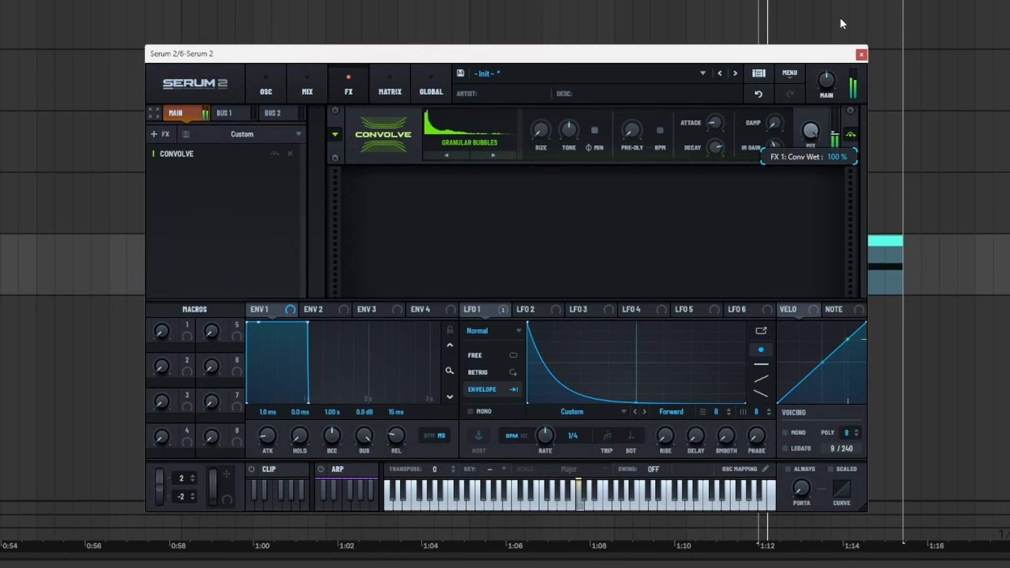
pyautogui.moveTo(841, 19); pyautogui.dragTo(835, 107)
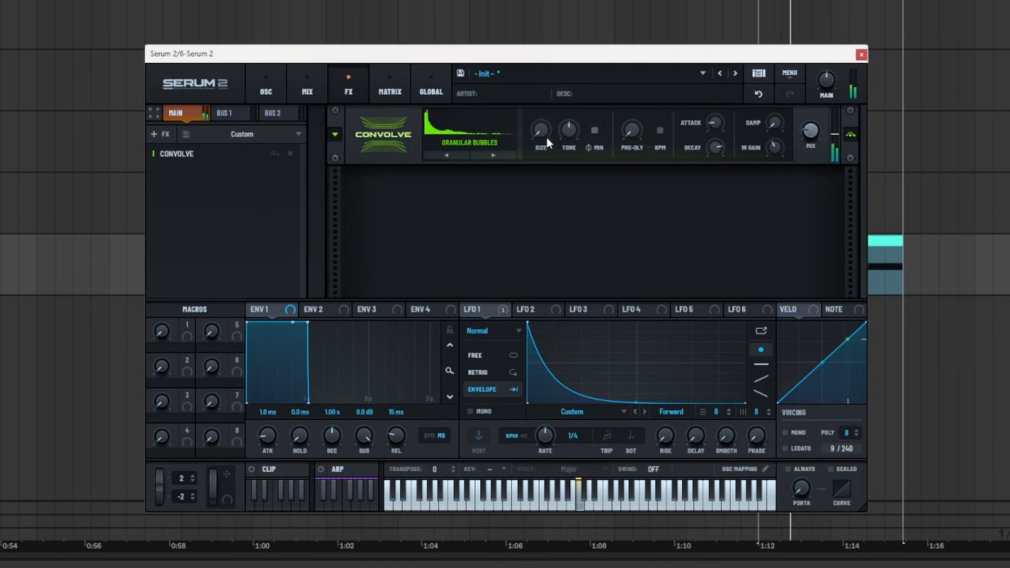
# - Shape LFO 2 as a descending ramp and bend it into a gentle decay curve
pyautogui.moveTo(507, 317)
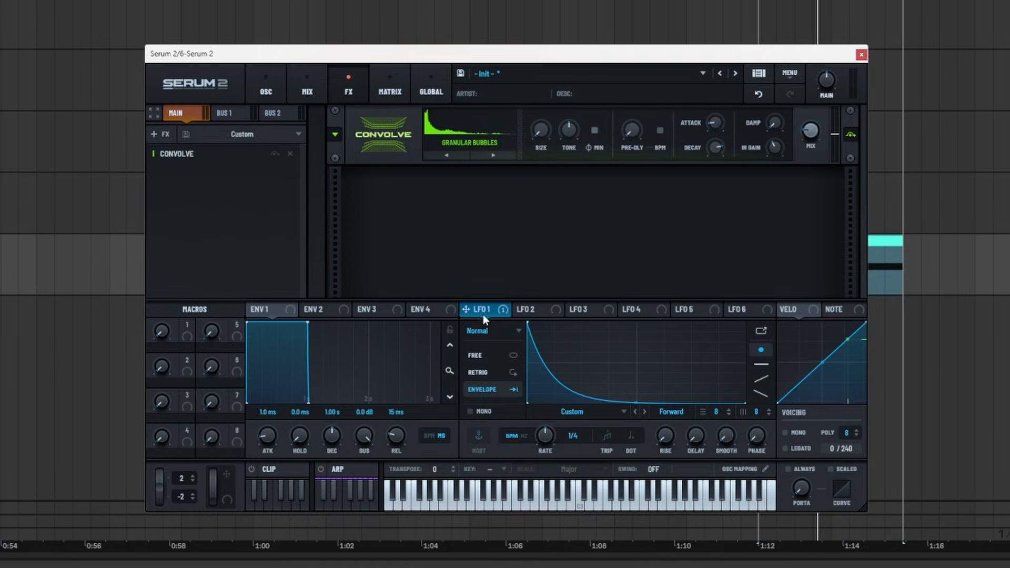
pyautogui.click(548, 314)
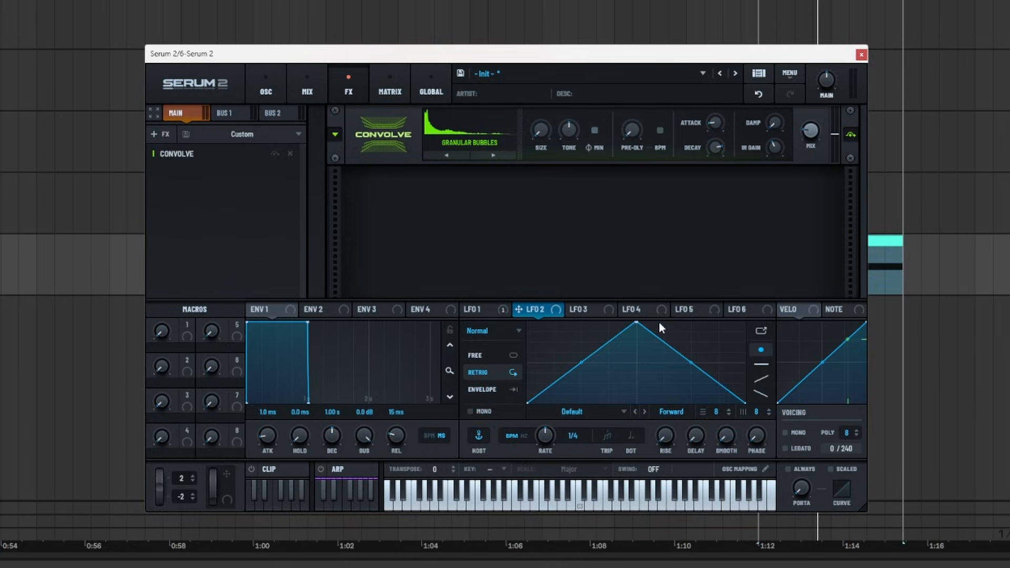
pyautogui.moveTo(630, 325); pyautogui.dragTo(358, 204)
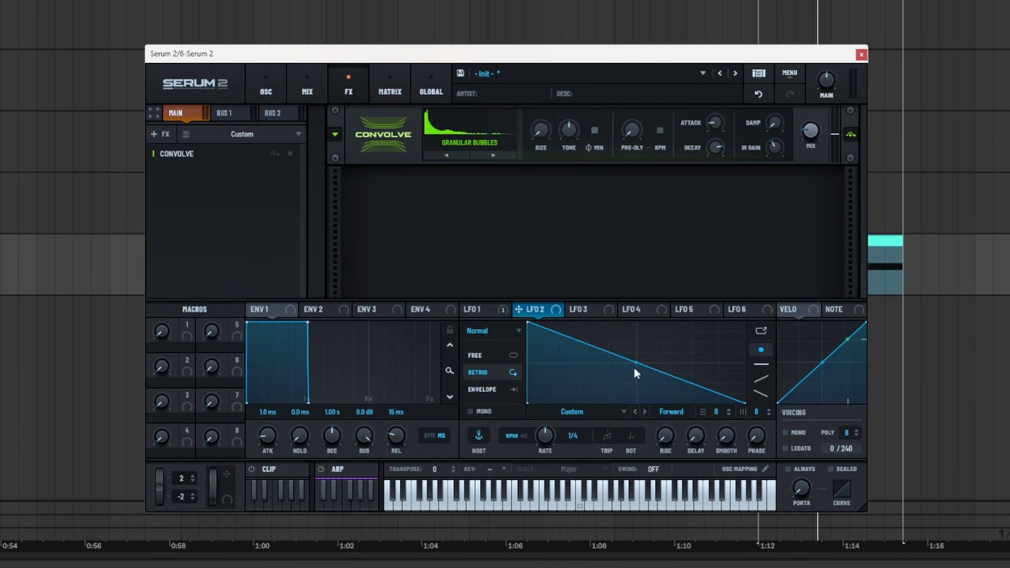
pyautogui.moveTo(634, 364); pyautogui.dragTo(636, 374)
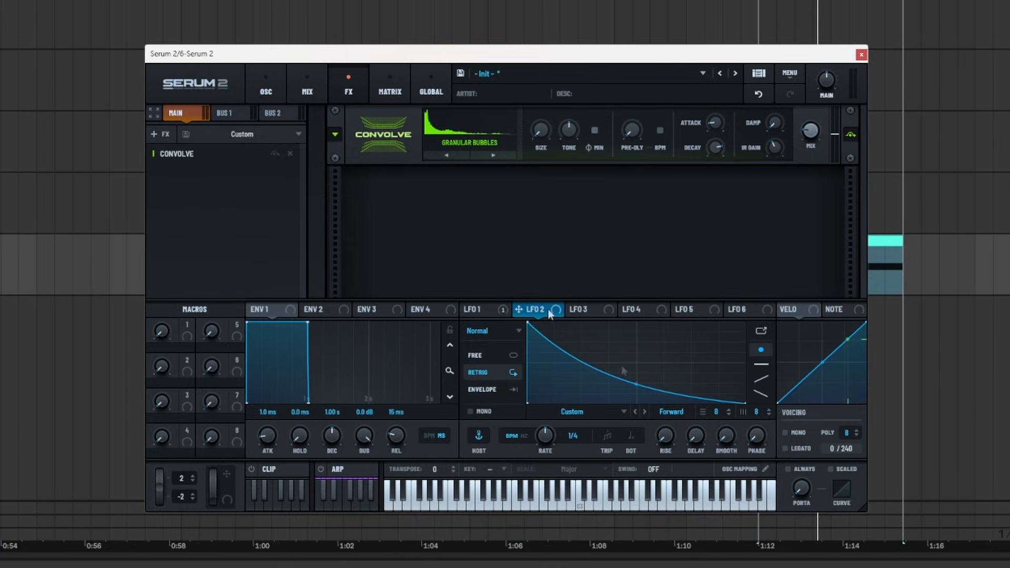
# - Assign LFO 2 to Convolve's mix, audition the modulation, and set LFO 2 to Envelope mode
pyautogui.moveTo(550, 314); pyautogui.dragTo(781, 222)
pyautogui.press('space')
pyautogui.press('space')
pyautogui.press('space')
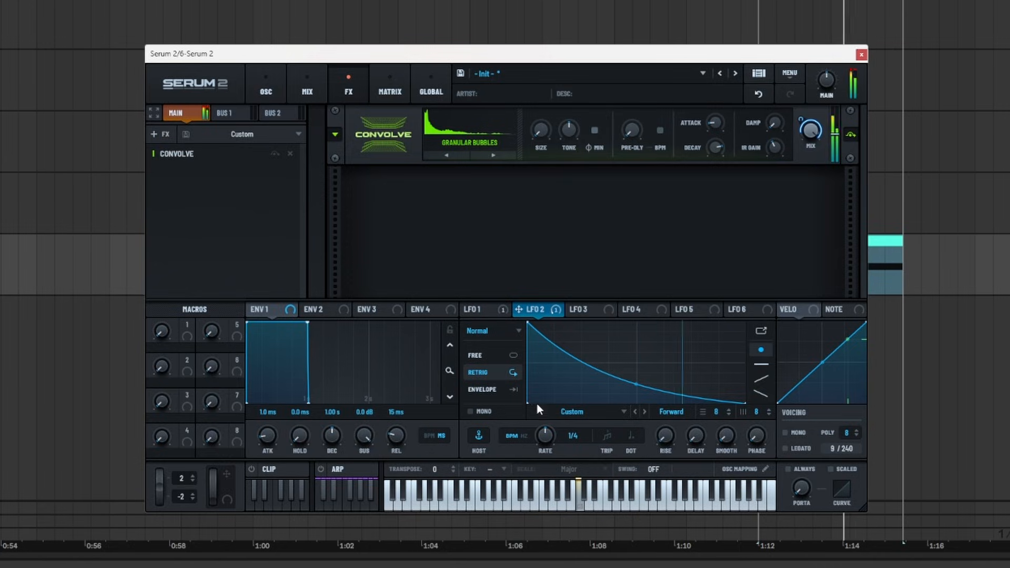
pyautogui.click(496, 390)
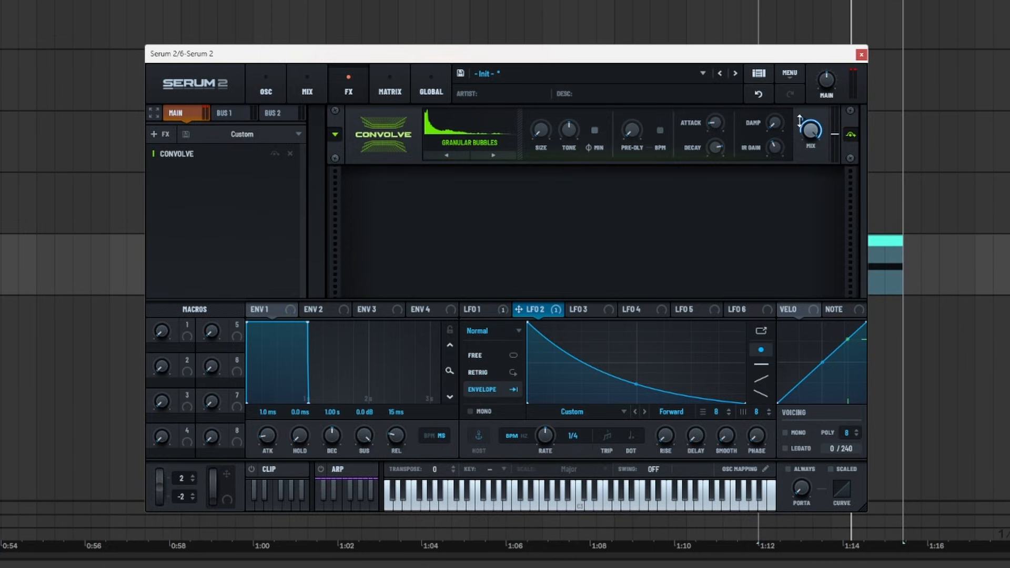
pyautogui.moveTo(800, 117)
# - Add a Utility effect after Convolve and lower its mono bass crossover frequency during playback
pyautogui.click(158, 133)
pyautogui.click(192, 351)
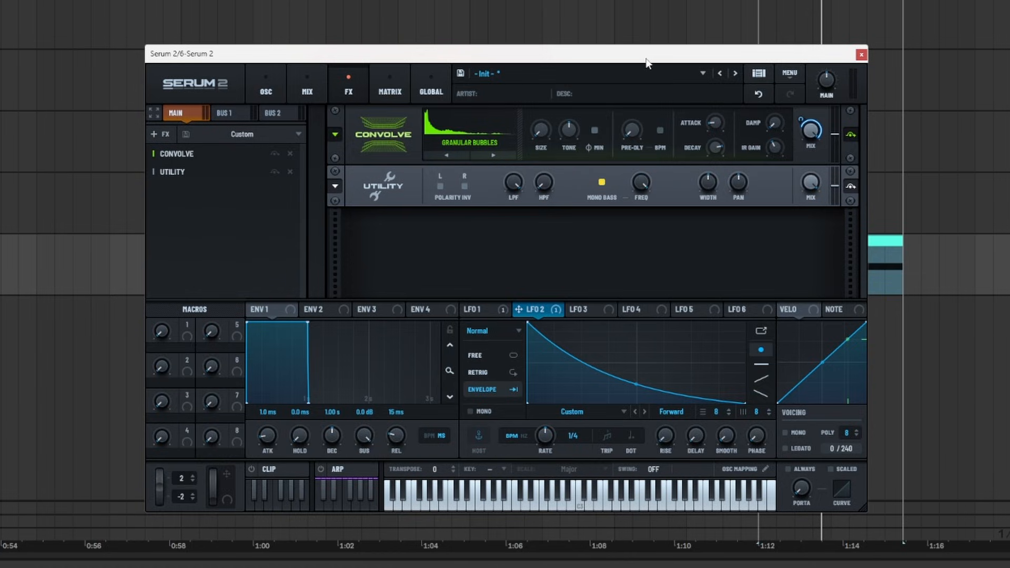
pyautogui.click(879, 241)
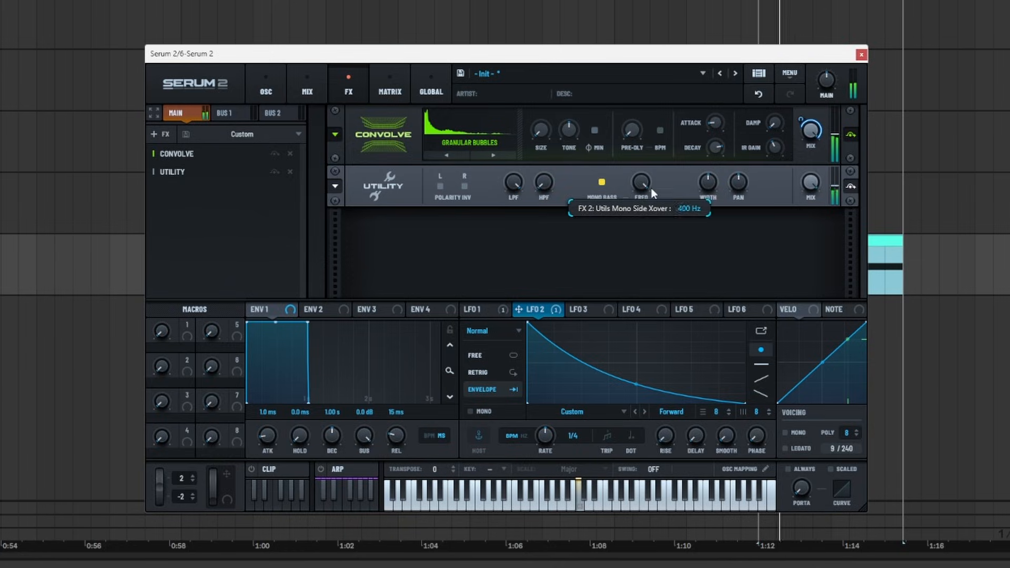
pyautogui.moveTo(651, 190); pyautogui.dragTo(646, 209)
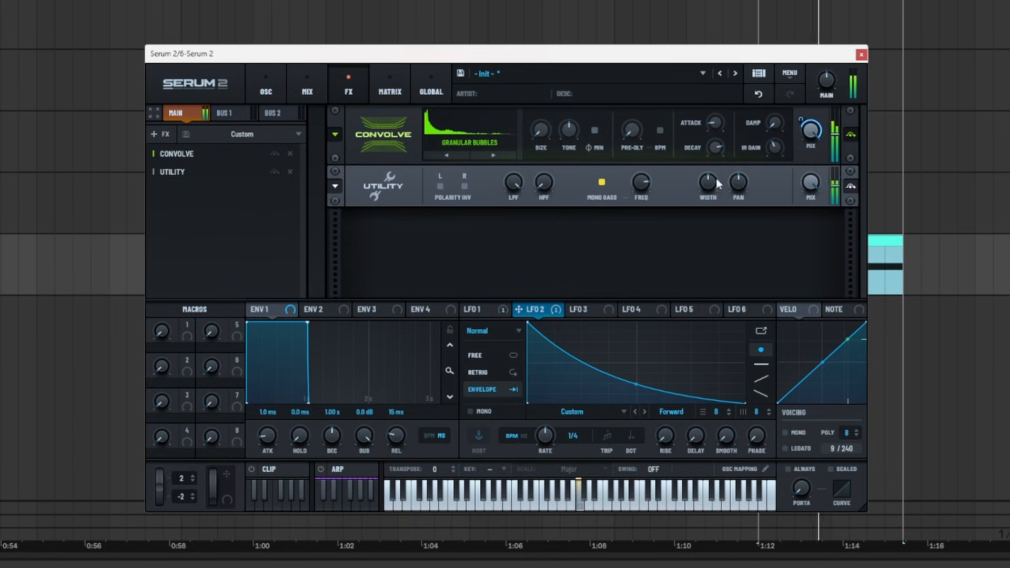
pyautogui.press('space')
# - Audition successive Weird impulse responses in Convolve, from Hollow Reso Barrel through Moon Reflection, and advance to Shadow Tail
pyautogui.click(494, 144)
pyautogui.click(492, 160)
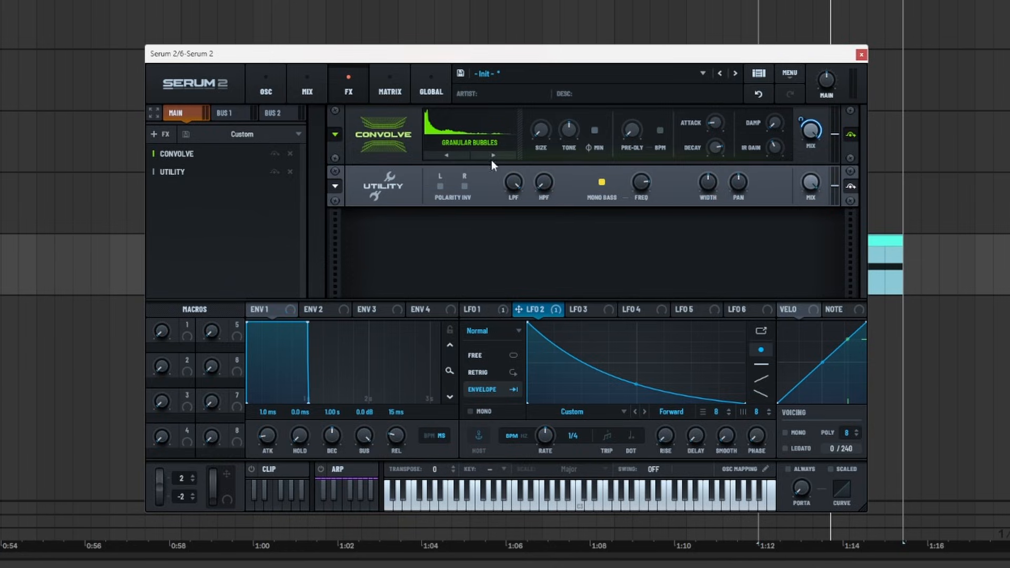
pyautogui.press('space')
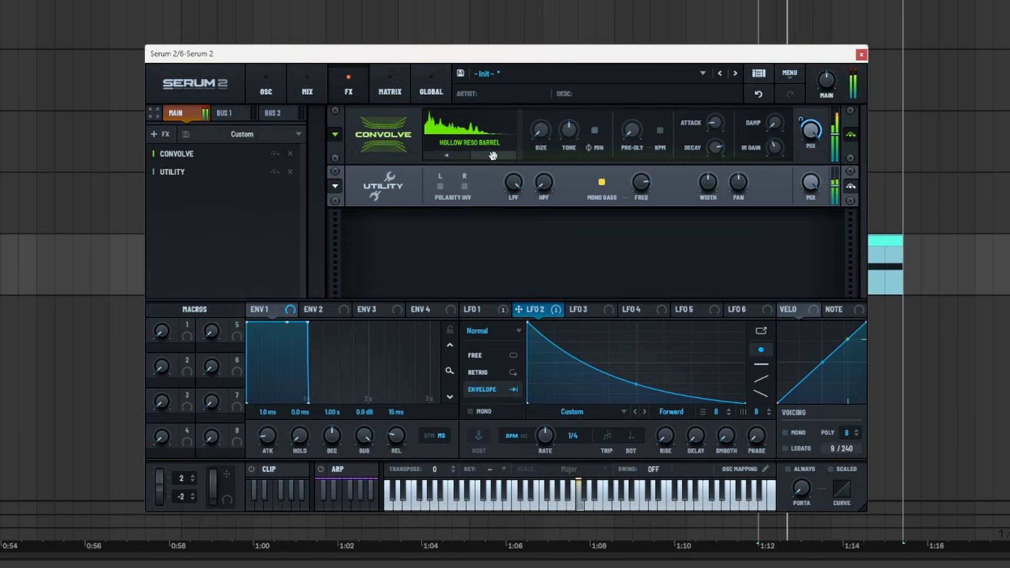
pyautogui.click(493, 155)
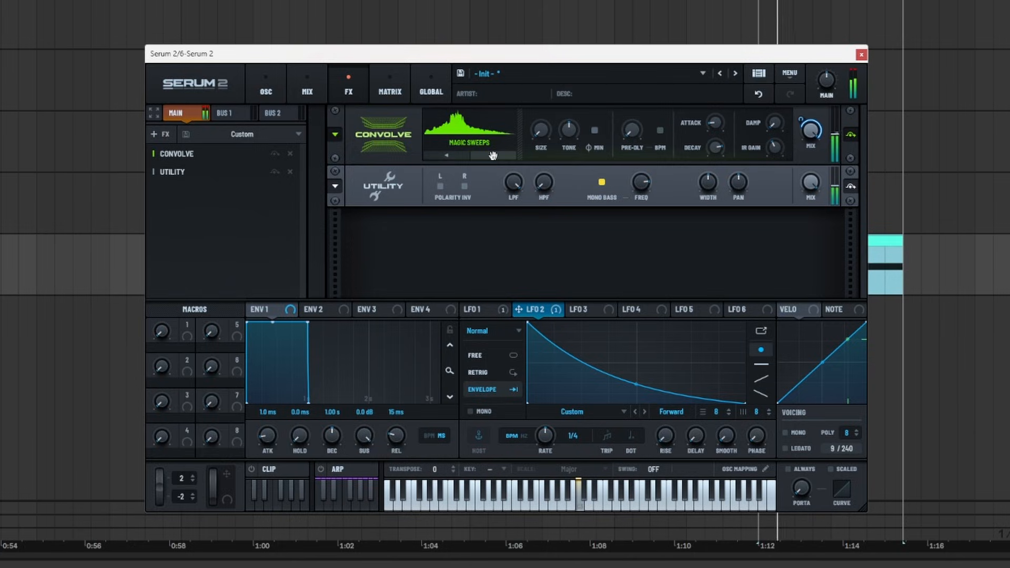
pyautogui.click(493, 155)
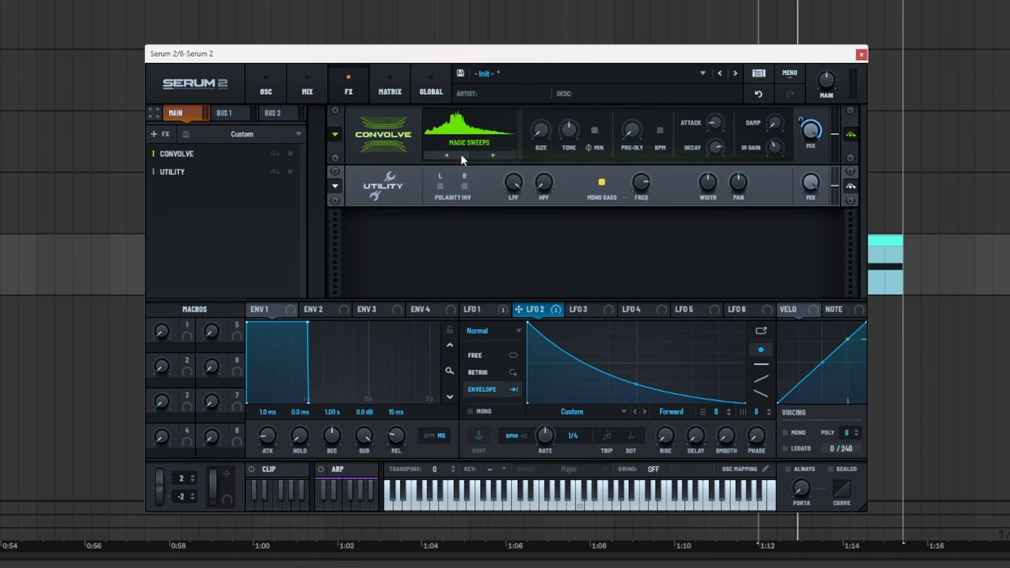
pyautogui.click(499, 154)
pyautogui.click(498, 154)
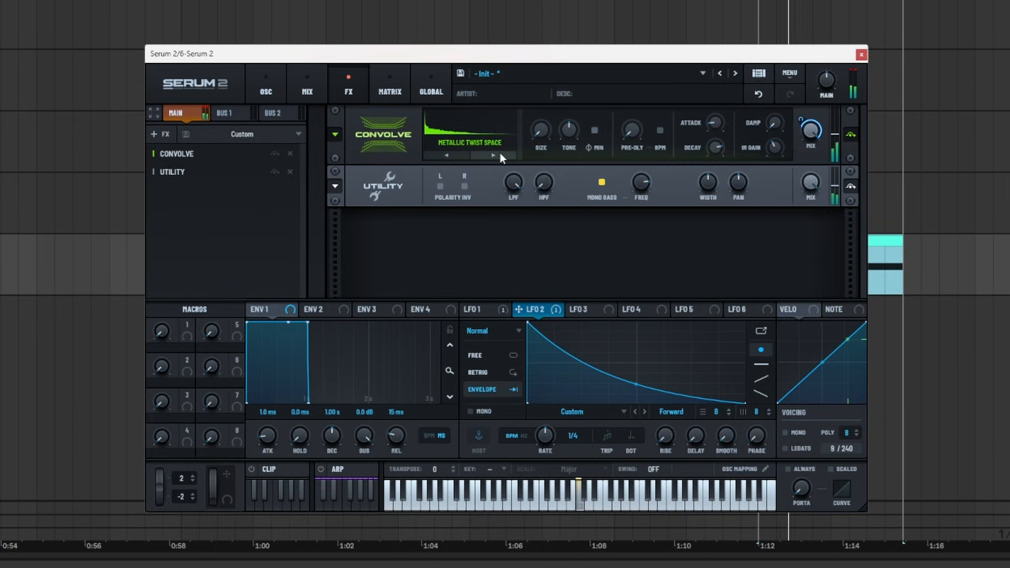
pyautogui.click(498, 154)
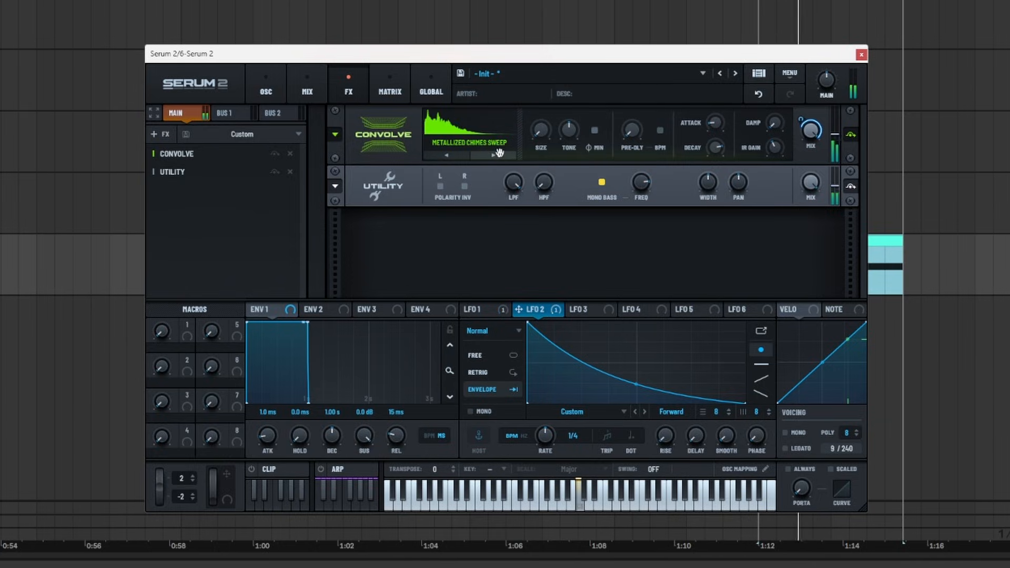
pyautogui.click(499, 154)
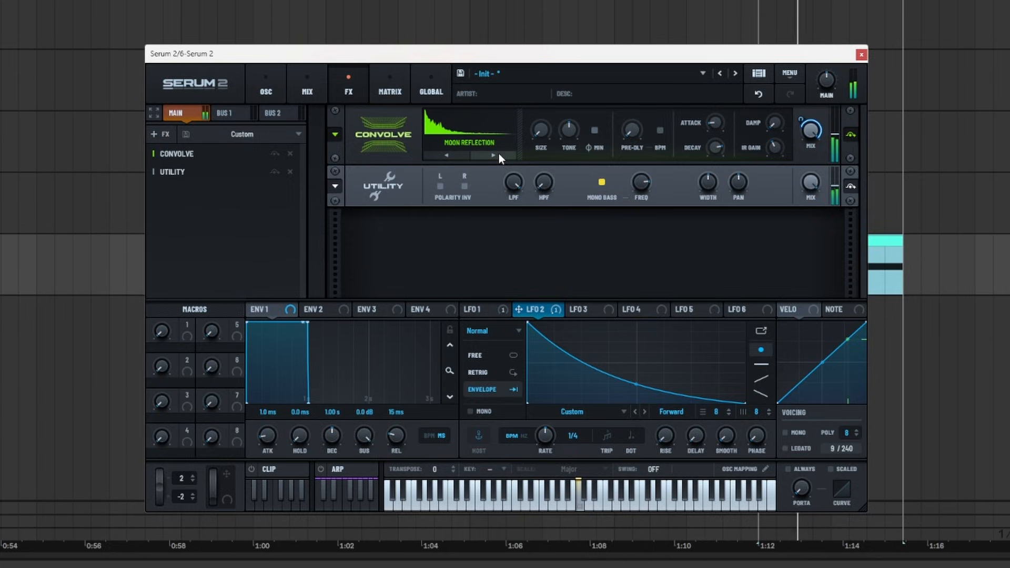
pyautogui.click(498, 155)
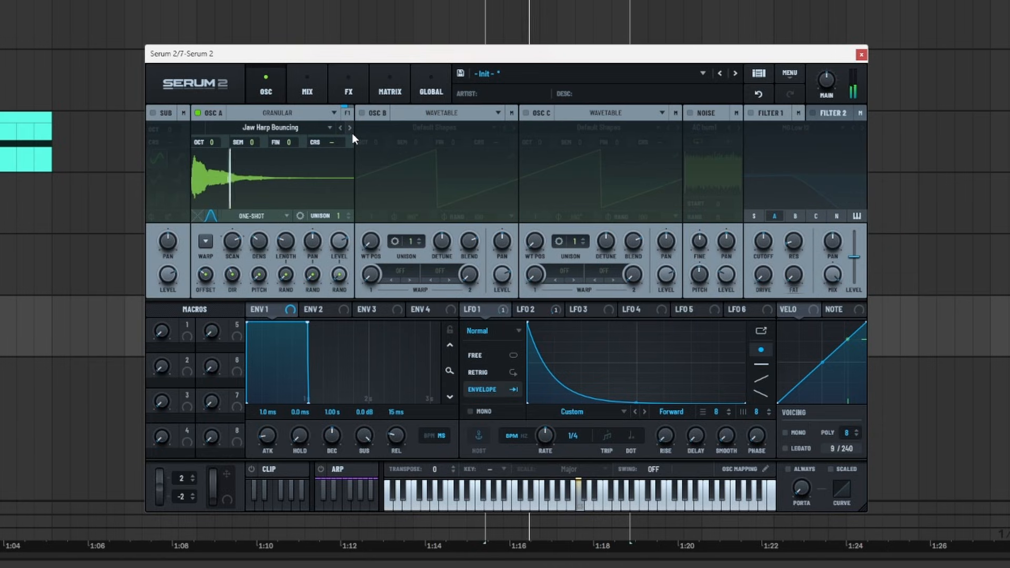
# - In the second Serum instance, browse oscillator A's samples to Lazer Arp and set its octave to -2
pyautogui.click(352, 133)
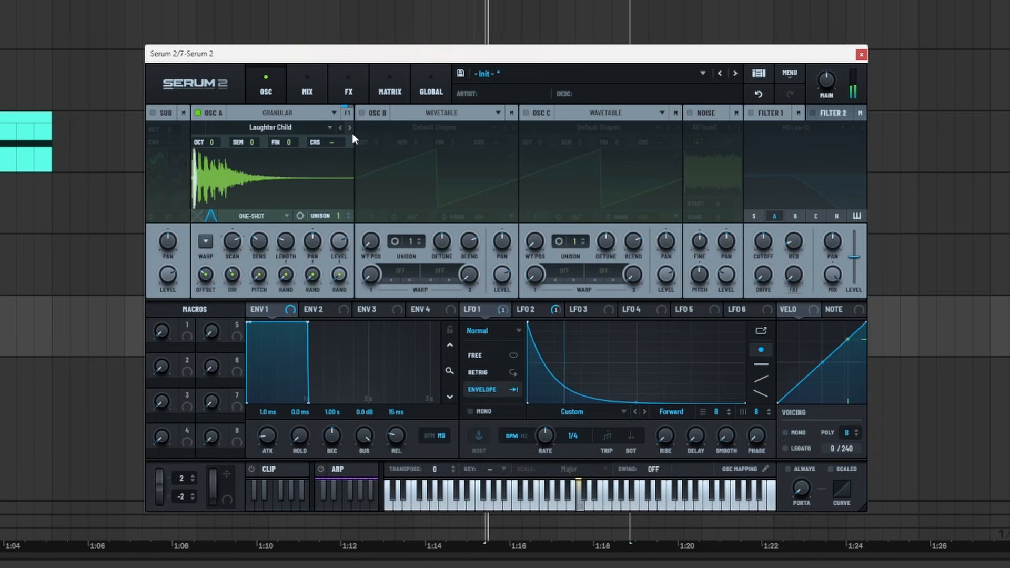
pyautogui.moveTo(335, 144)
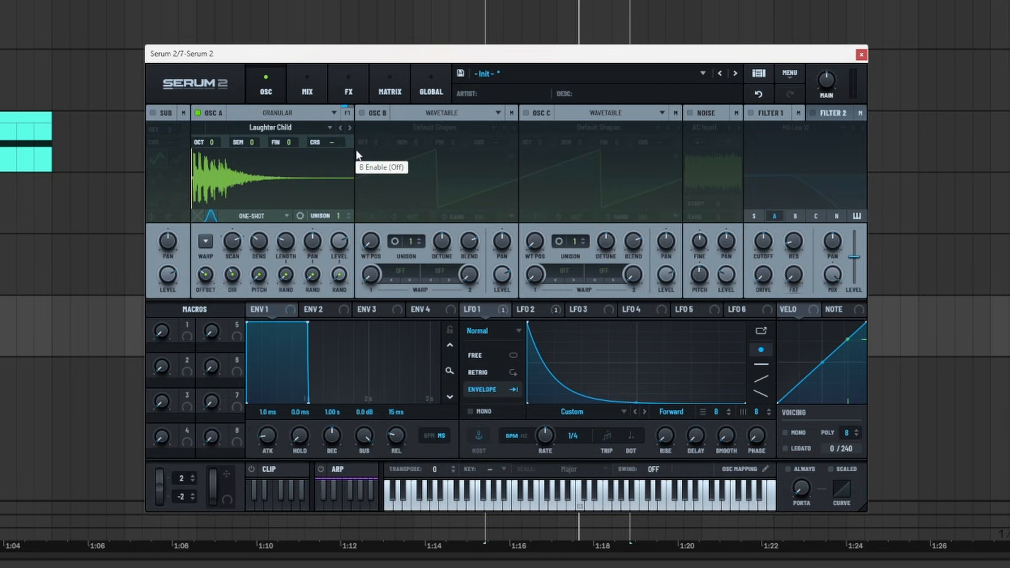
pyautogui.click(350, 128)
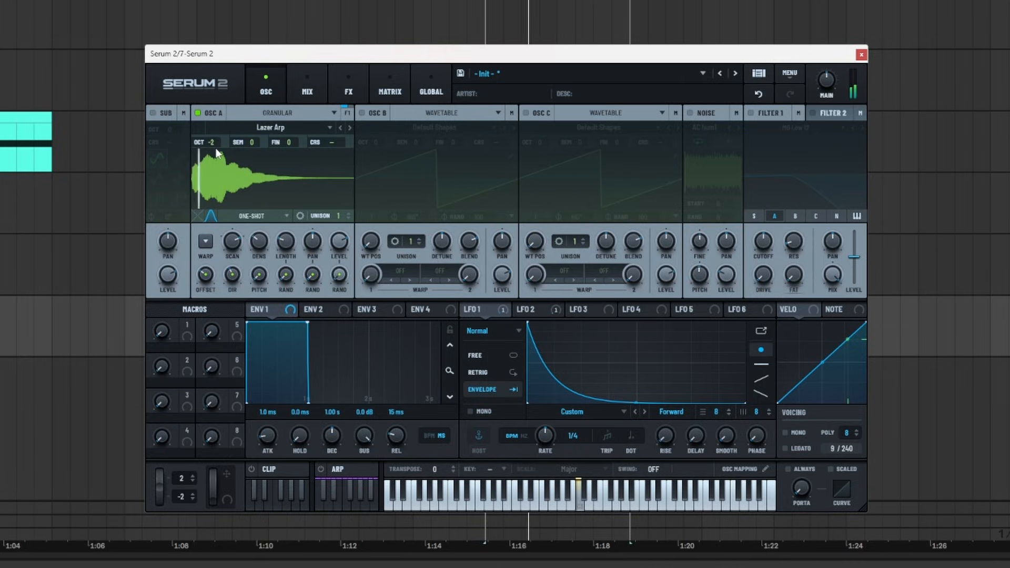
# - Check the mixer and the Convolve and Utility effects chain, and return to the oscillators
pyautogui.click(304, 88)
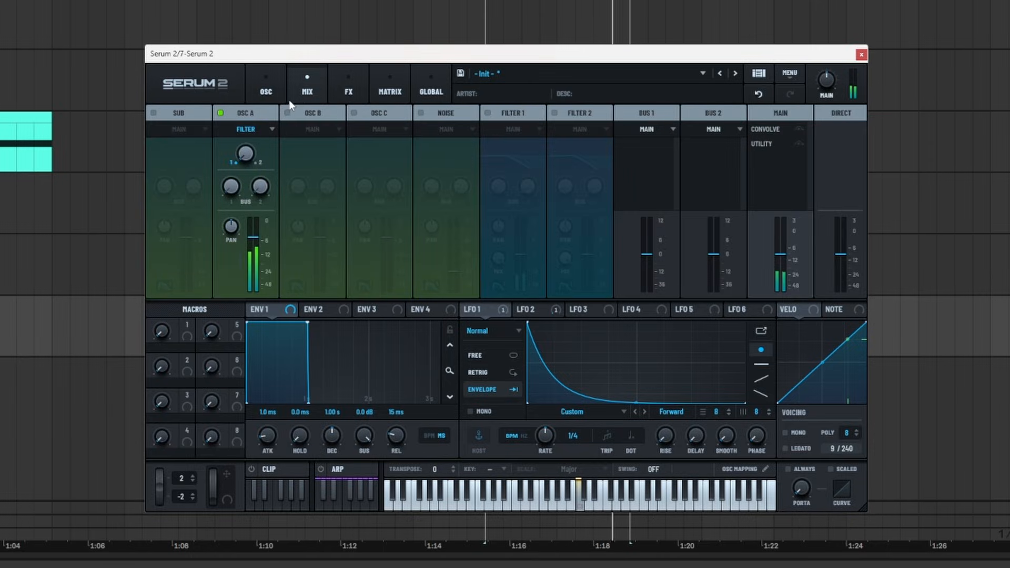
pyautogui.click(352, 78)
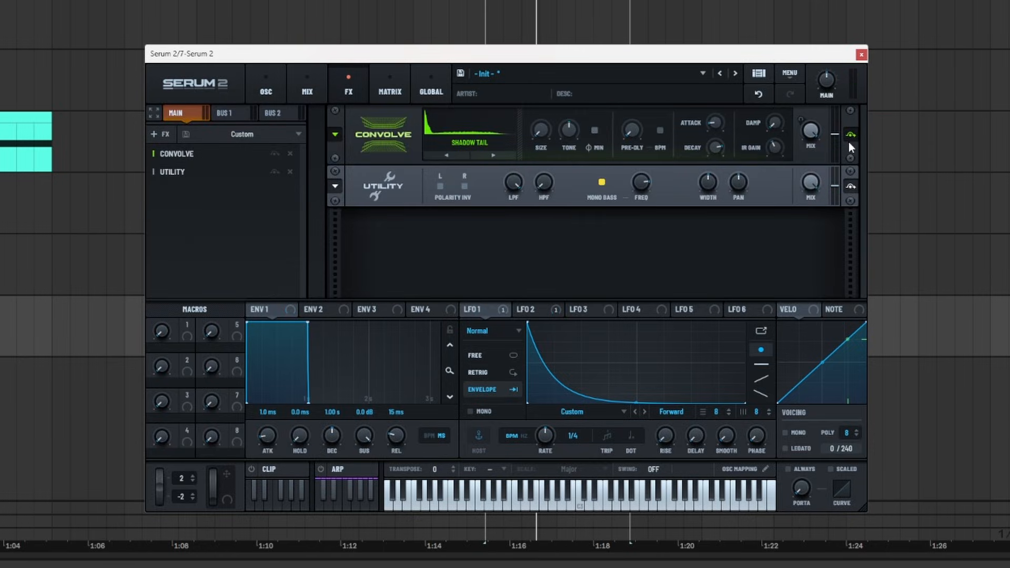
pyautogui.click(280, 93)
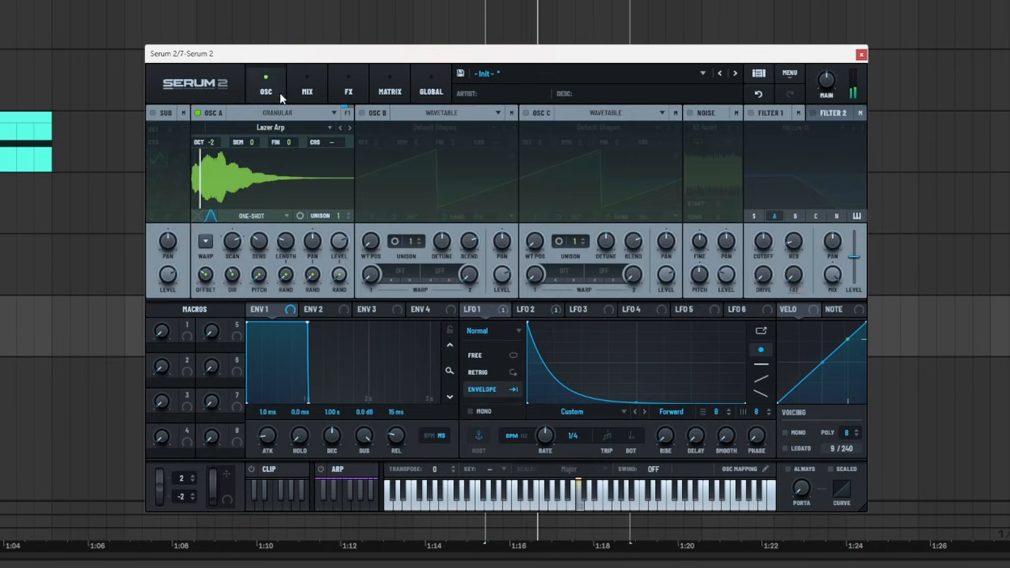
# - Audition oscillator A's next SFX samples, Mouthpiece, Power Drill Flutter and Short Bleep, during playback
pyautogui.click(350, 130)
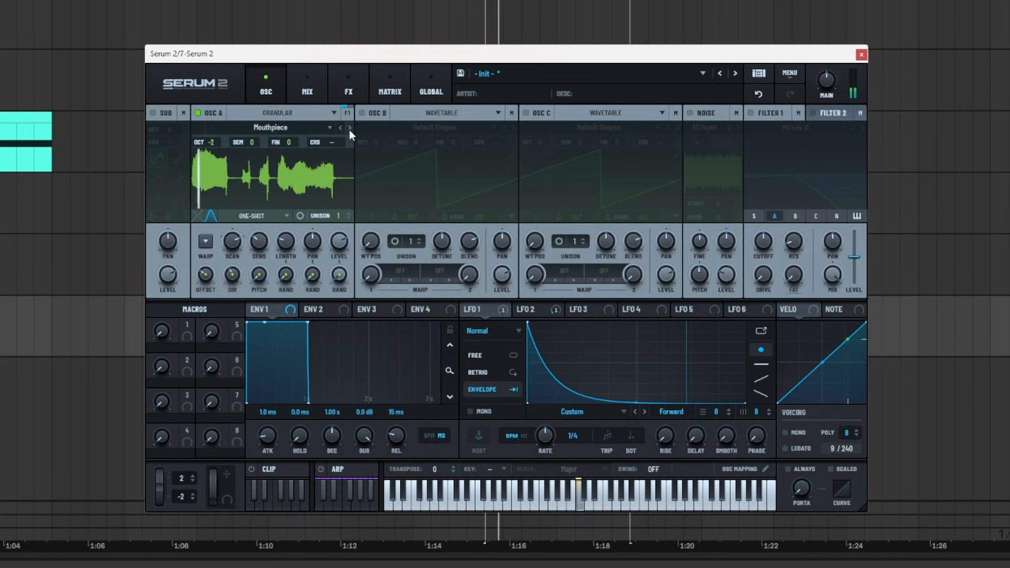
pyautogui.click(350, 130)
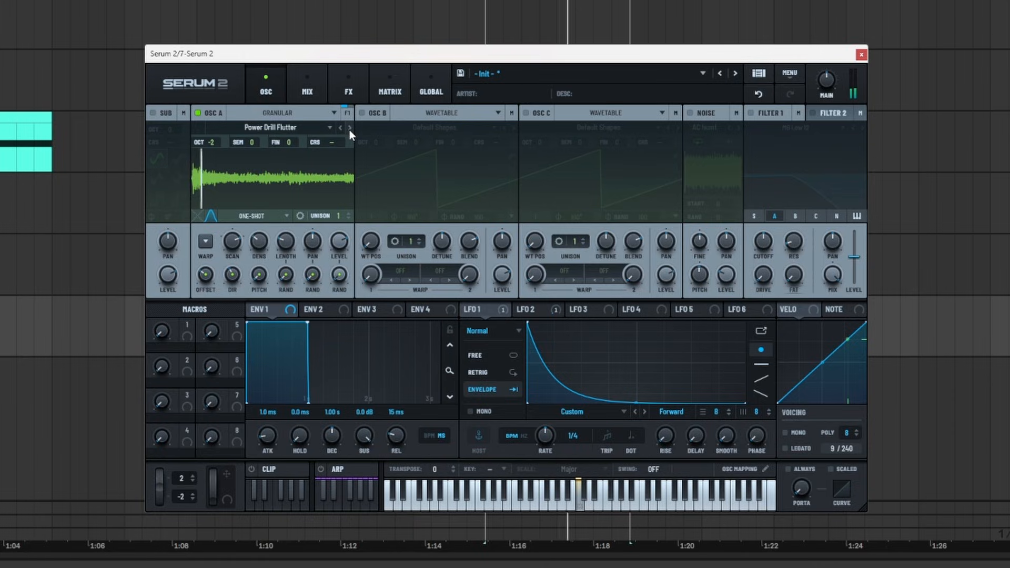
pyautogui.click(350, 130)
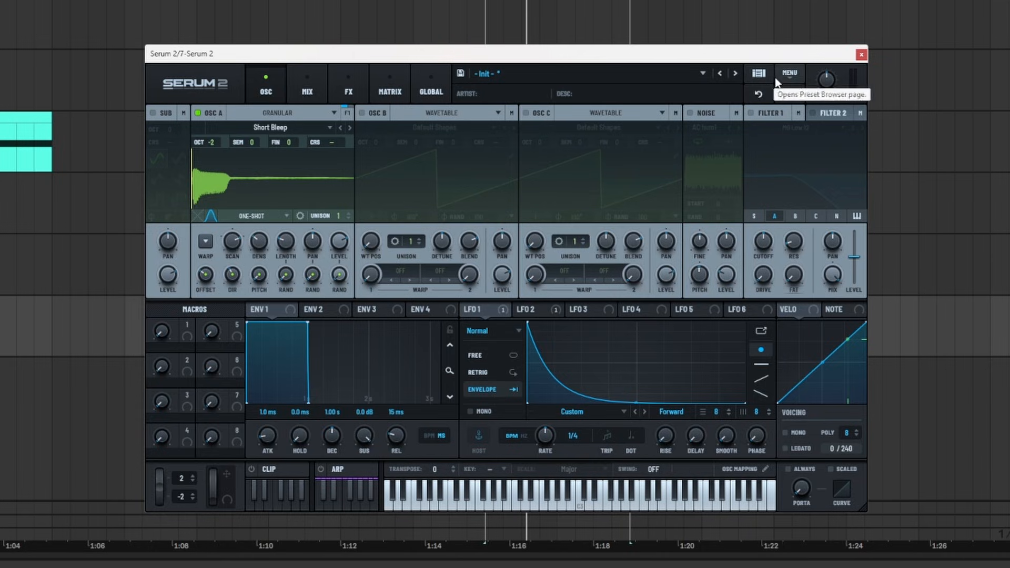
# - Initialize the preset and switch oscillator A to the Spectral type
pyautogui.click(789, 74)
pyautogui.click(816, 131)
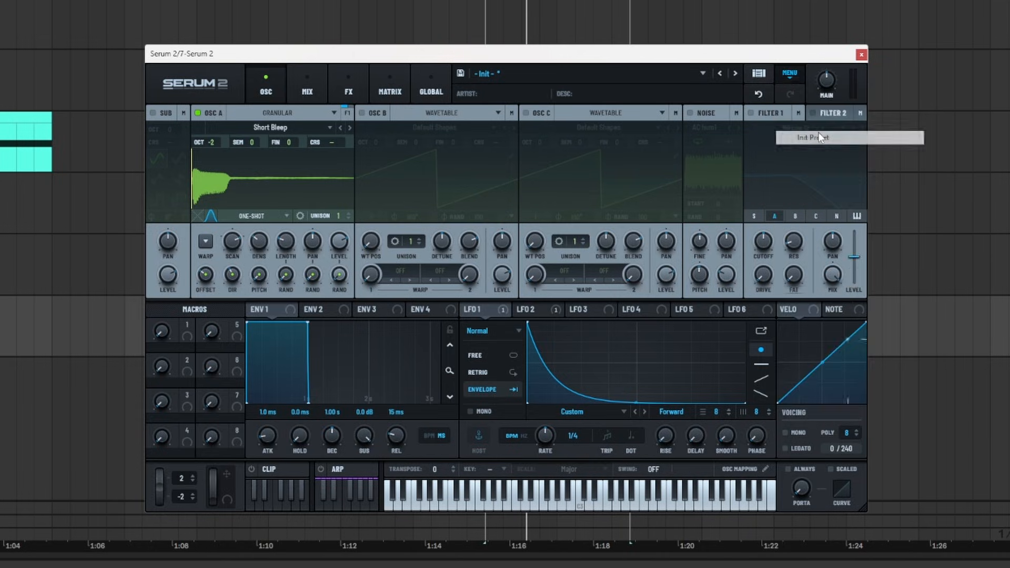
pyautogui.click(271, 130)
pyautogui.click(277, 113)
pyautogui.click(271, 182)
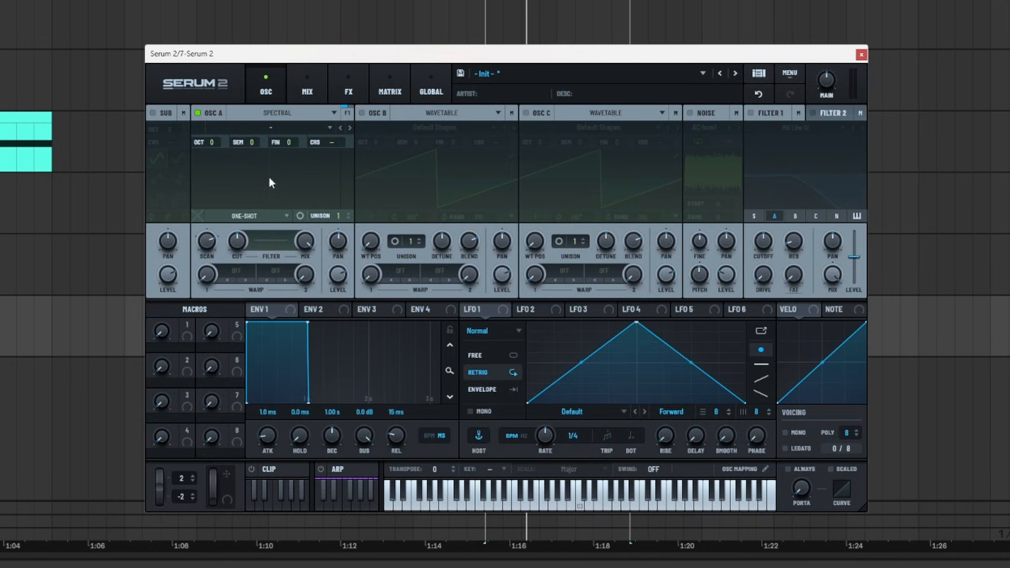
# - Load the UFO Wobble sample from the Factory Non-Tonal SFX category into spectral oscillator A
pyautogui.click(266, 128)
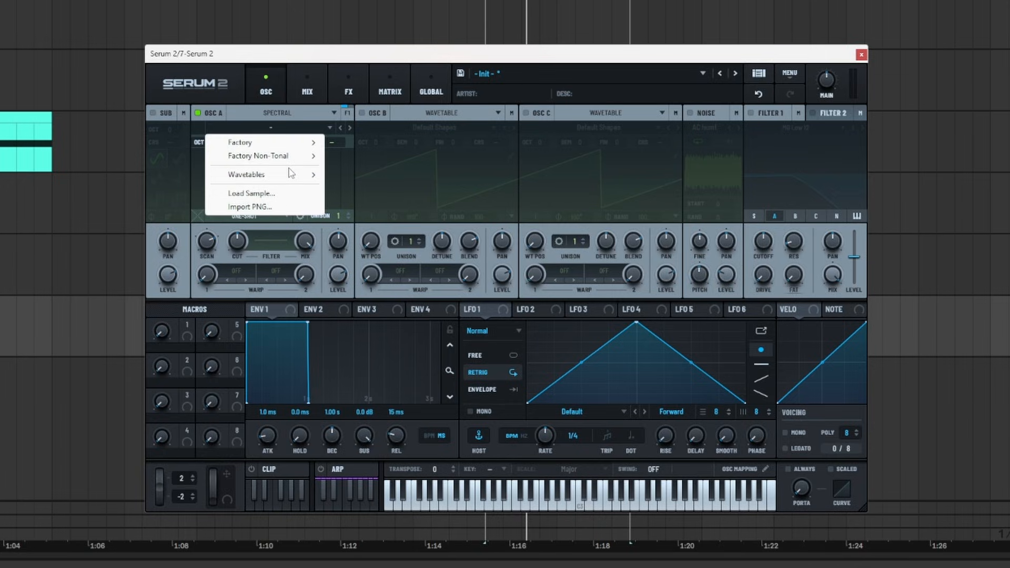
pyautogui.moveTo(291, 156)
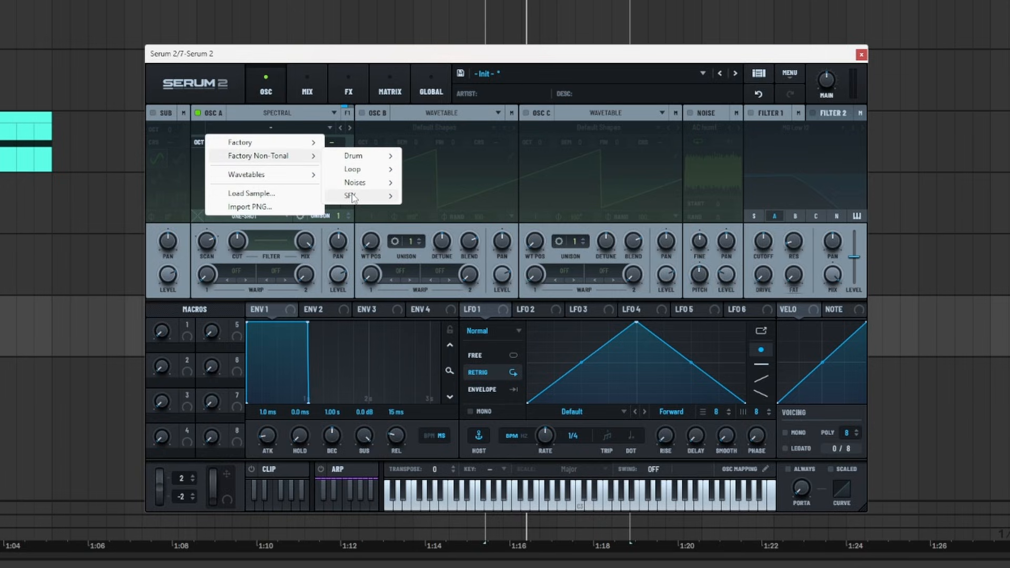
pyautogui.moveTo(351, 197)
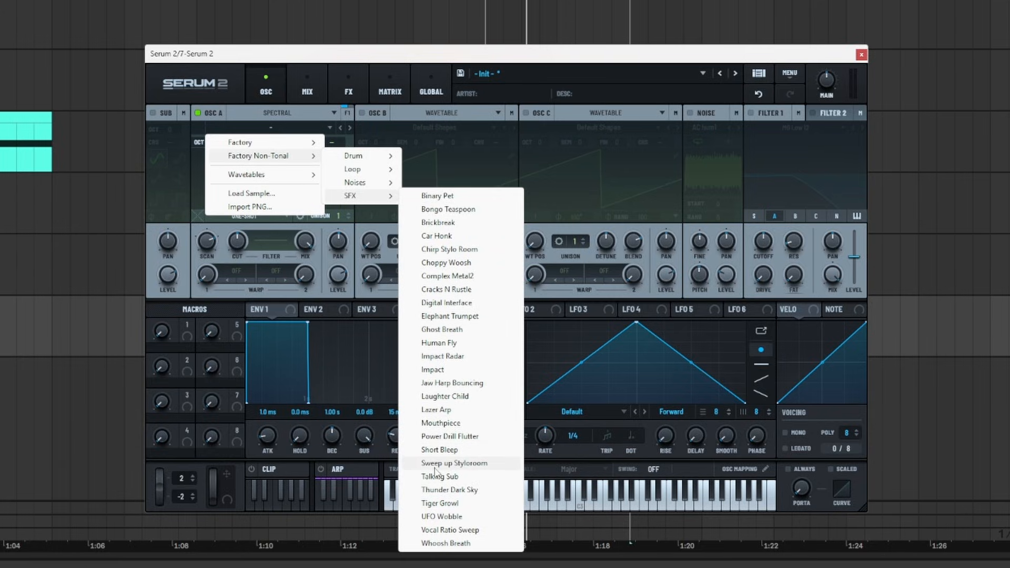
pyautogui.click(465, 518)
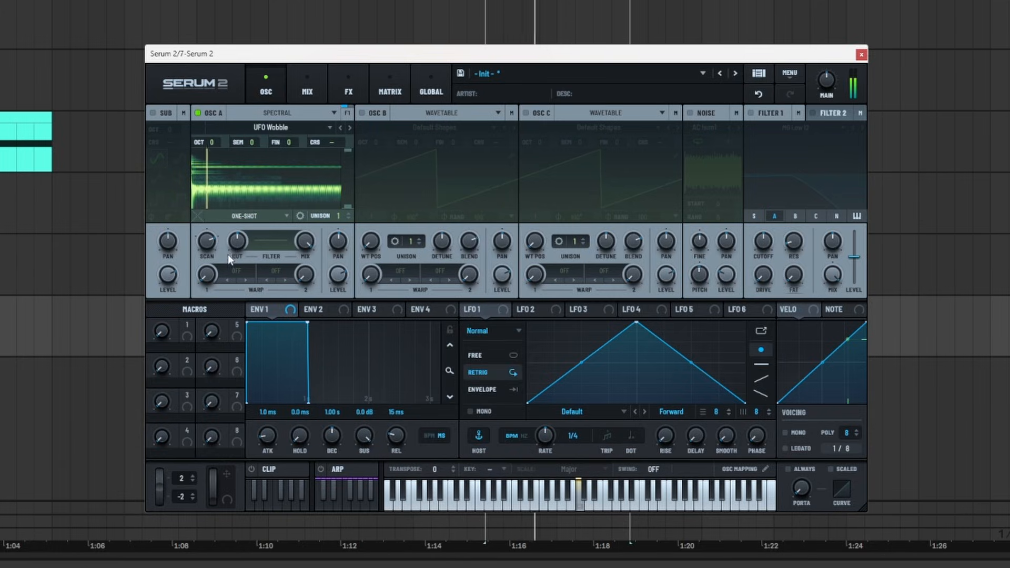
# - Lower oscillator A's scan rate during playback and set its unison to 3 voices
pyautogui.moveTo(230, 324); pyautogui.dragTo(238, 297)
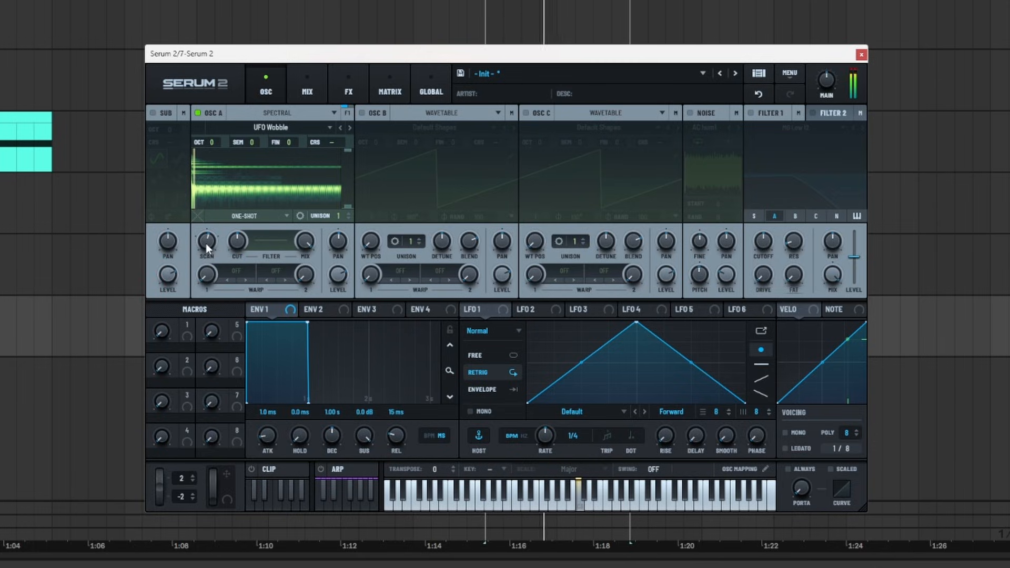
pyautogui.moveTo(328, 217); pyautogui.dragTo(352, 186)
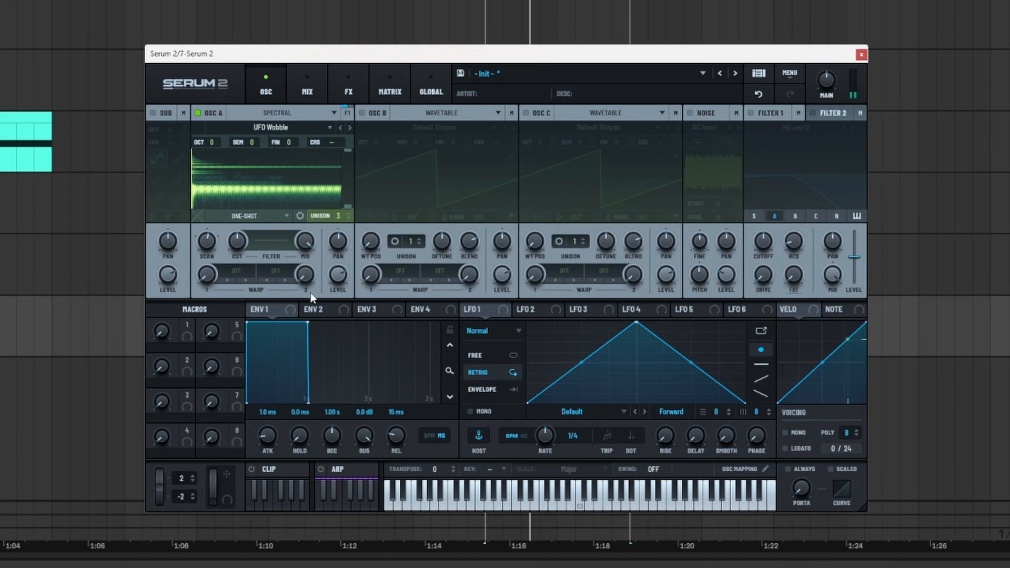
# - Lower oscillator A's spectral filter mix and set the Env 1 attack to 33 ms
pyautogui.moveTo(305, 247); pyautogui.dragTo(311, 362)
pyautogui.moveTo(266, 434); pyautogui.dragTo(273, 423)
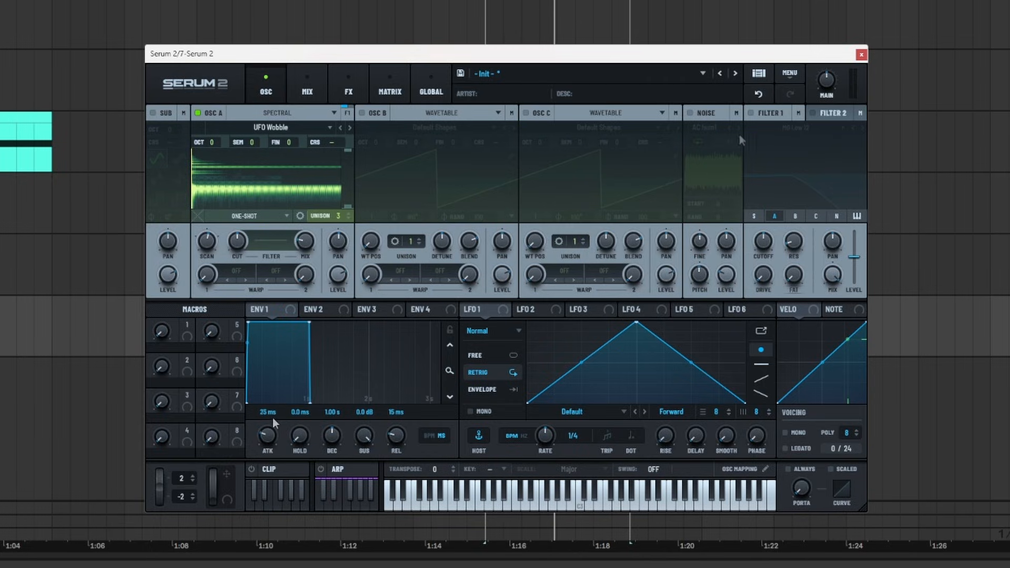
# - Enable Filter 1 and set its type to Cmb + from the Flanges category
pyautogui.click(758, 114)
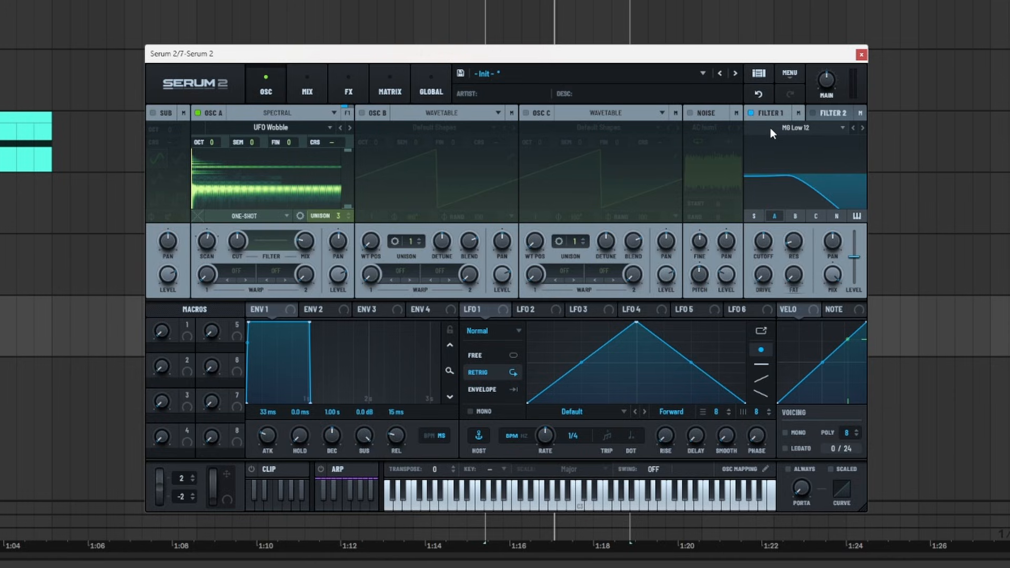
pyautogui.click(771, 128)
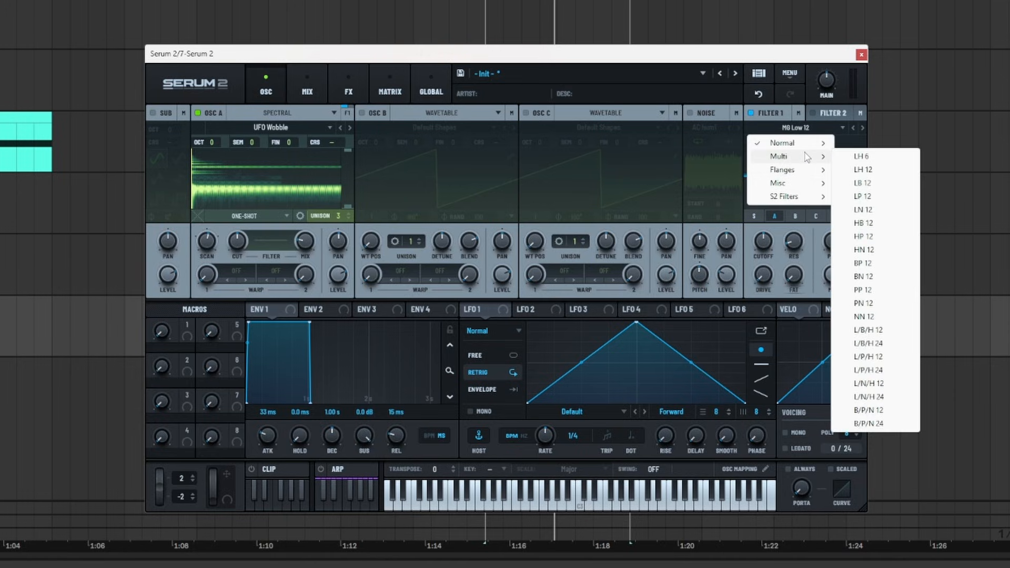
pyautogui.moveTo(805, 176)
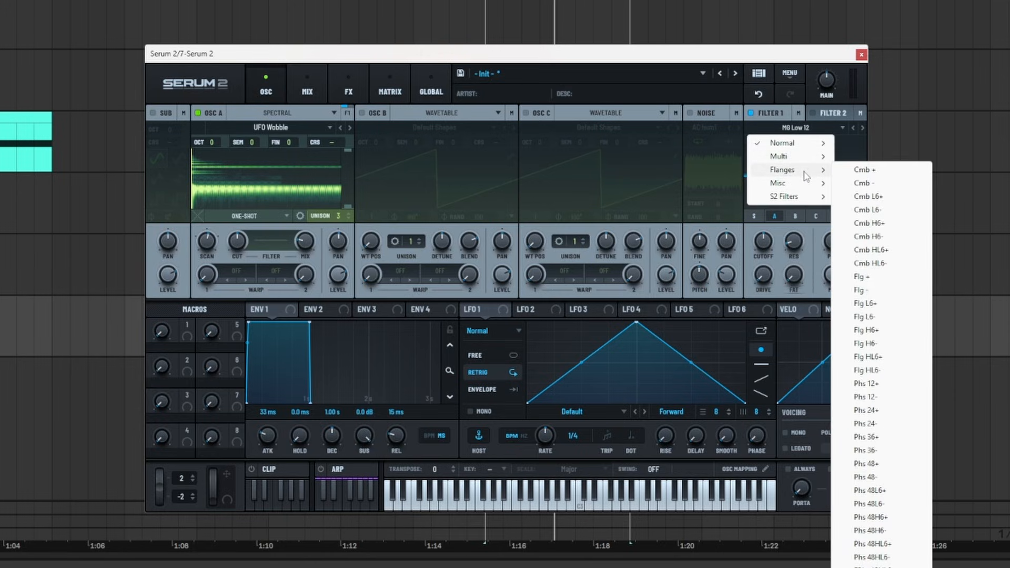
pyautogui.click(860, 175)
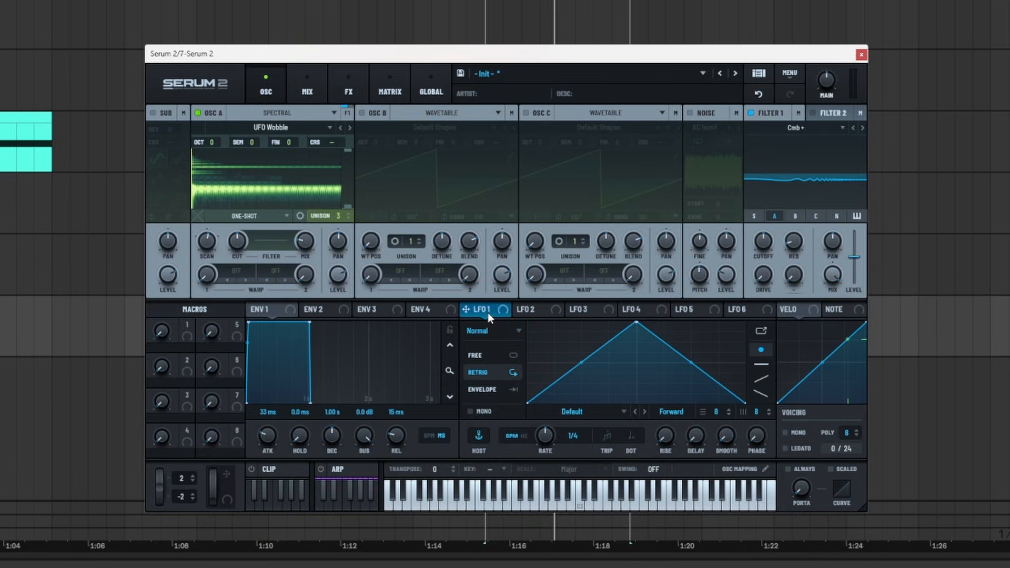
# - Assign LFO 1 to the Filter 1 cutoff and set the LFO rate to 2 bar
pyautogui.moveTo(487, 312); pyautogui.dragTo(757, 248)
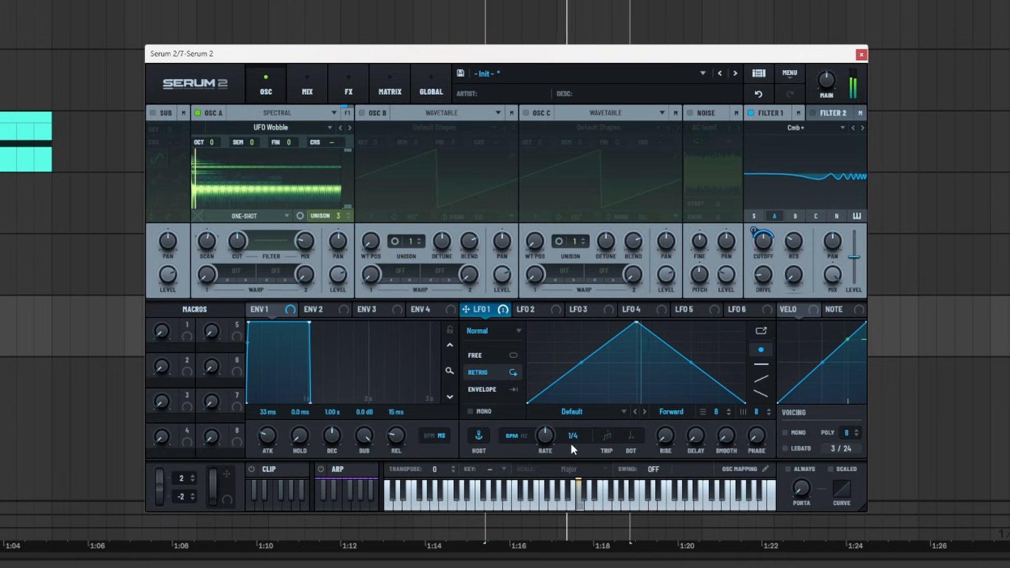
pyautogui.moveTo(571, 445); pyautogui.dragTo(547, 462)
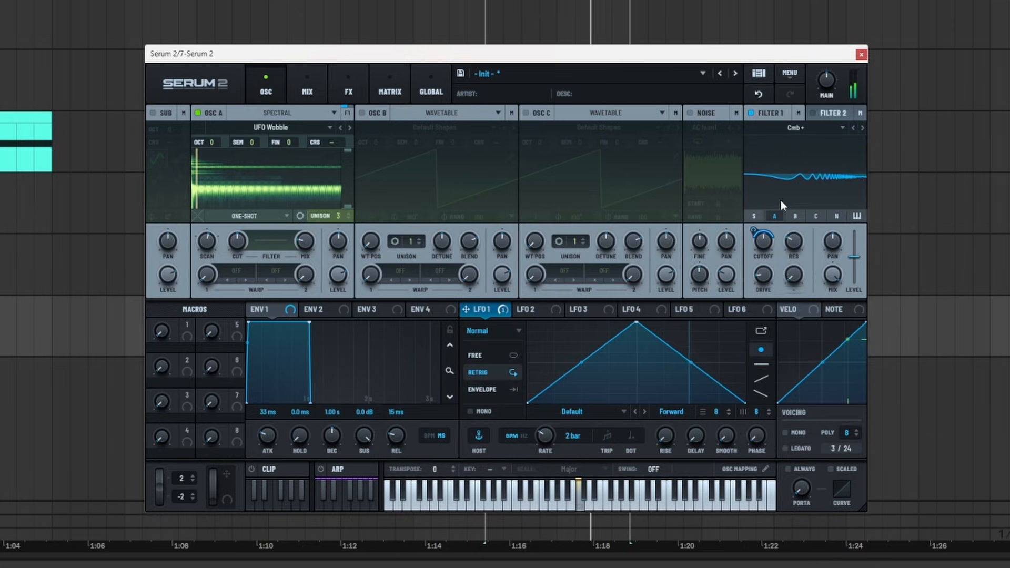
# - Audition Filter 1's comb and flanger types, settle on Flg +, and adjust oscillator A's scan rate during playback
pyautogui.click(863, 128)
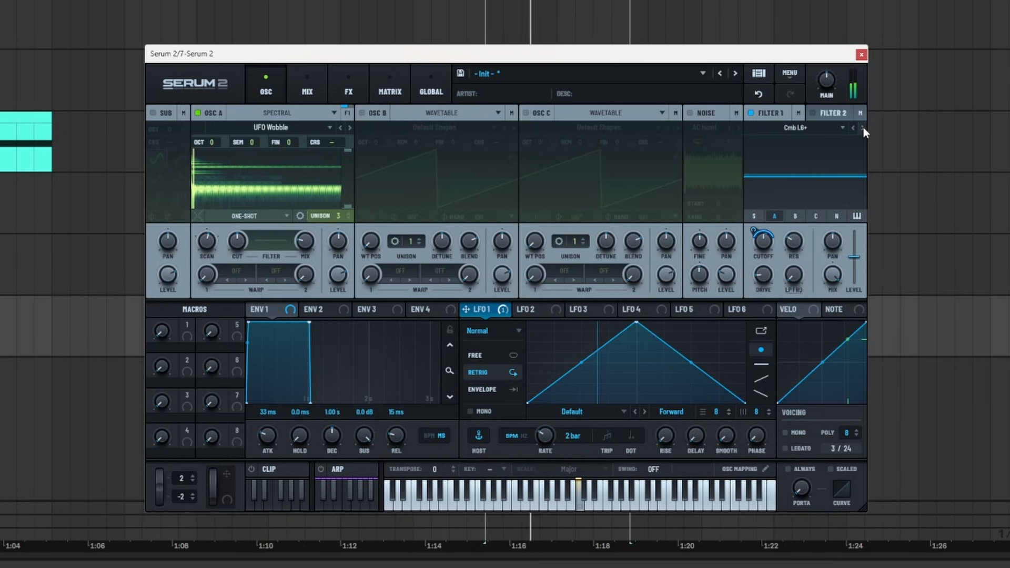
pyautogui.click(864, 128)
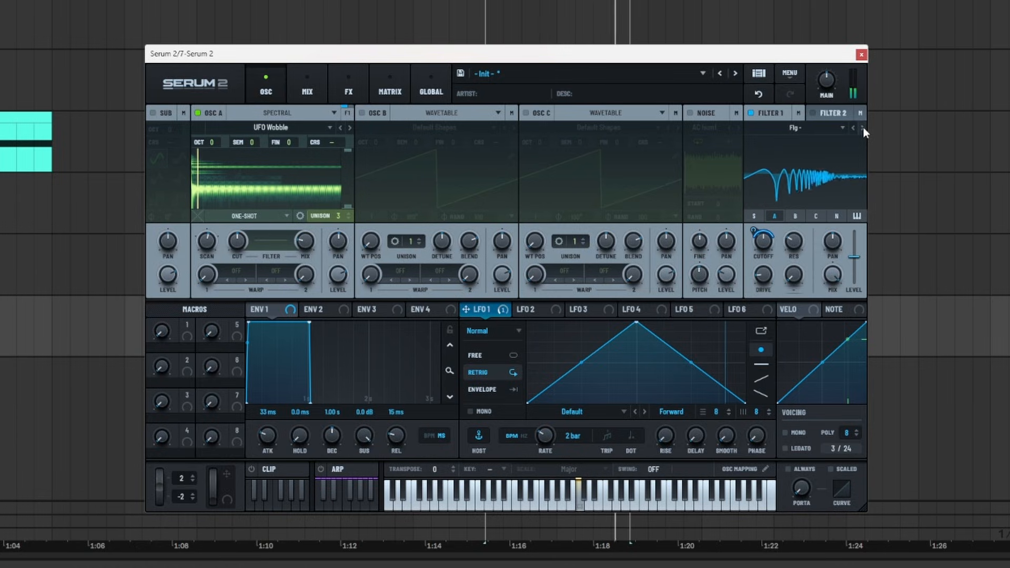
pyautogui.click(863, 127)
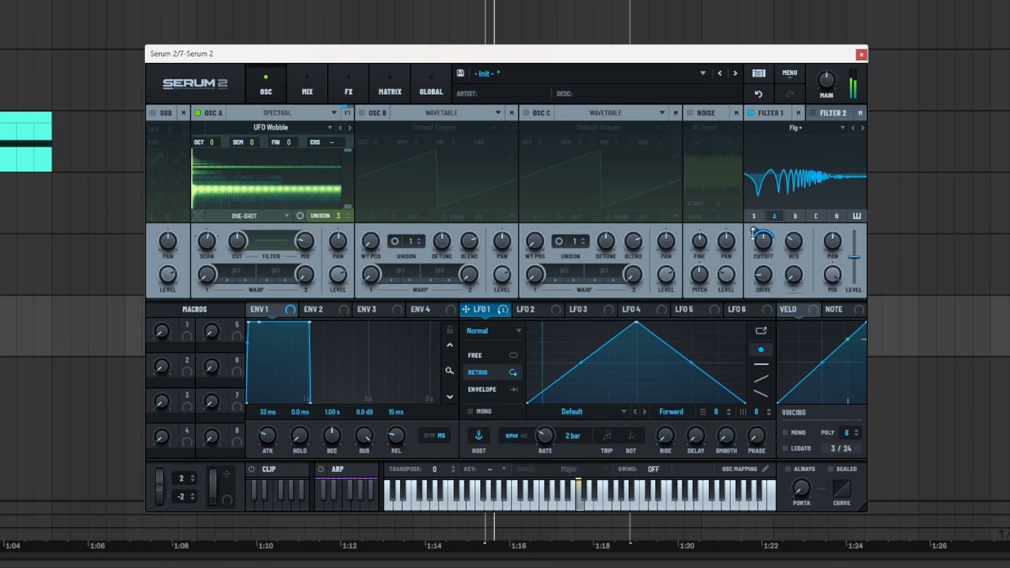
pyautogui.moveTo(755, 243)
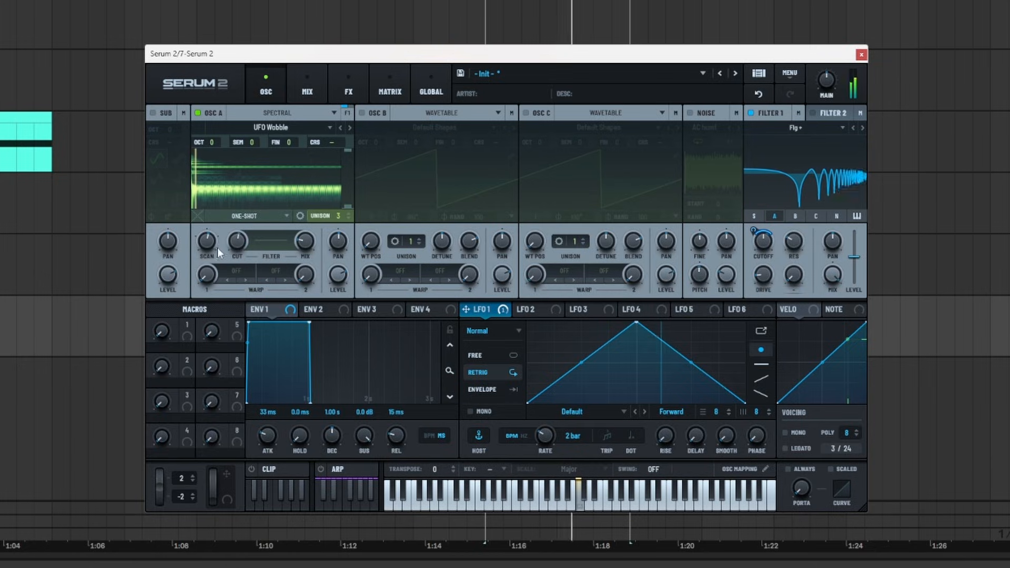
pyautogui.moveTo(212, 238)
pyautogui.mouseDown()
pyautogui.moveTo(224, 217)
pyautogui.moveTo(198, 277)
pyautogui.moveTo(201, 301)
pyautogui.moveTo(218, 264)
pyautogui.moveTo(206, 241)
pyautogui.moveTo(213, 232)
pyautogui.mouseUp()
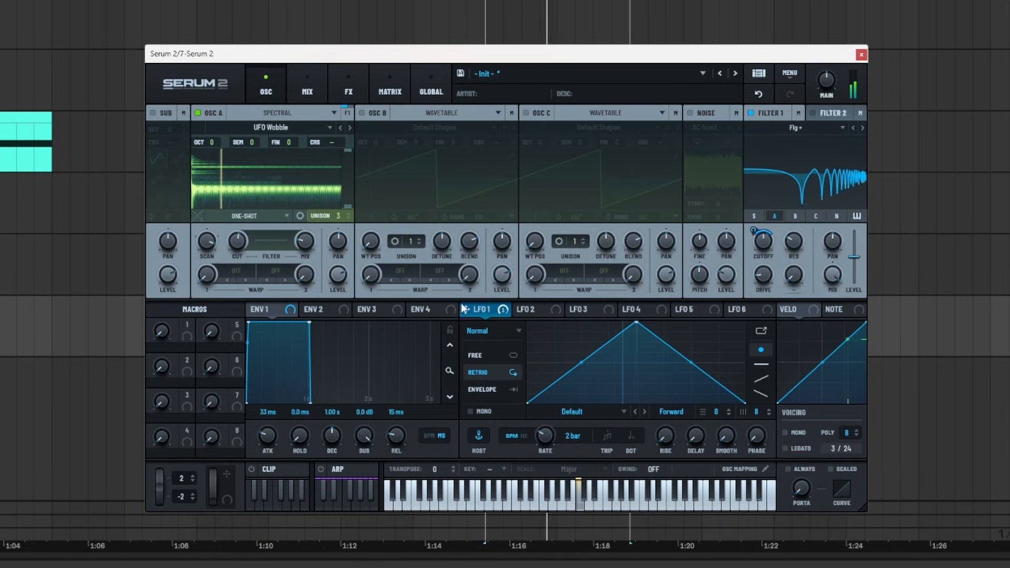
# - Reshape LFO 2 into a straight falling ramp and set its rate to 2 bar
pyautogui.click(544, 312)
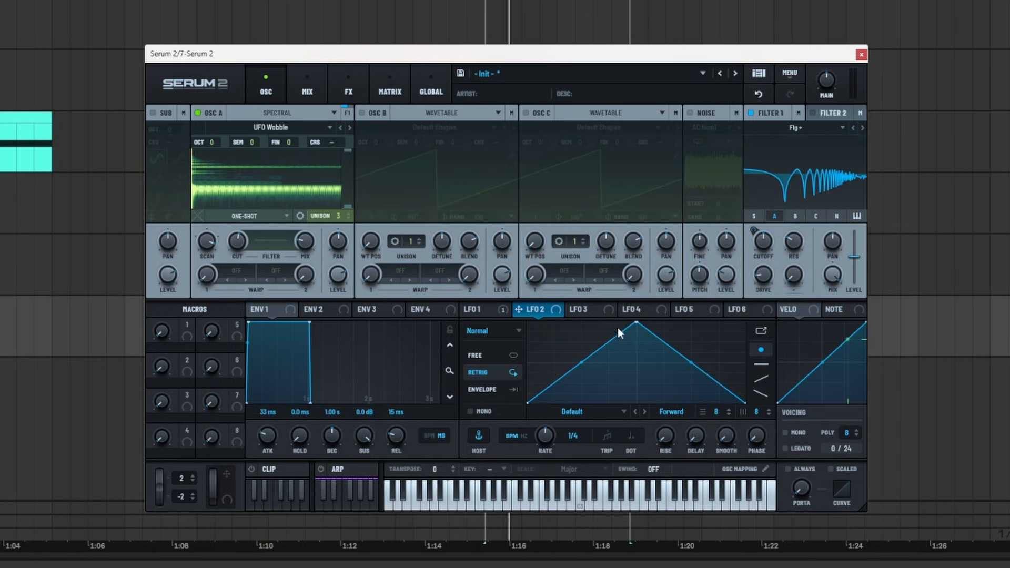
pyautogui.moveTo(635, 325); pyautogui.dragTo(327, 300)
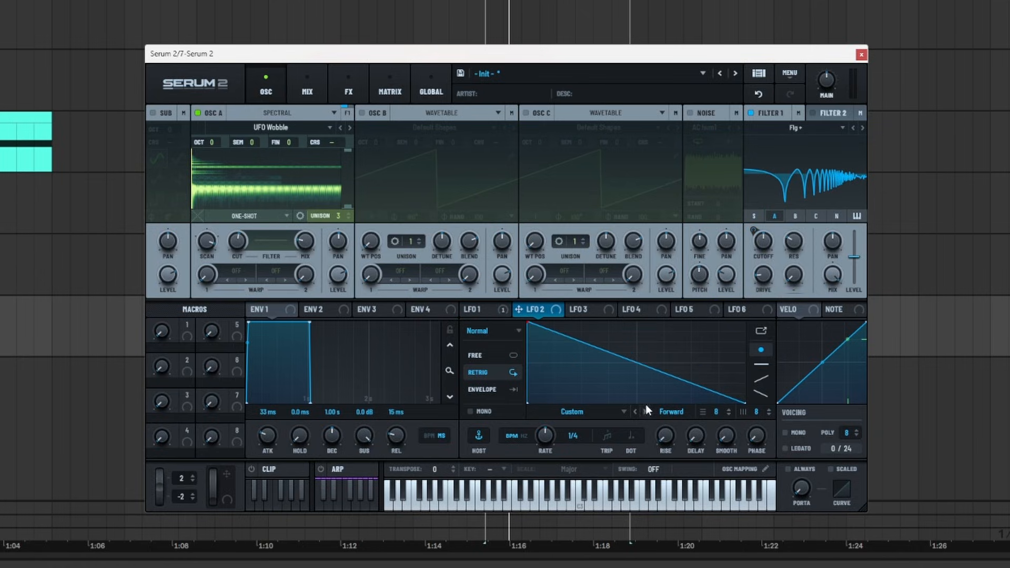
pyautogui.moveTo(548, 452); pyautogui.dragTo(548, 462)
# - Add a second modulation routing with LFO 2 as the source and global Main Tuning as the destination
pyautogui.click(380, 93)
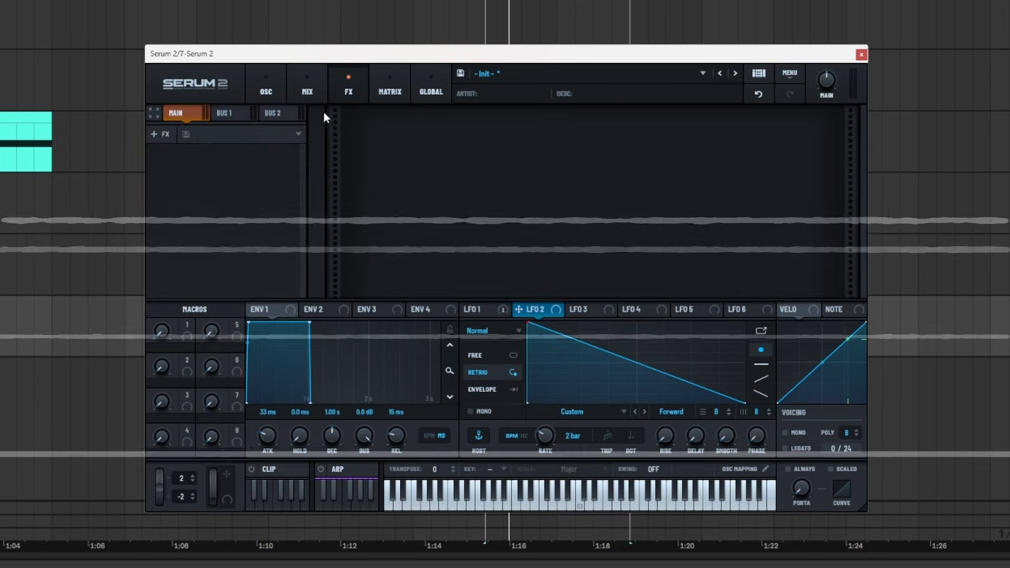
pyautogui.click(228, 152)
pyautogui.moveTo(233, 270)
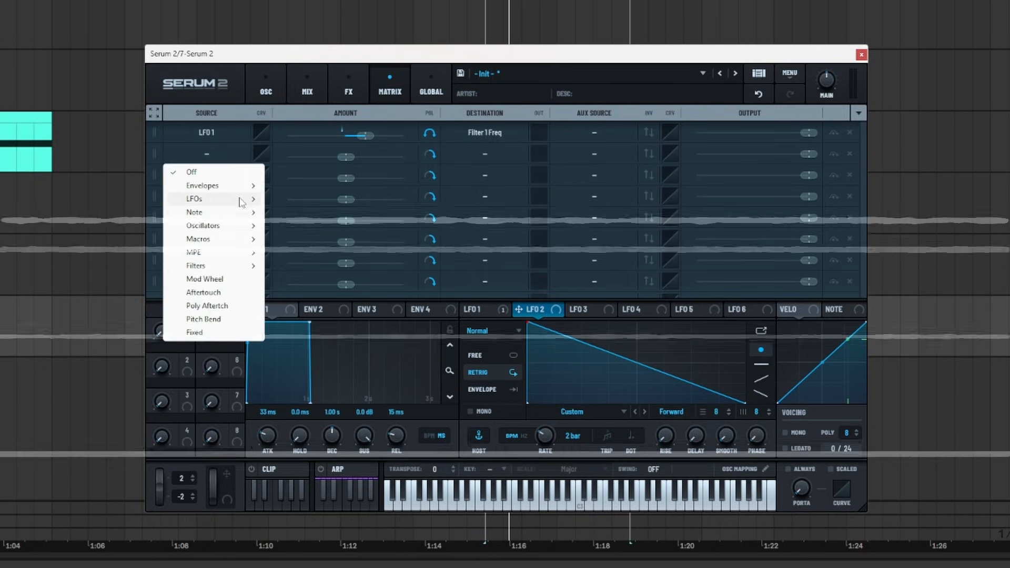
pyautogui.moveTo(239, 199)
pyautogui.click(287, 200)
pyautogui.click(253, 154)
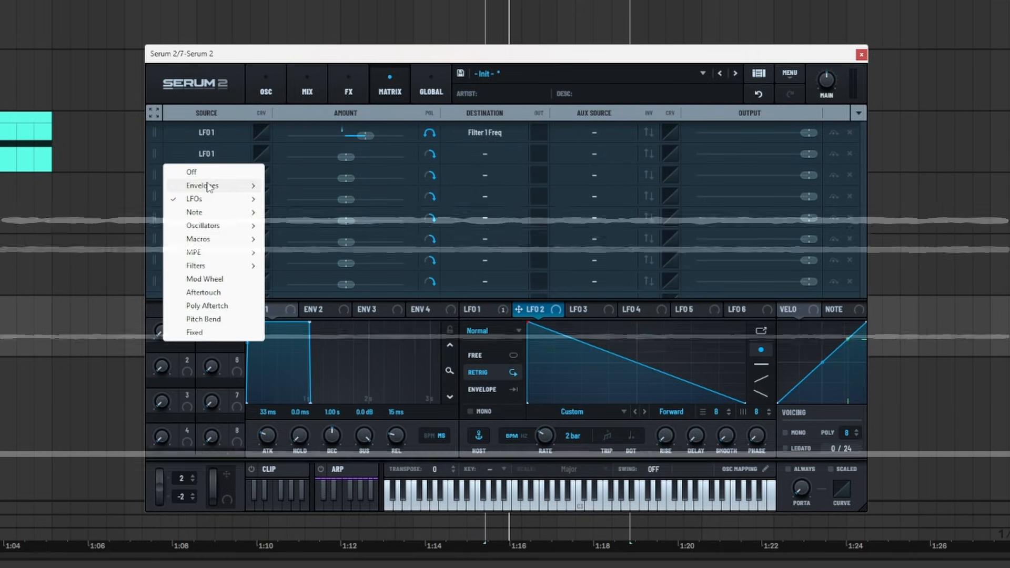
pyautogui.click(310, 212)
pyautogui.click(462, 162)
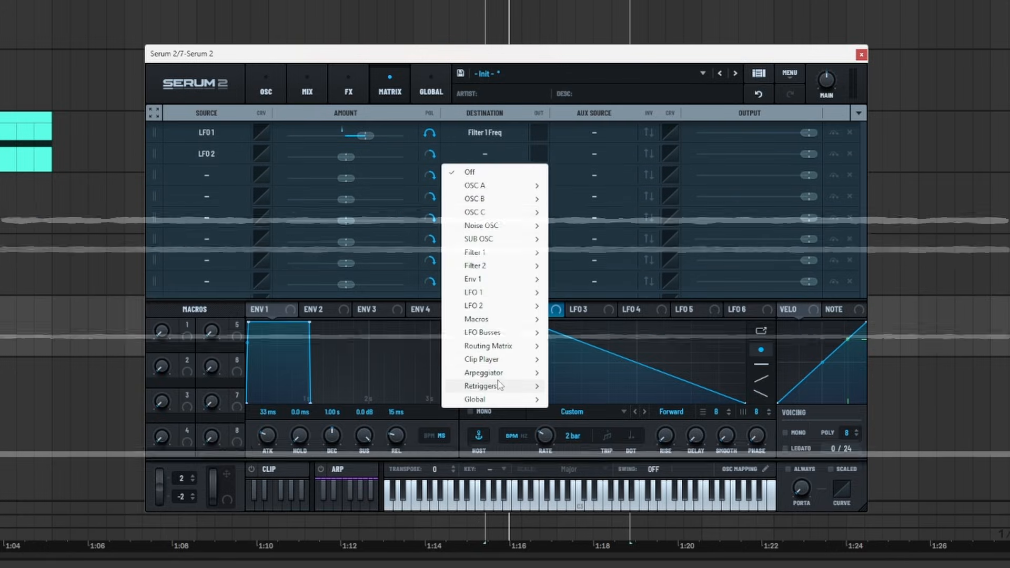
pyautogui.moveTo(519, 402)
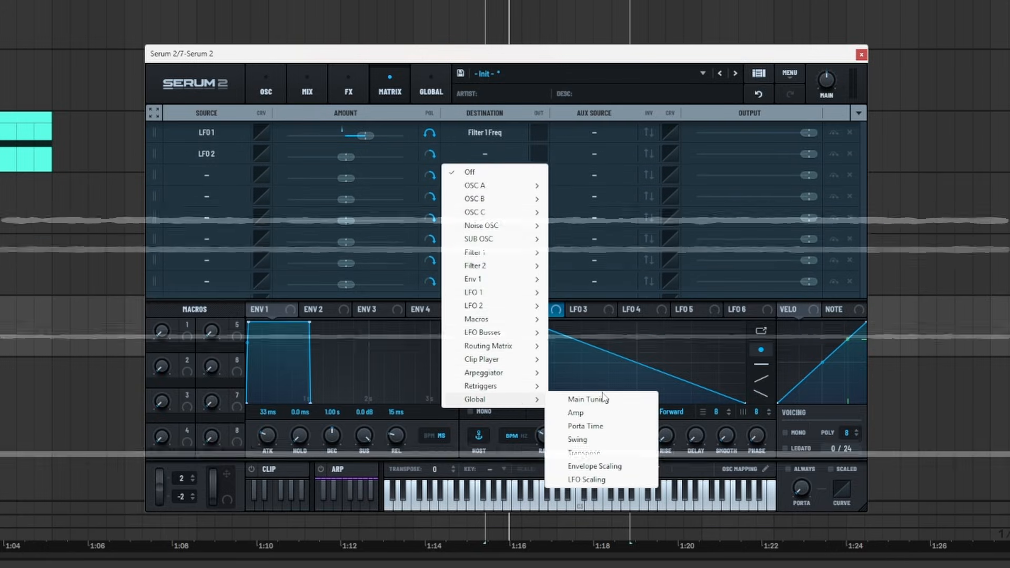
pyautogui.click(576, 398)
# - Set the LFO 2 to Main Tuning amount to -12st and reshape LFO 2 into a rising ramp during playback
pyautogui.press('space')
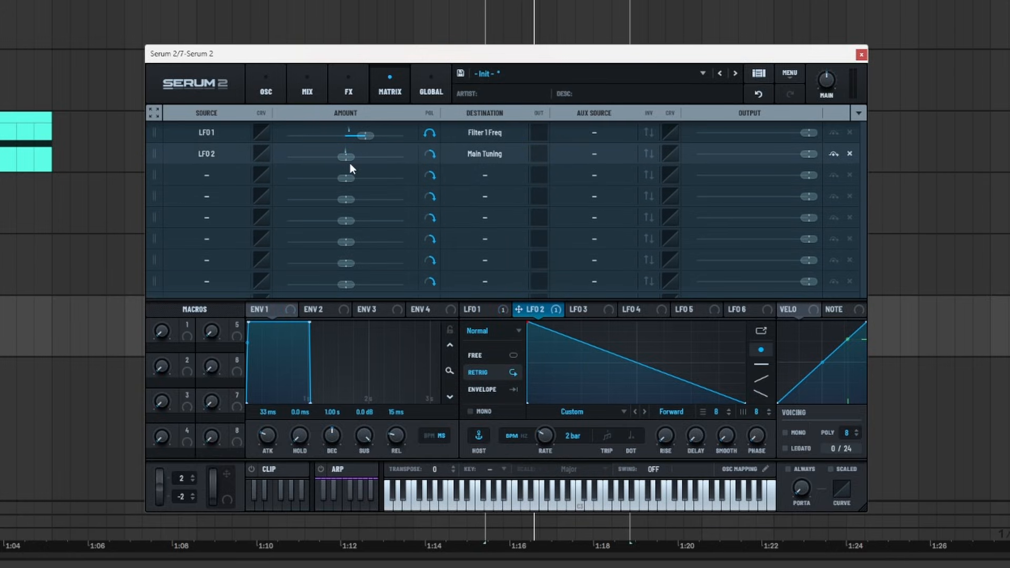
pyautogui.doubleClick(350, 160)
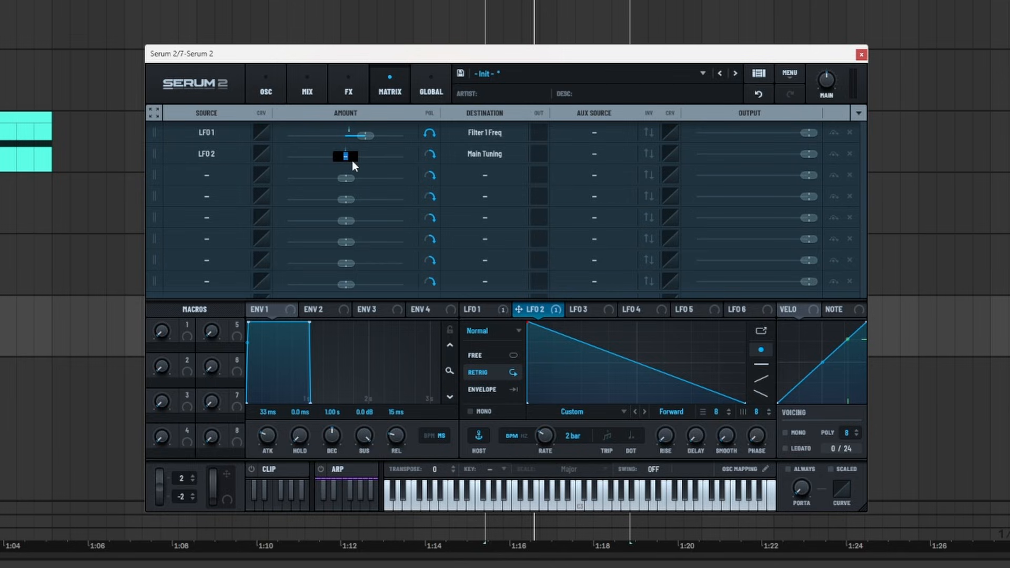
pyautogui.write('-12st')
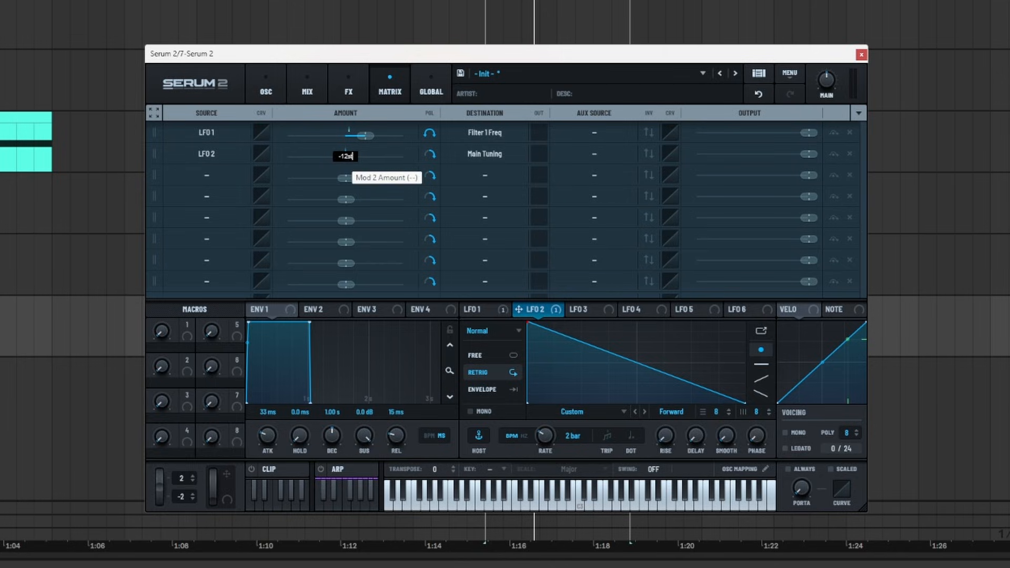
pyautogui.press('Return')
pyautogui.press('space')
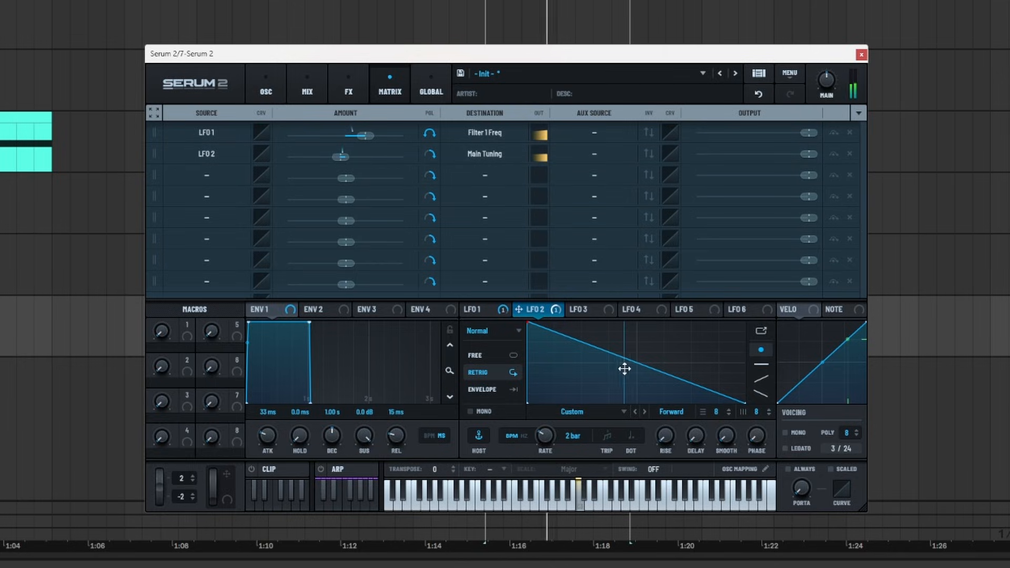
pyautogui.moveTo(529, 323); pyautogui.dragTo(997, 176)
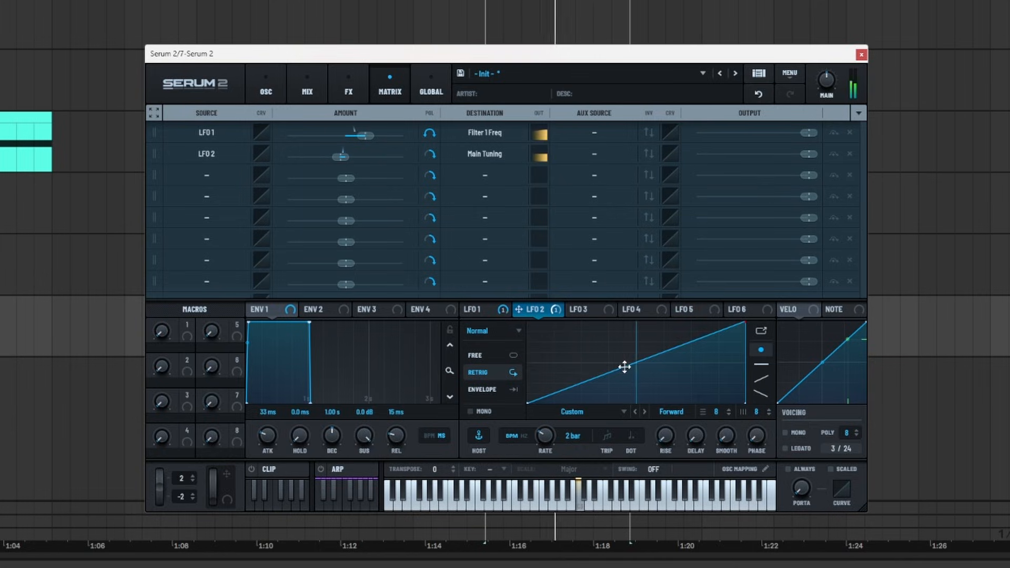
# - Bend LFO 2's rising ramp into an upward-bulging curve during playback, and bring LFO 1 into view
pyautogui.moveTo(634, 365); pyautogui.dragTo(633, 359)
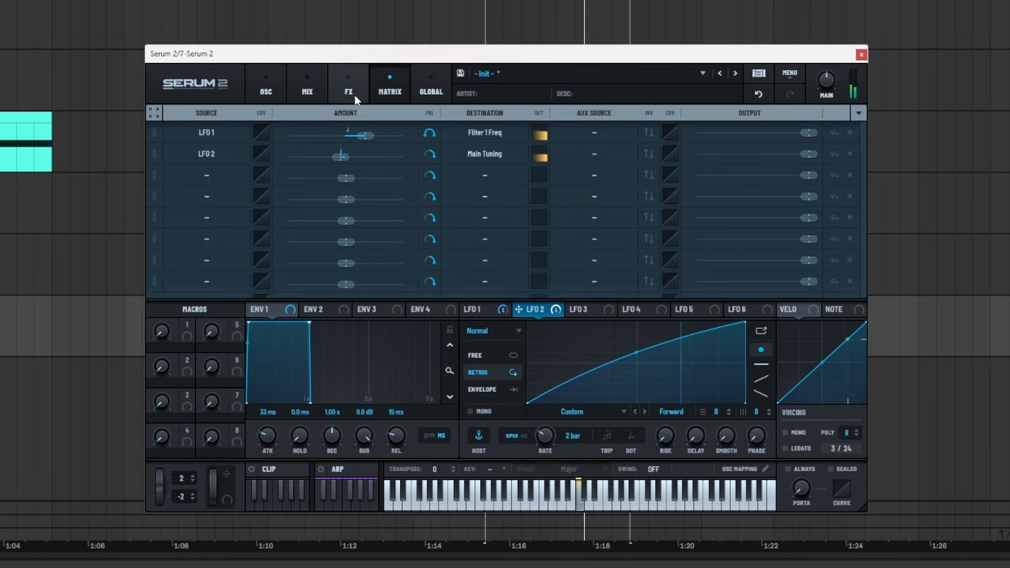
pyautogui.click(483, 310)
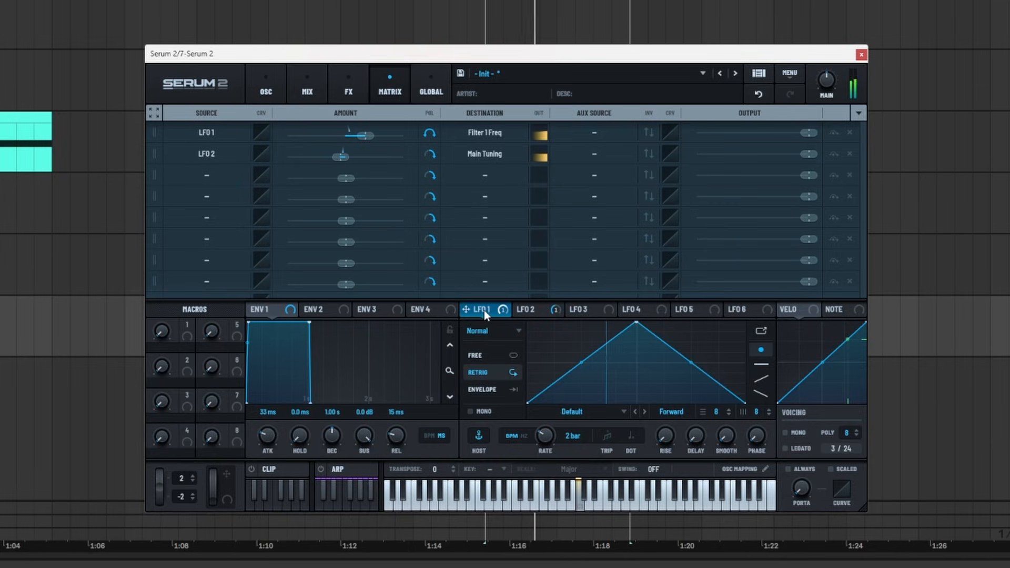
# - Audition oscillator A's Tailed, Fwd/Rev Loop and Rev Loop playback modes and settle on Fwd Loop
pyautogui.click(333, 94)
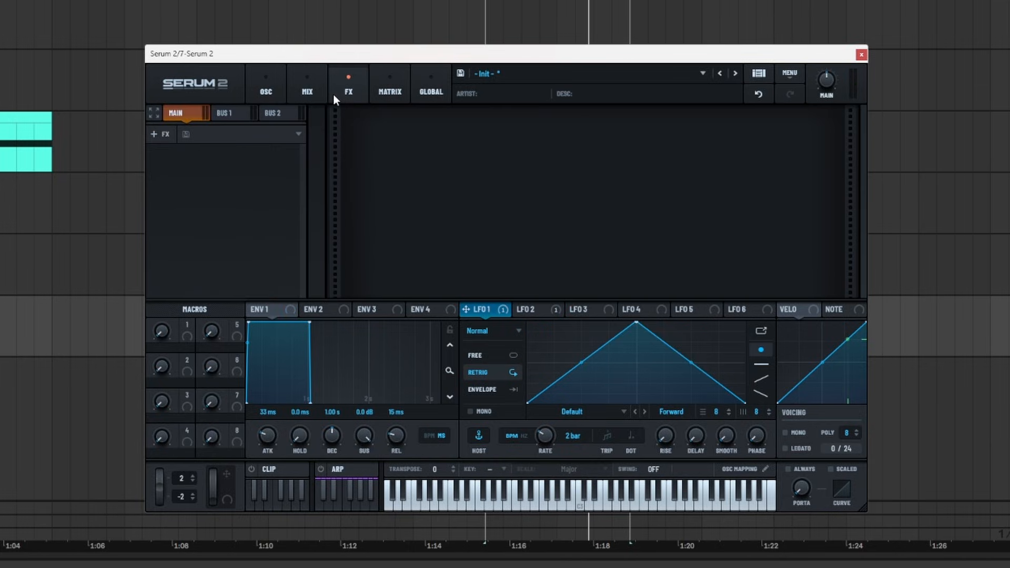
pyautogui.click(266, 91)
pyautogui.click(247, 216)
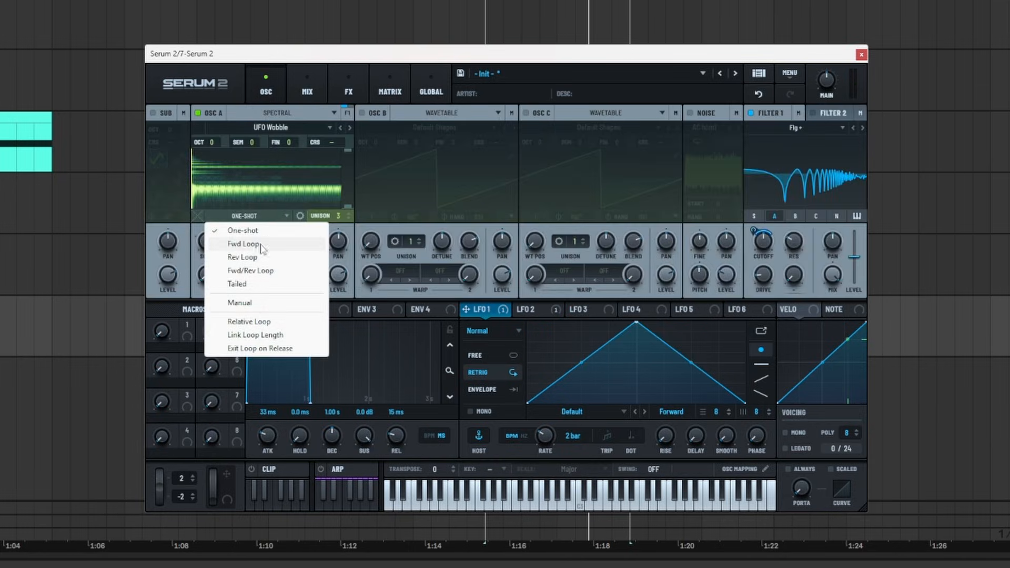
pyautogui.click(264, 286)
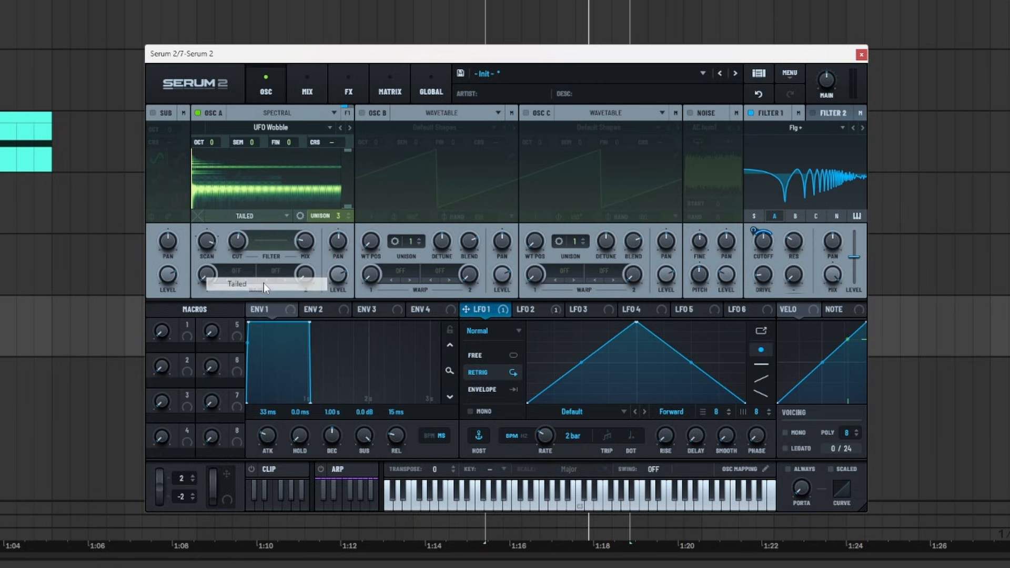
pyautogui.click(263, 215)
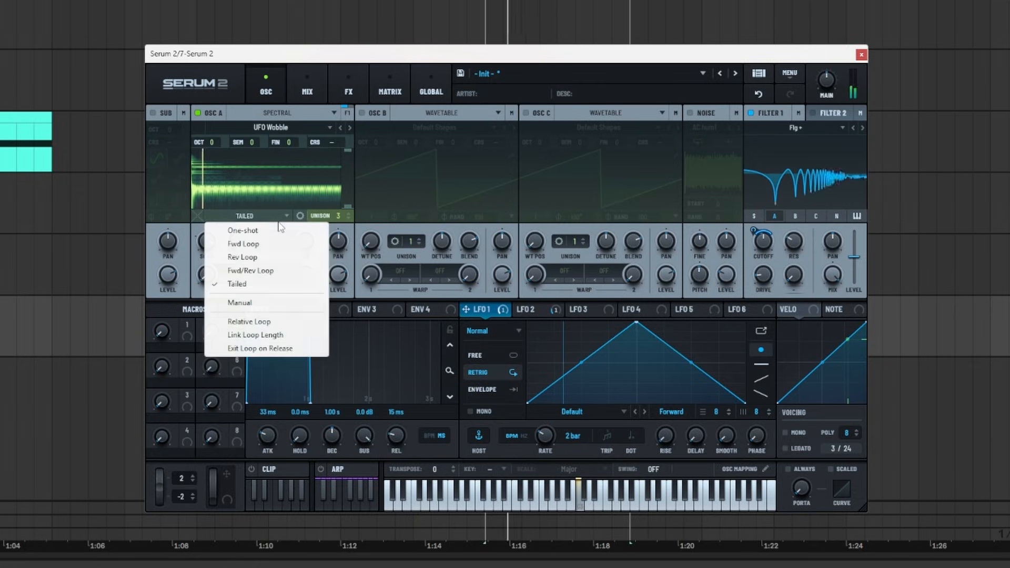
pyautogui.click(261, 274)
pyautogui.click(264, 216)
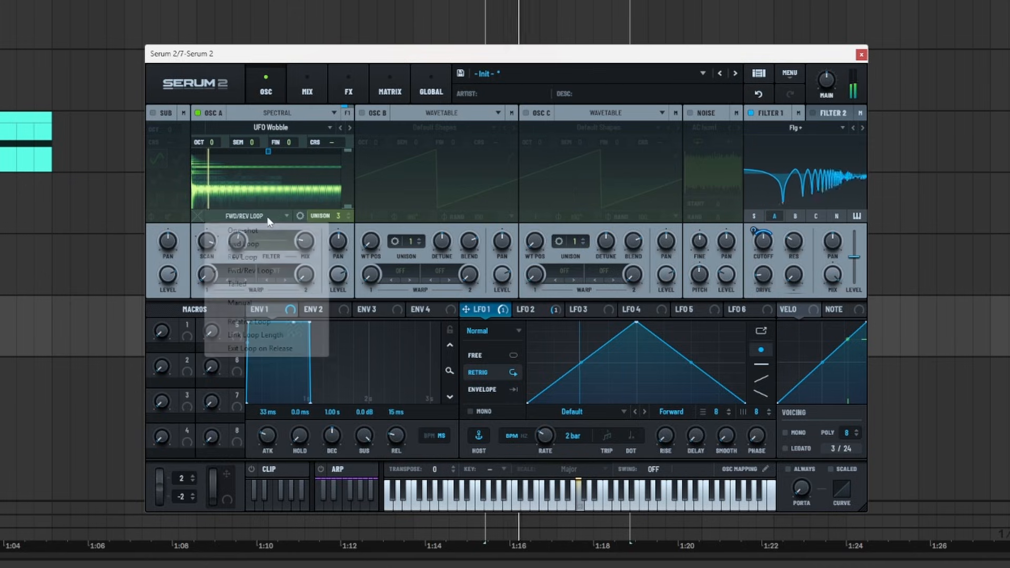
pyautogui.click(262, 261)
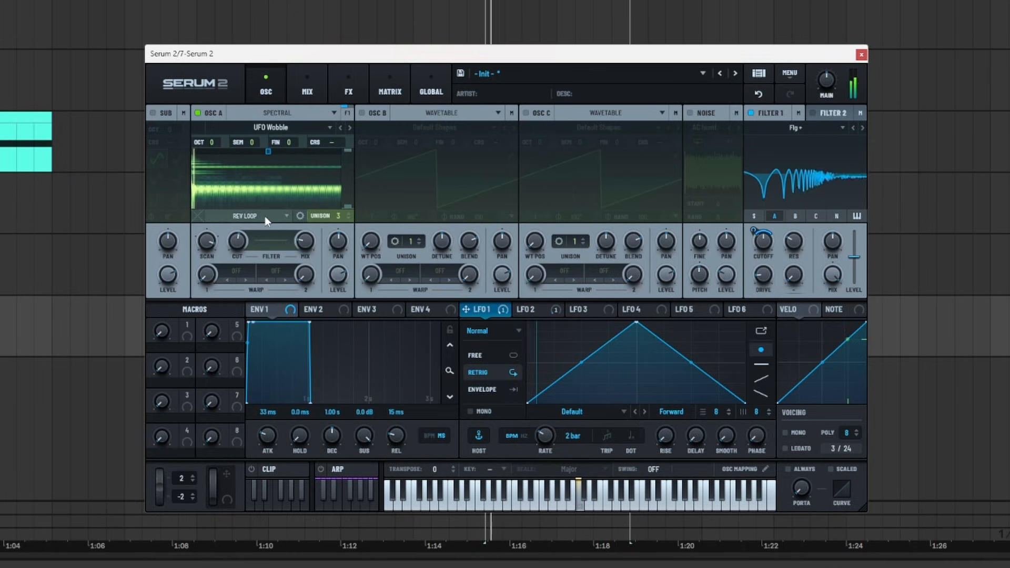
pyautogui.click(264, 215)
pyautogui.click(268, 245)
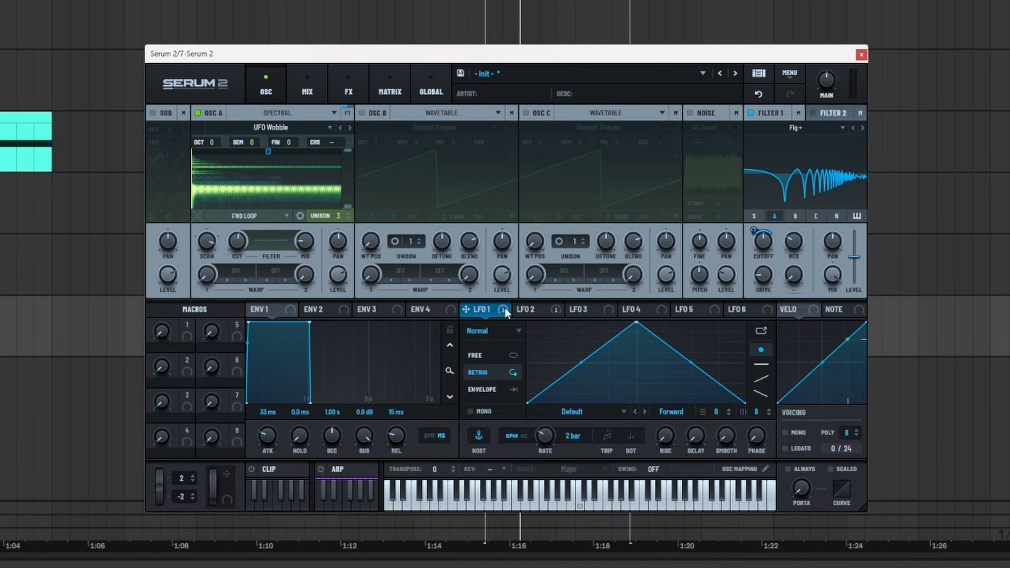
# - Modulate oscillator A's scan rate with LFO 1 at an amount of about -66%
pyautogui.moveTo(495, 313); pyautogui.dragTo(207, 243)
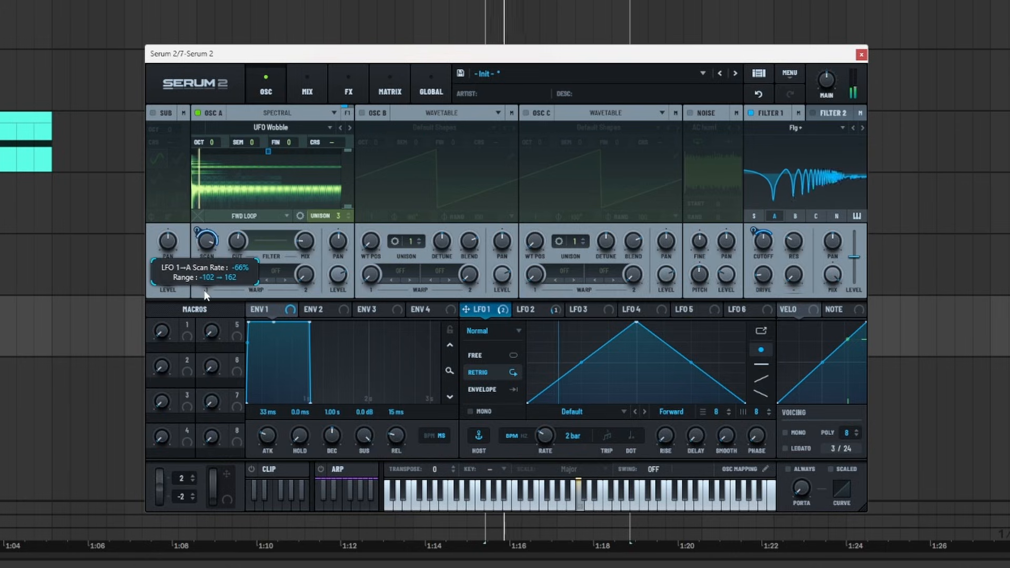
pyautogui.moveTo(201, 242)
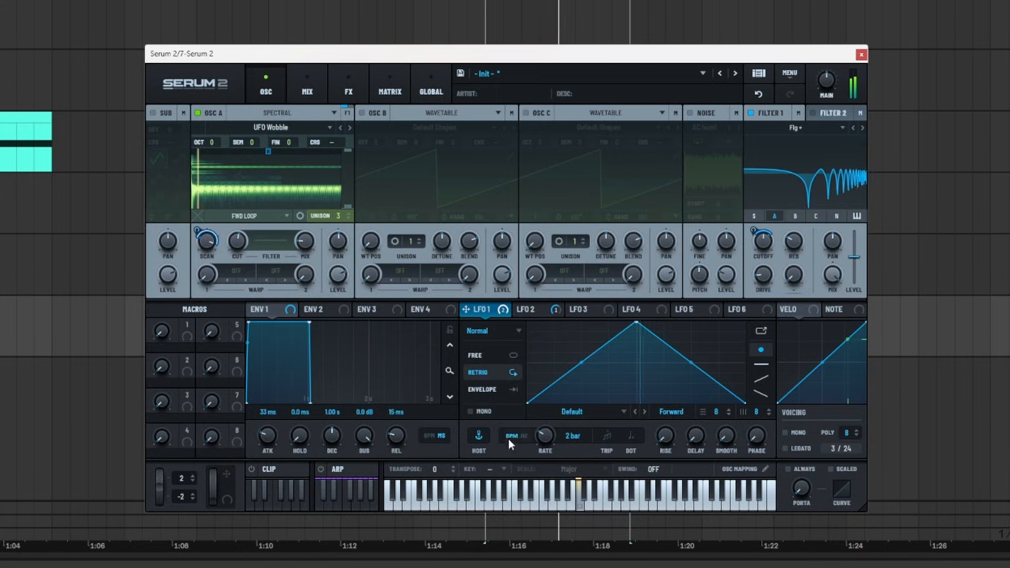
# - Add a Convolve effect with the Spectral Blurring impulse from the Weird factory category and shorten its decay
pyautogui.click(308, 92)
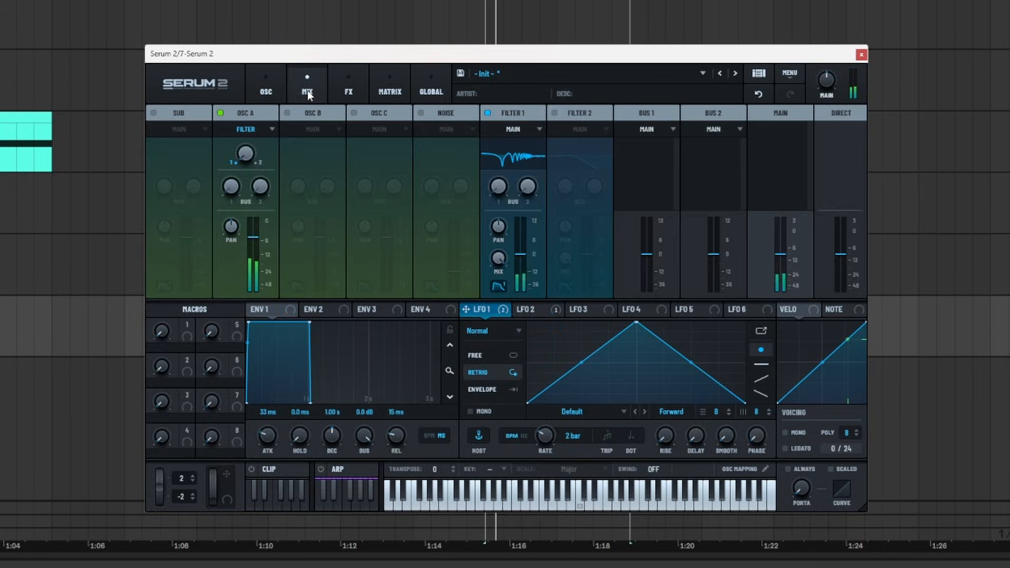
pyautogui.click(334, 84)
pyautogui.click(173, 136)
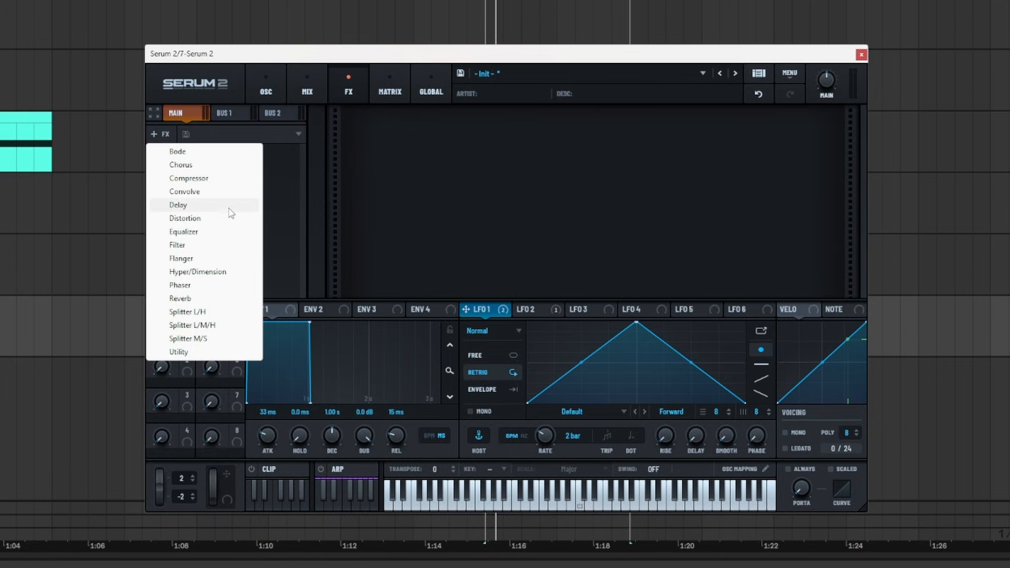
pyautogui.click(228, 193)
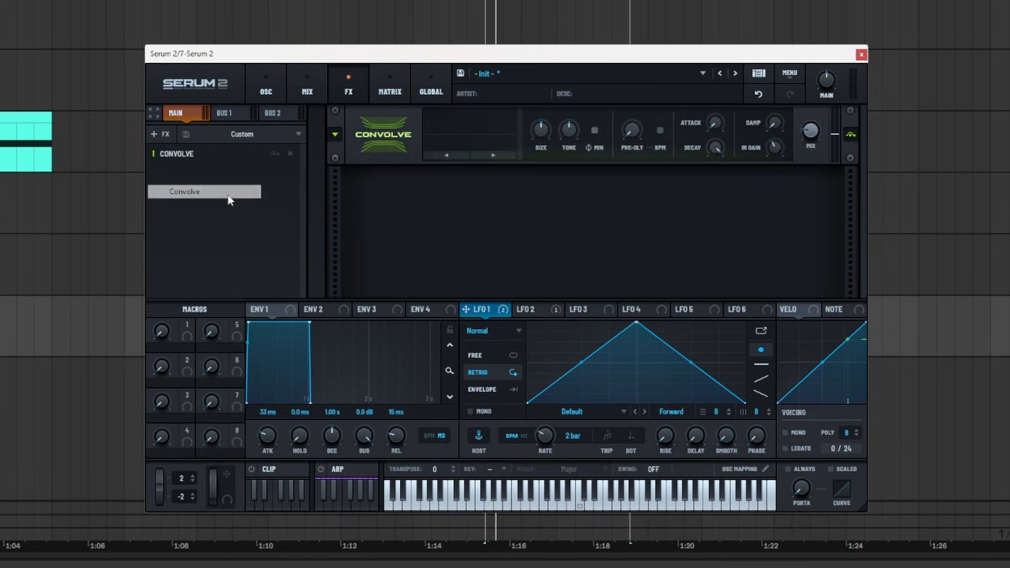
pyautogui.click(441, 137)
pyautogui.moveTo(491, 161)
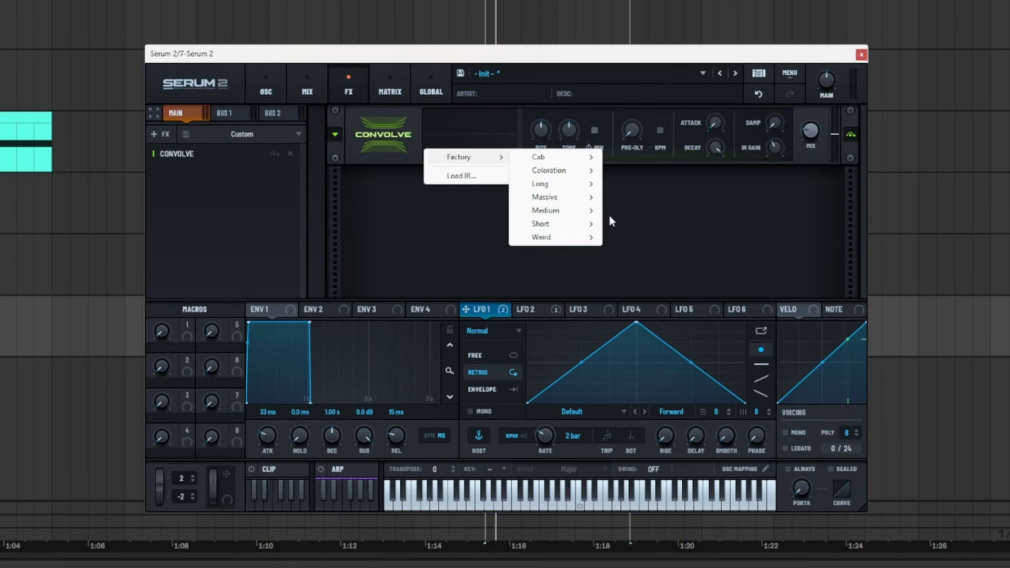
pyautogui.moveTo(587, 241)
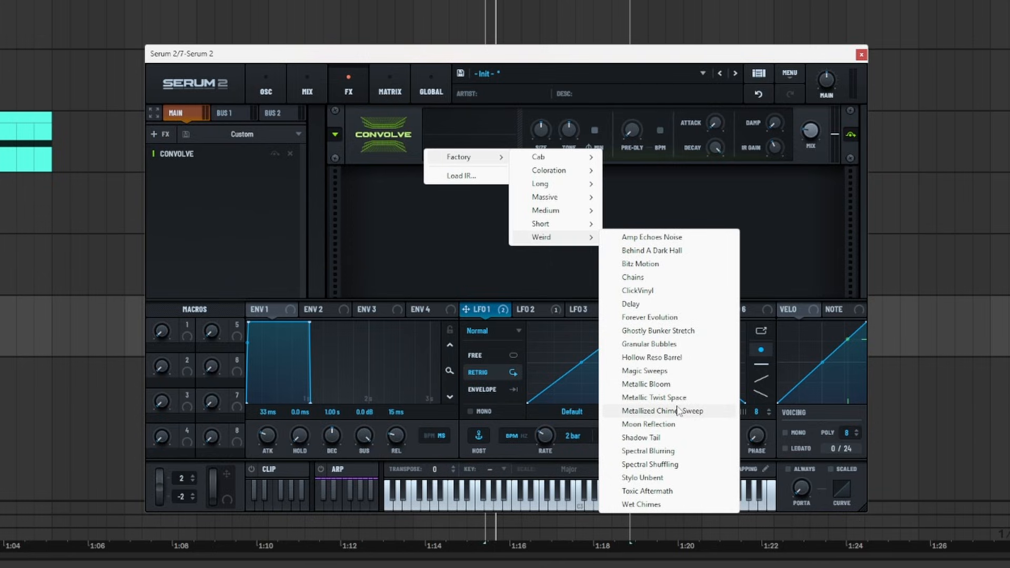
pyautogui.click(675, 451)
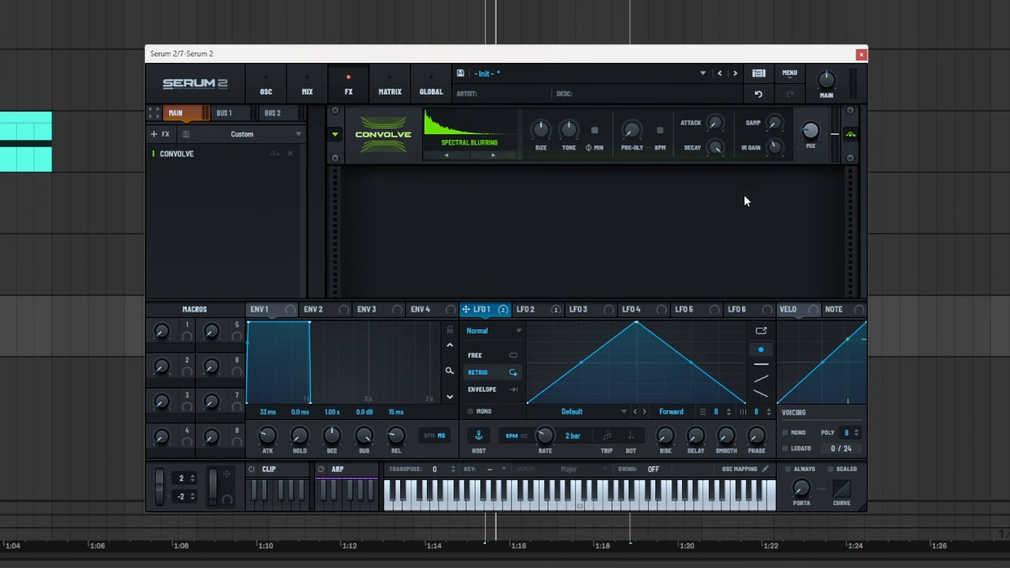
pyautogui.press('space')
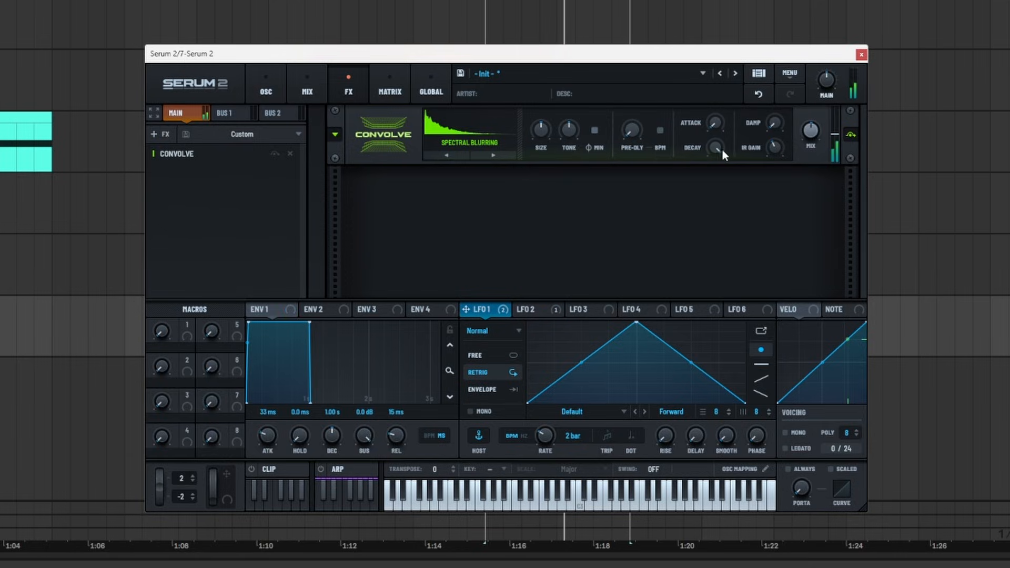
pyautogui.moveTo(717, 149); pyautogui.dragTo(718, 196)
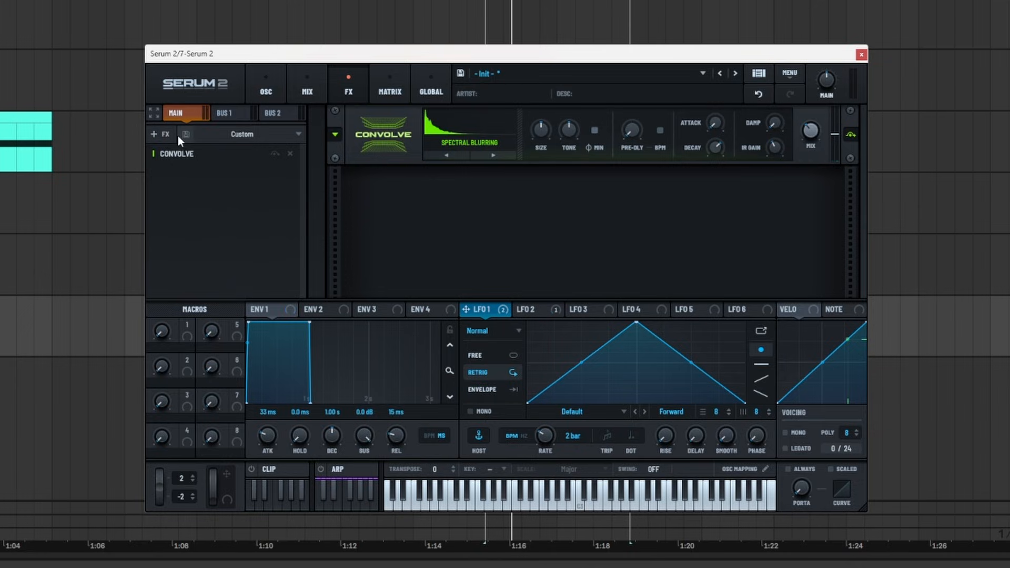
# - Add a Utility effect after Convolve, enable its mono bass and set the crossover frequency to 150 Hz
pyautogui.click(160, 135)
pyautogui.click(189, 351)
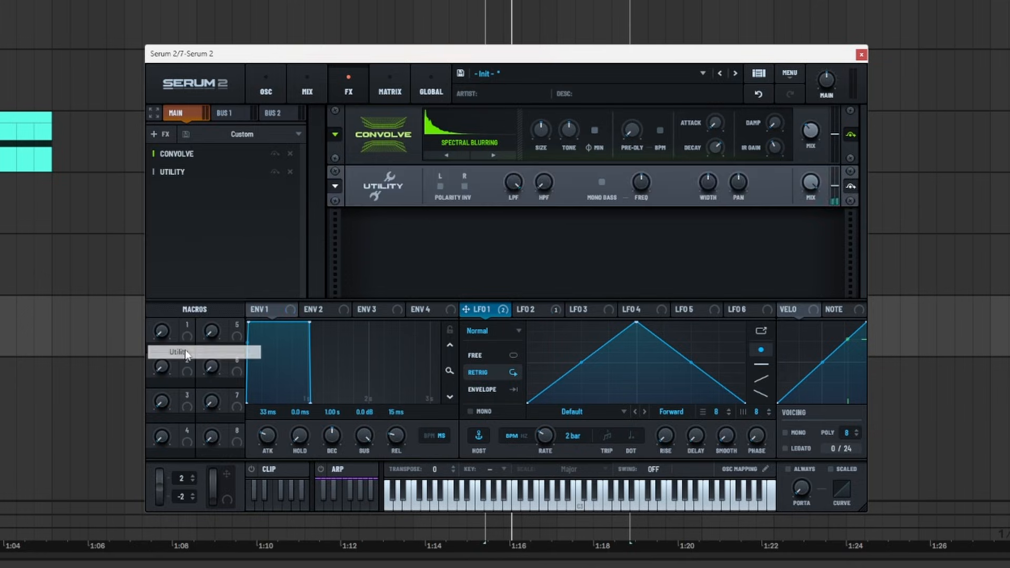
pyautogui.click(601, 182)
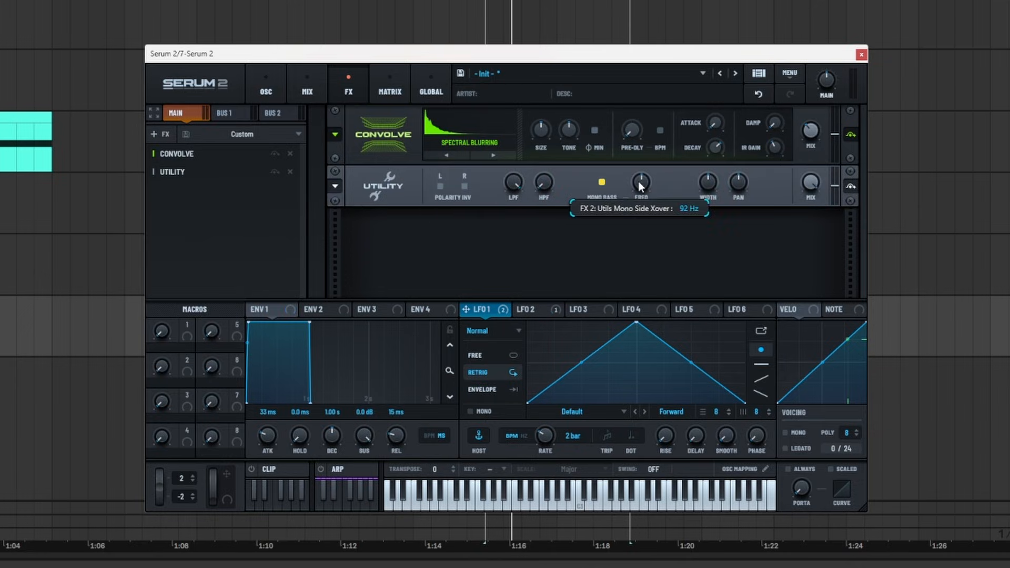
pyautogui.moveTo(639, 181); pyautogui.dragTo(647, 167)
pyautogui.press('space')
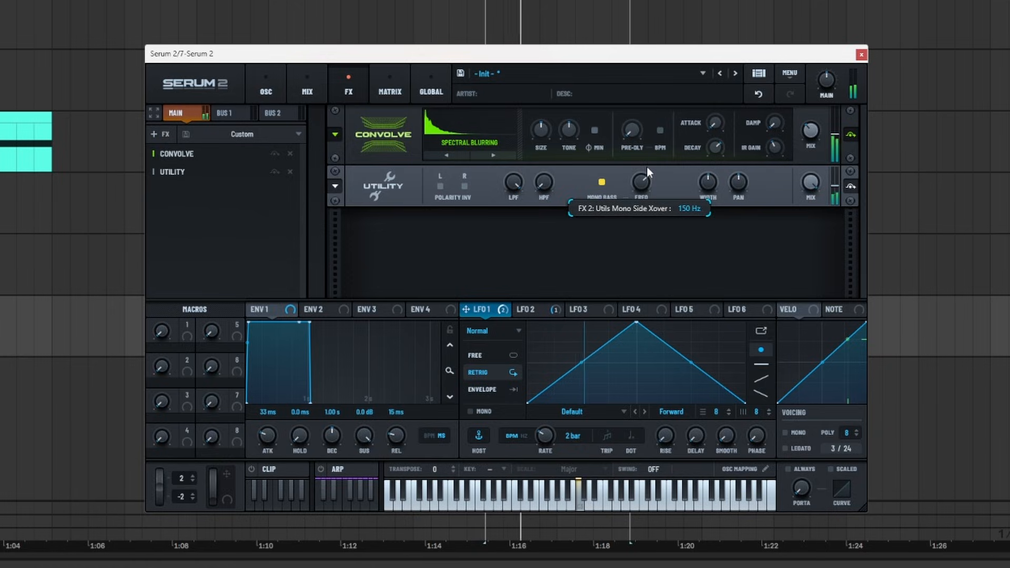
# - Change the Convolve impulse to Stylo Unbent, adjust its damping and set its decay to 1 s
pyautogui.click(494, 156)
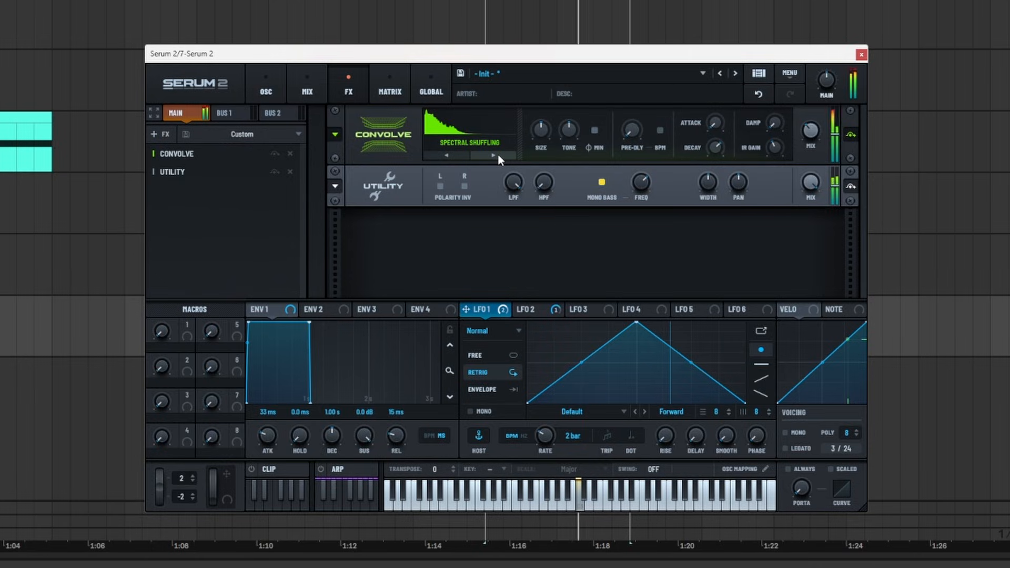
pyautogui.click(498, 155)
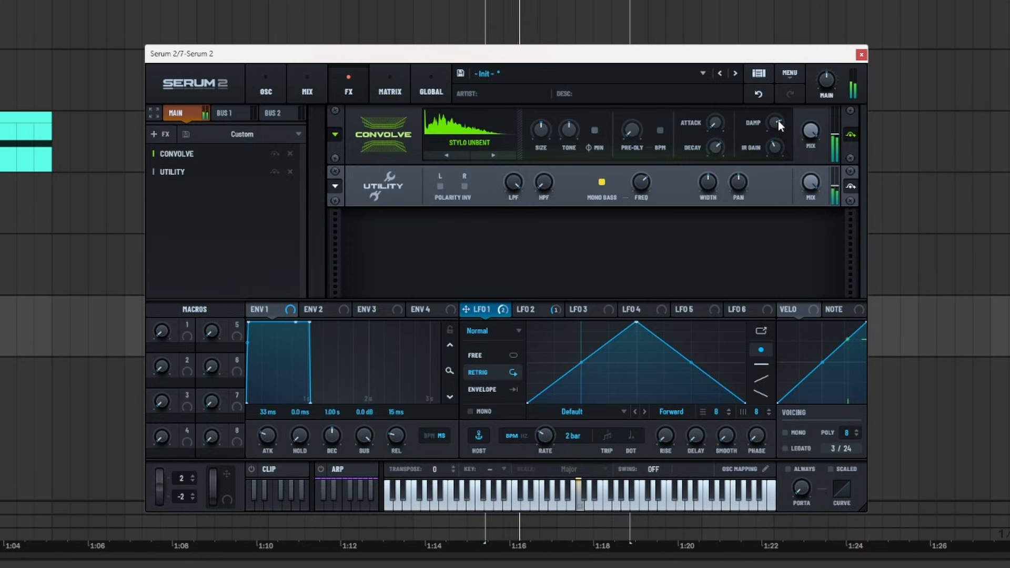
pyautogui.moveTo(778, 121); pyautogui.dragTo(710, 174)
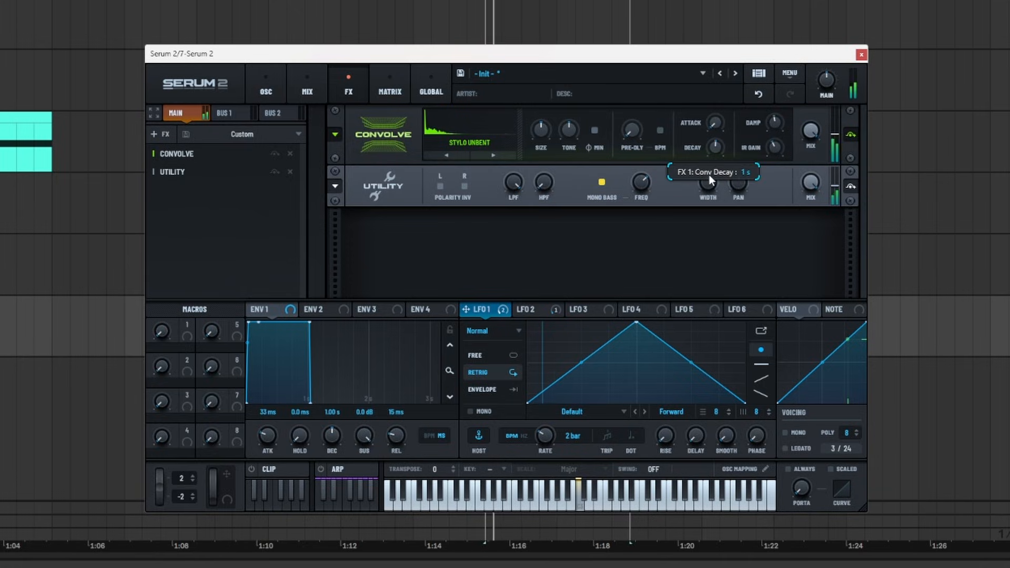
# - Try BPM sync on Convolve's pre-delay during playback
pyautogui.click(660, 136)
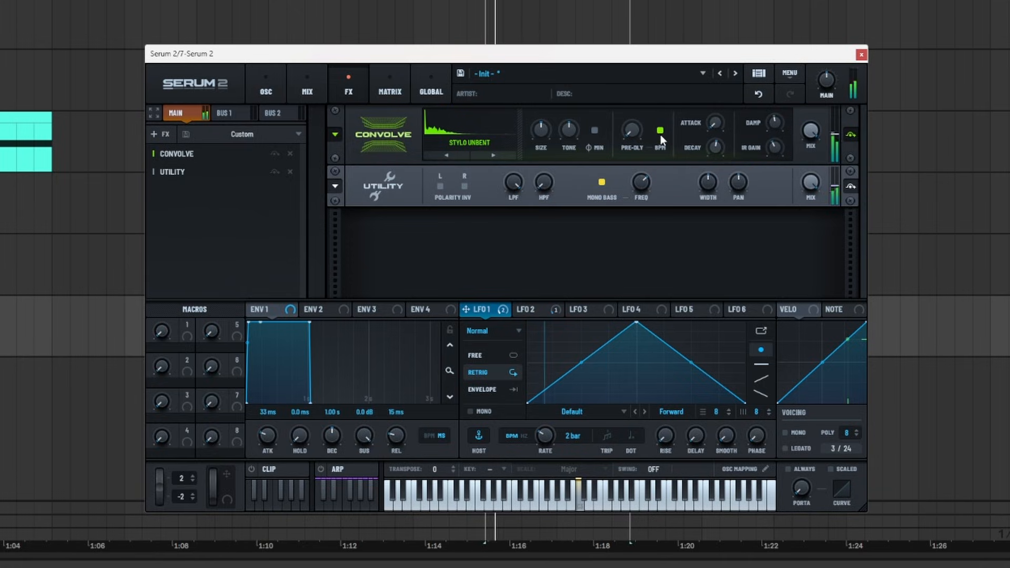
pyautogui.click(660, 134)
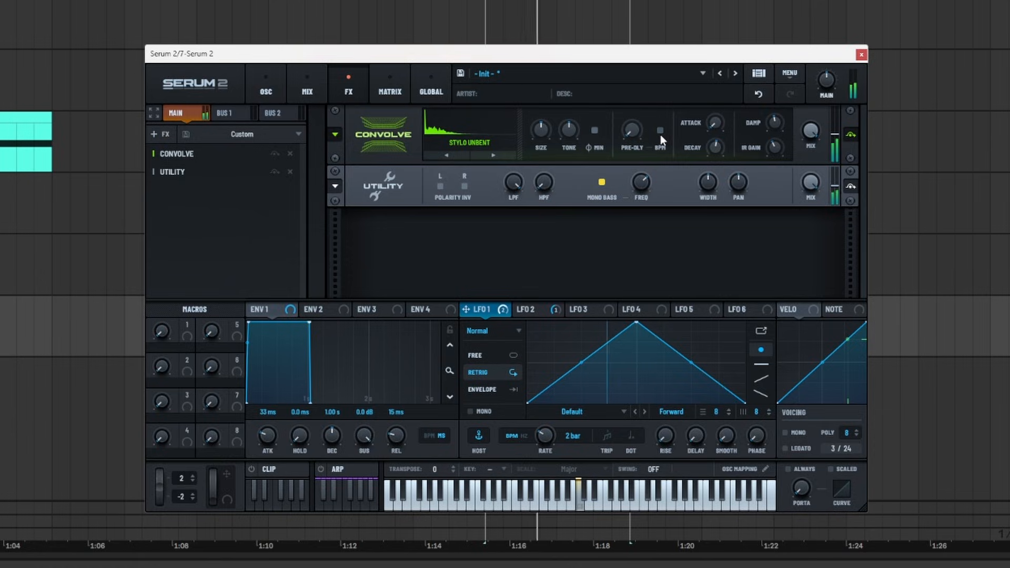
pyautogui.click(661, 134)
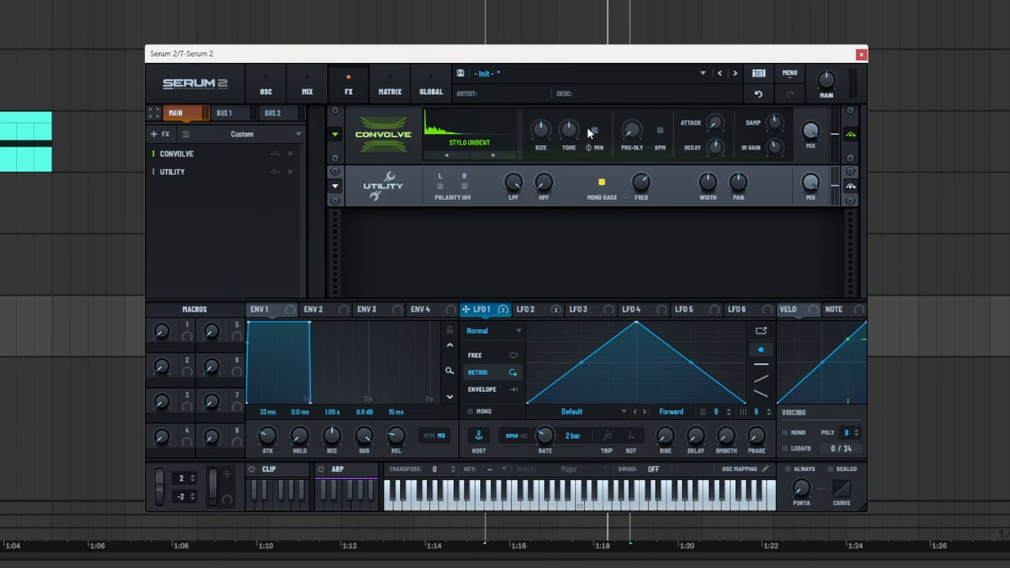
# - Try larger Convolve size values, including 264%, during playback
pyautogui.moveTo(579, 131); pyautogui.dragTo(549, 108)
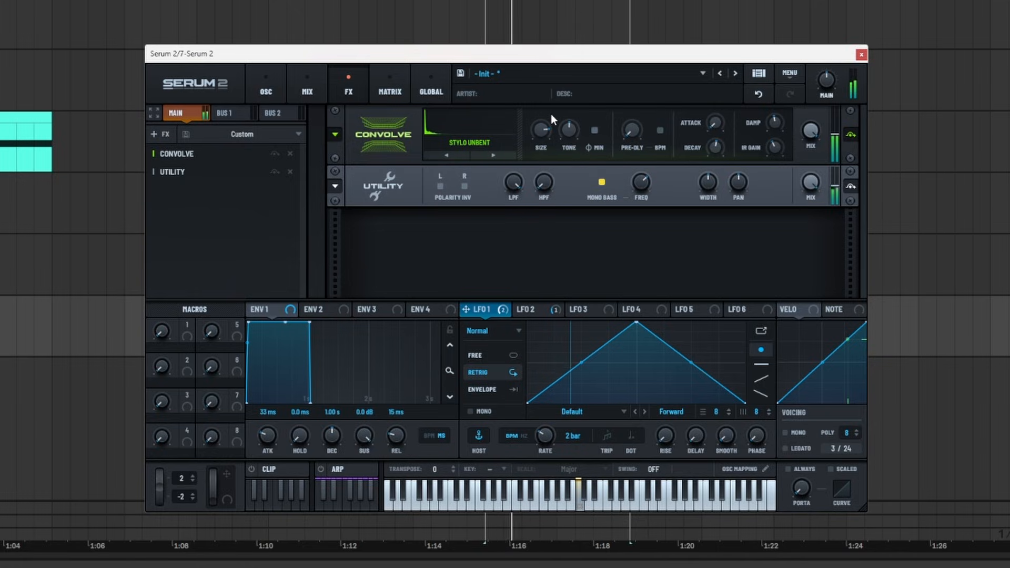
pyautogui.moveTo(541, 145)
pyautogui.mouseDown()
pyautogui.moveTo(537, 166)
pyautogui.moveTo(544, 148)
pyautogui.mouseUp()
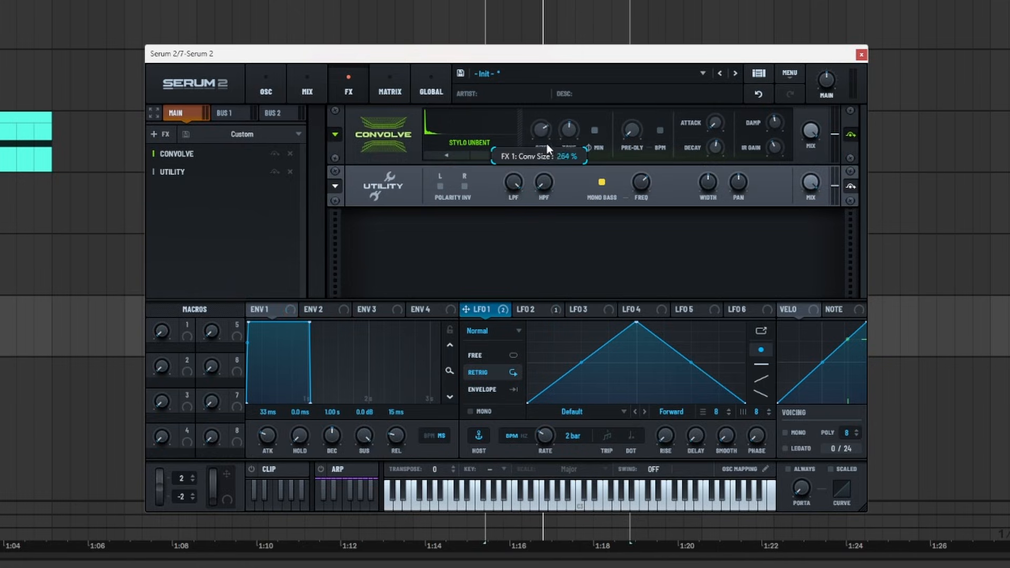
pyautogui.press('space')
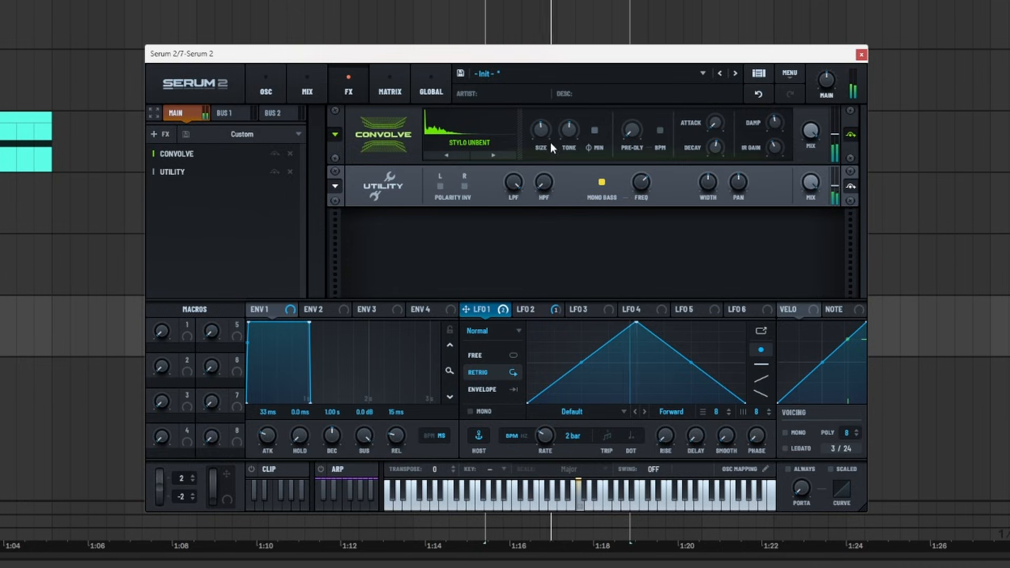
# - Set Convolve's wet mix to about 21% during playback
pyautogui.moveTo(815, 156)
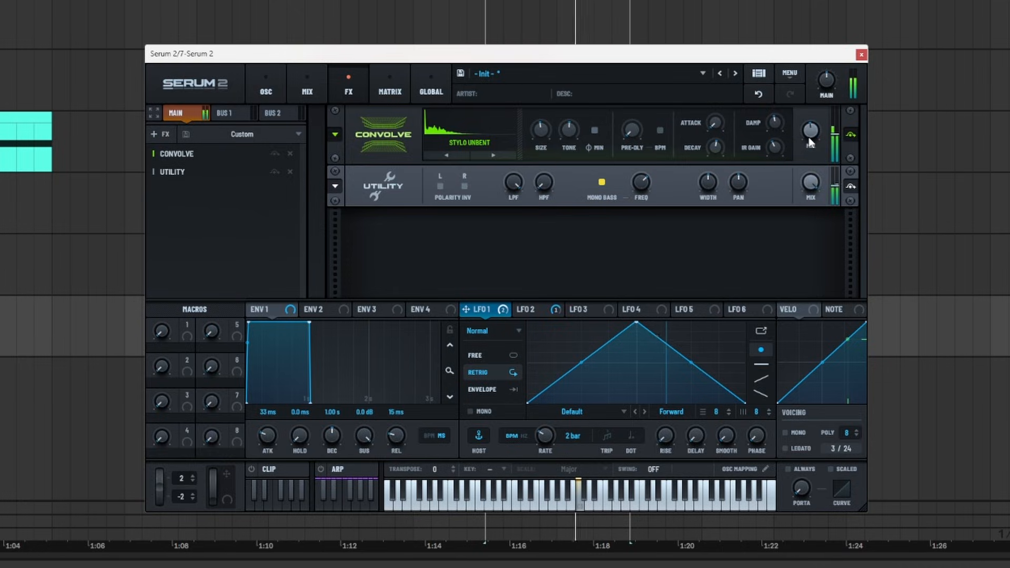
pyautogui.moveTo(809, 137)
pyautogui.mouseDown()
pyautogui.moveTo(811, 163)
pyautogui.moveTo(813, 150)
pyautogui.mouseUp()
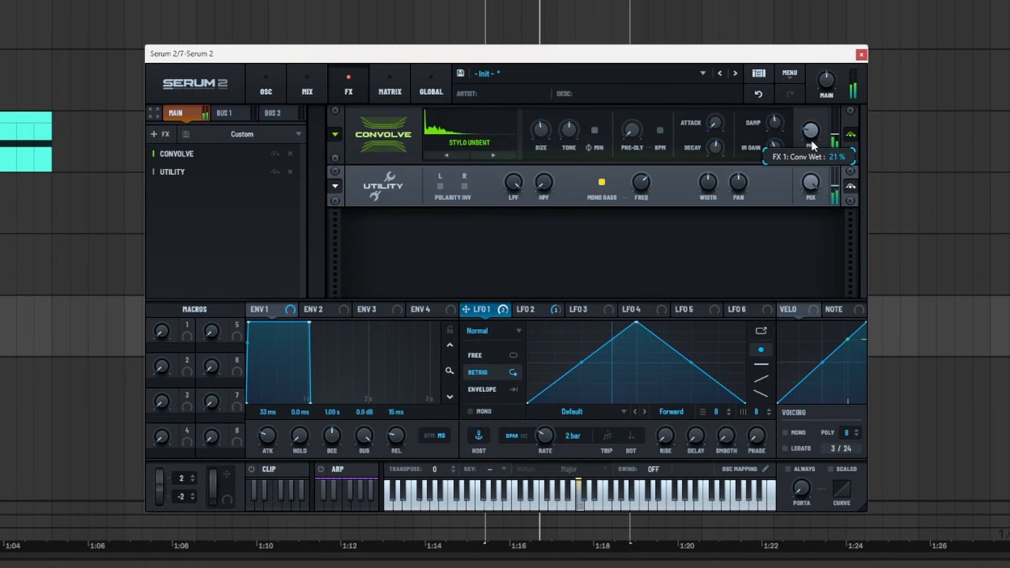
# - Switch oscillator A's spectral source to Vocal Ratio Sweep
pyautogui.click(280, 84)
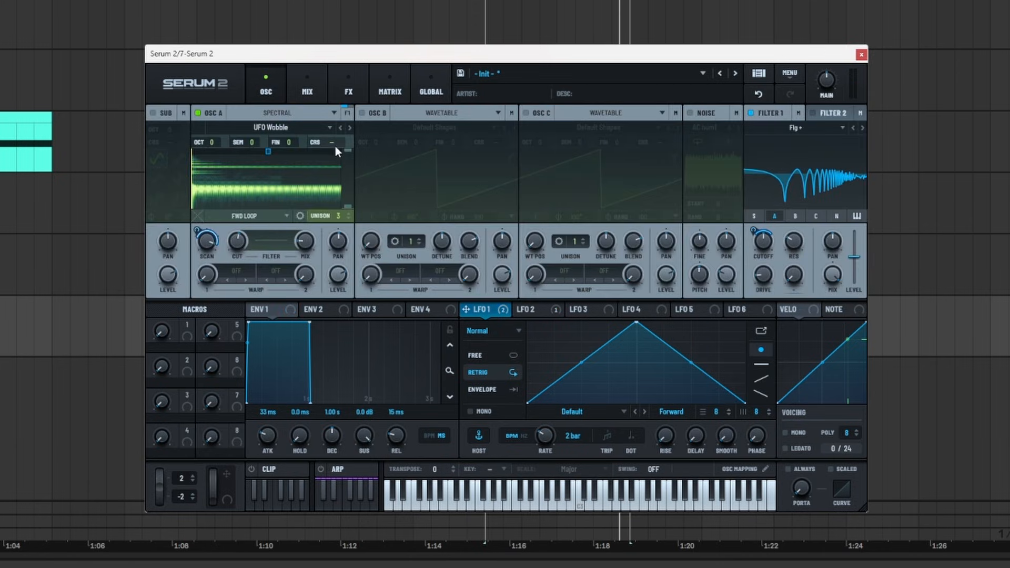
pyautogui.click(349, 128)
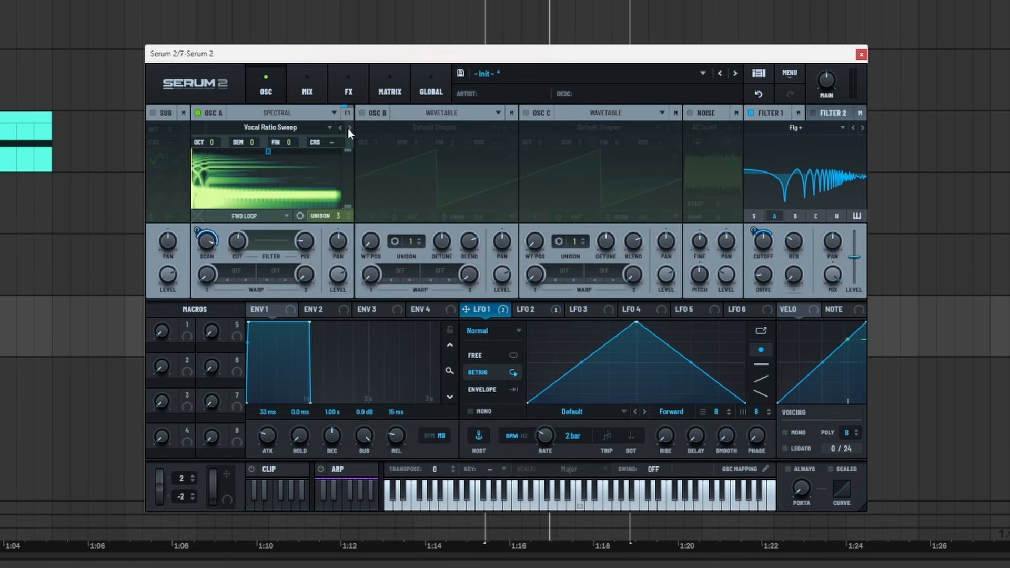
# - Audition Whoosh Breath, Alu Fingerstyle and Alu Slap as oscillator A's spectral source during playback
pyautogui.click(349, 129)
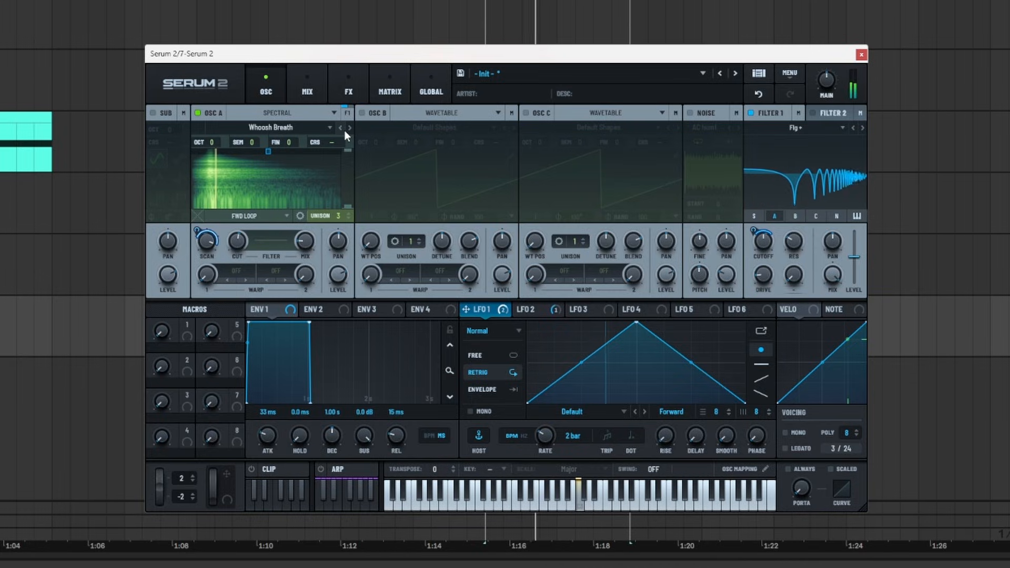
pyautogui.click(351, 127)
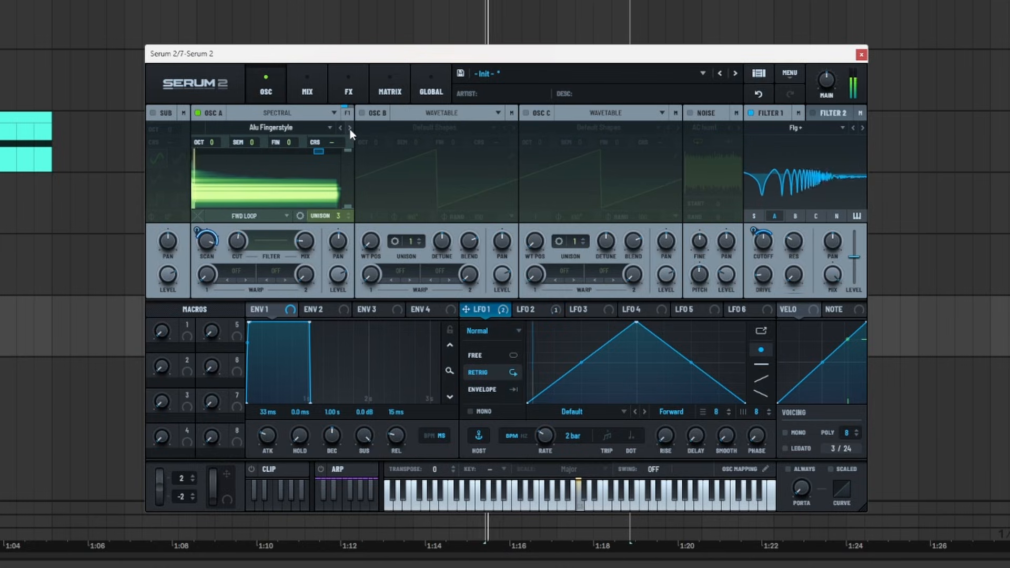
pyautogui.click(350, 129)
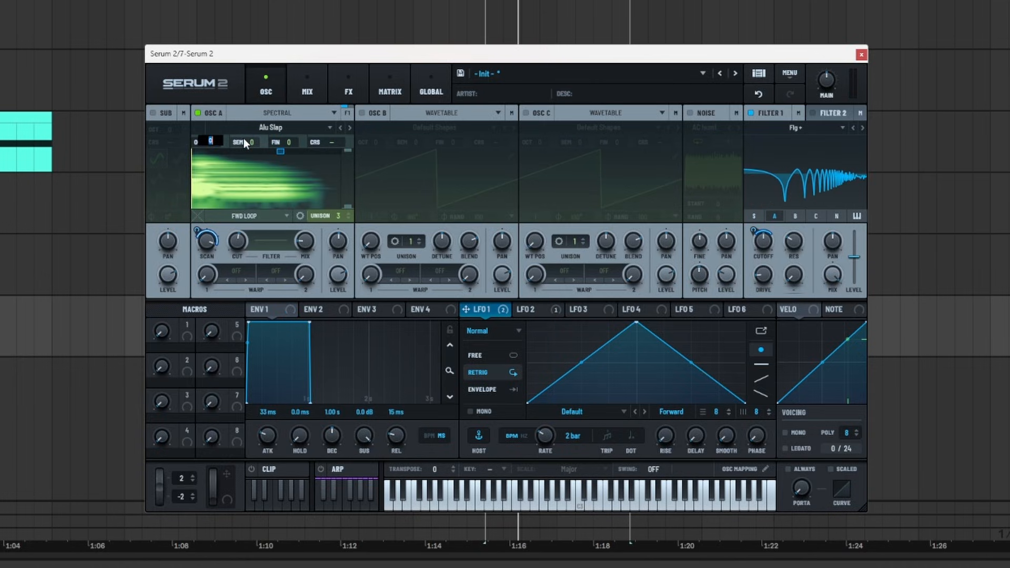
# - Try oscillator A's octave at -4, -2 and +1 during playback
pyautogui.write('-4')
pyautogui.press('Return')
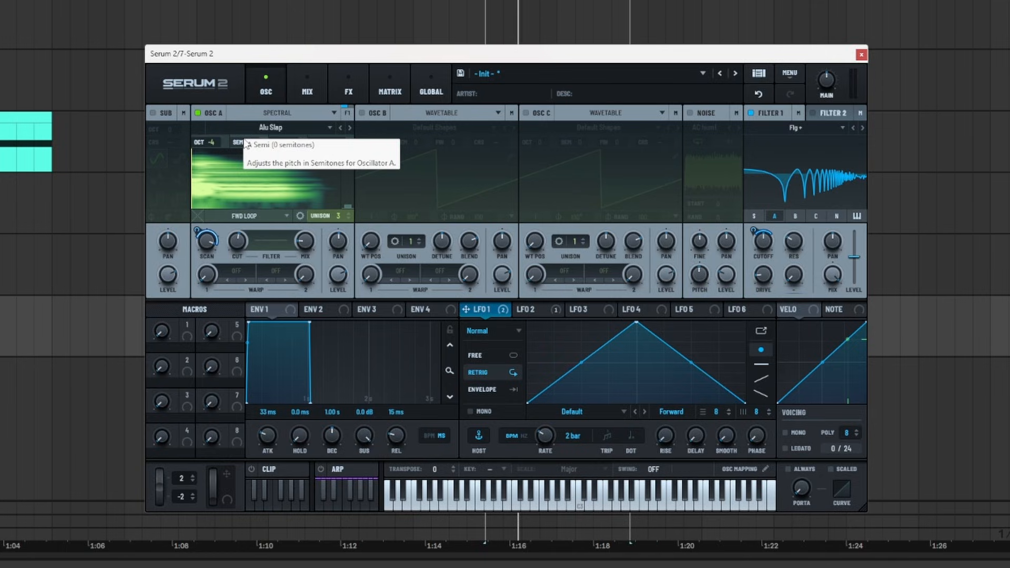
pyautogui.press('space')
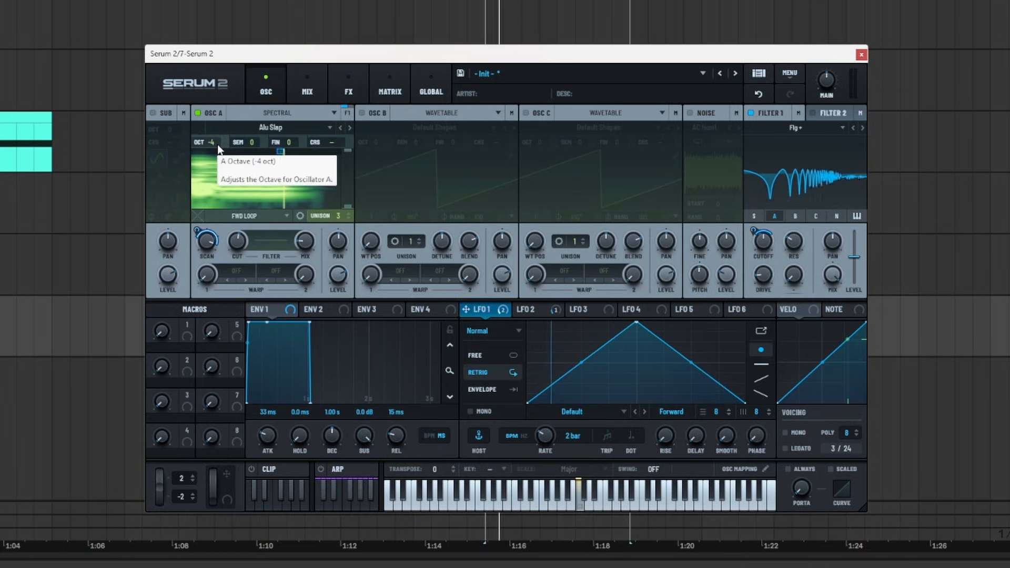
pyautogui.doubleClick(216, 144)
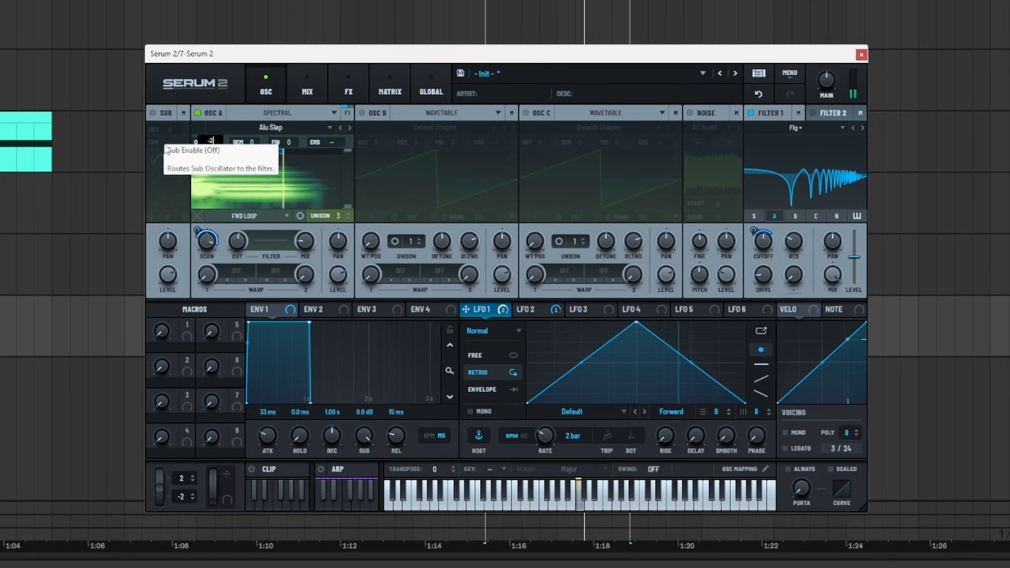
pyautogui.write('-2')
pyautogui.press('Return')
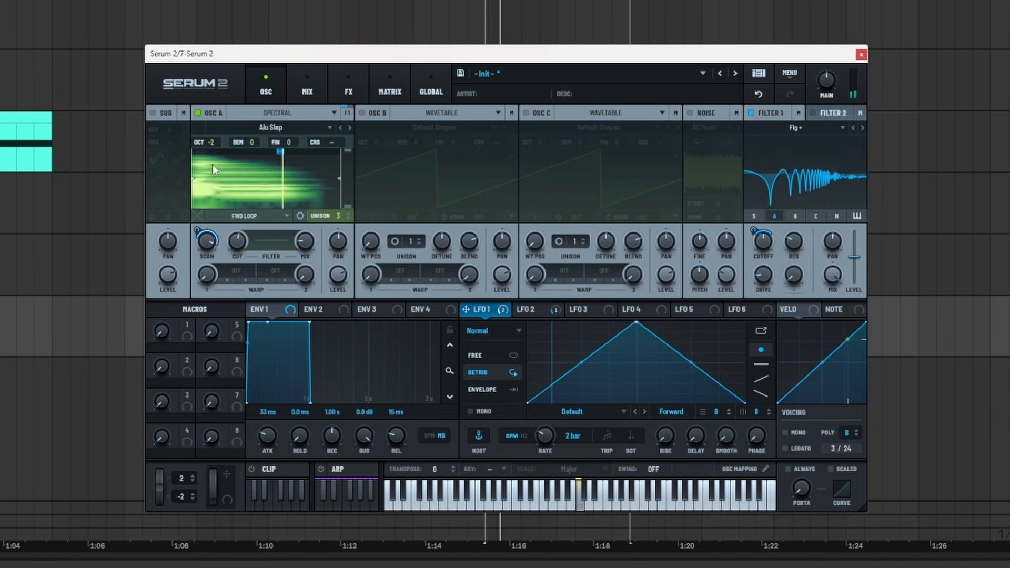
pyautogui.moveTo(217, 107); pyautogui.dragTo(219, 85)
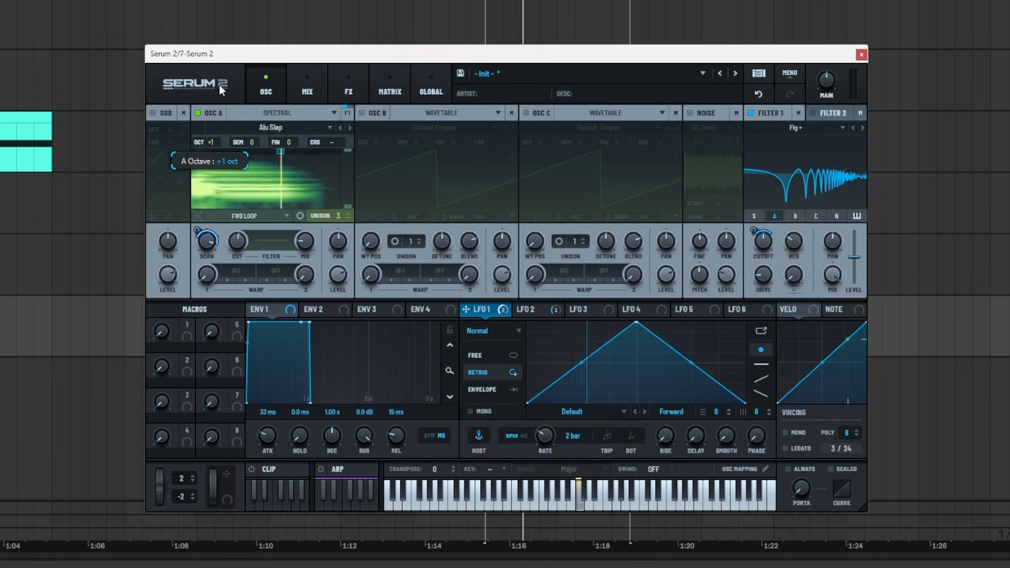
# - Audition Clean 808 and Dirty Babylon as oscillator A's spectral source and set its octave to 0
pyautogui.click(349, 130)
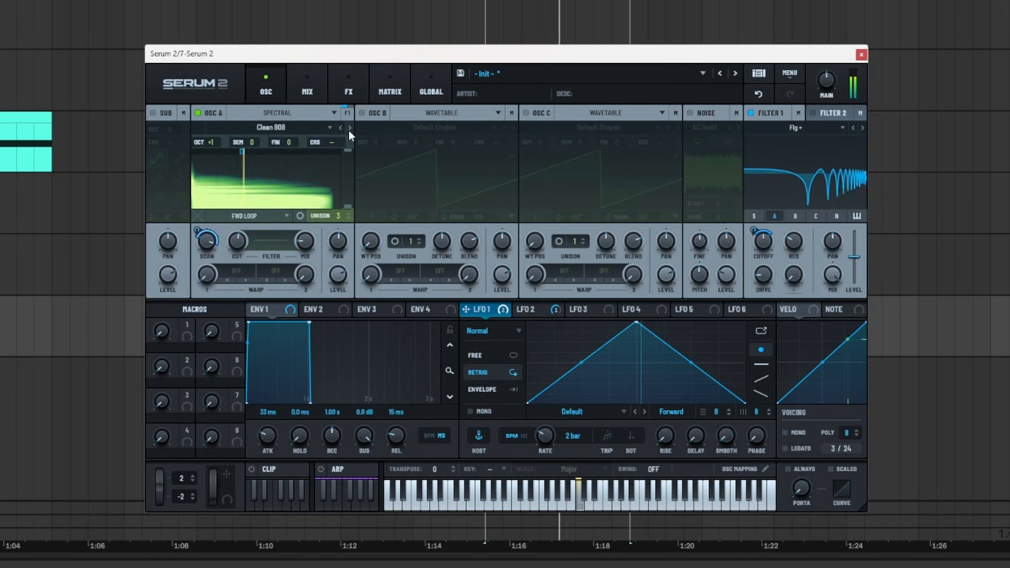
pyautogui.click(349, 131)
pyautogui.press('space')
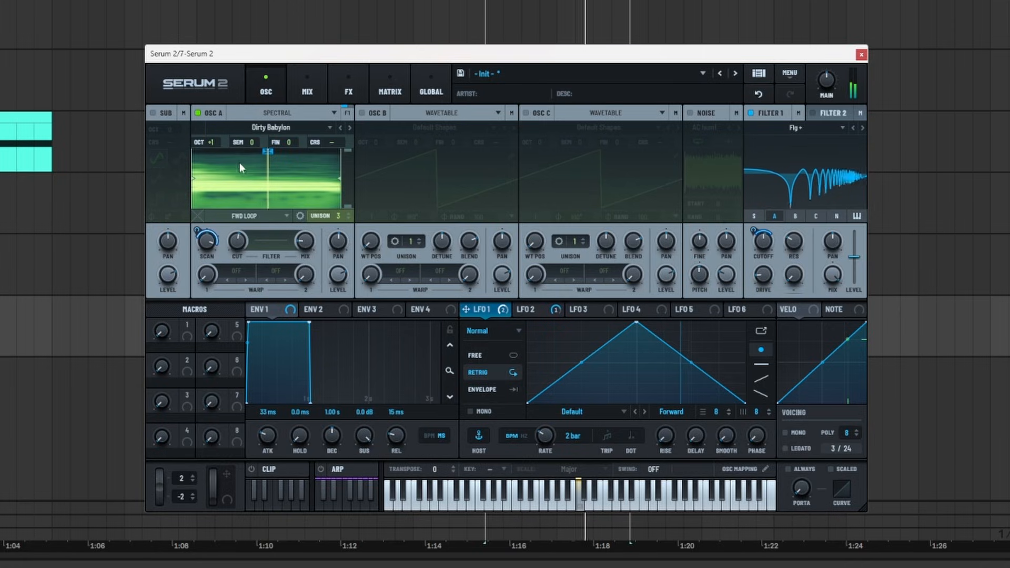
pyautogui.moveTo(218, 151)
pyautogui.moveTo(216, 149); pyautogui.dragTo(217, 159)
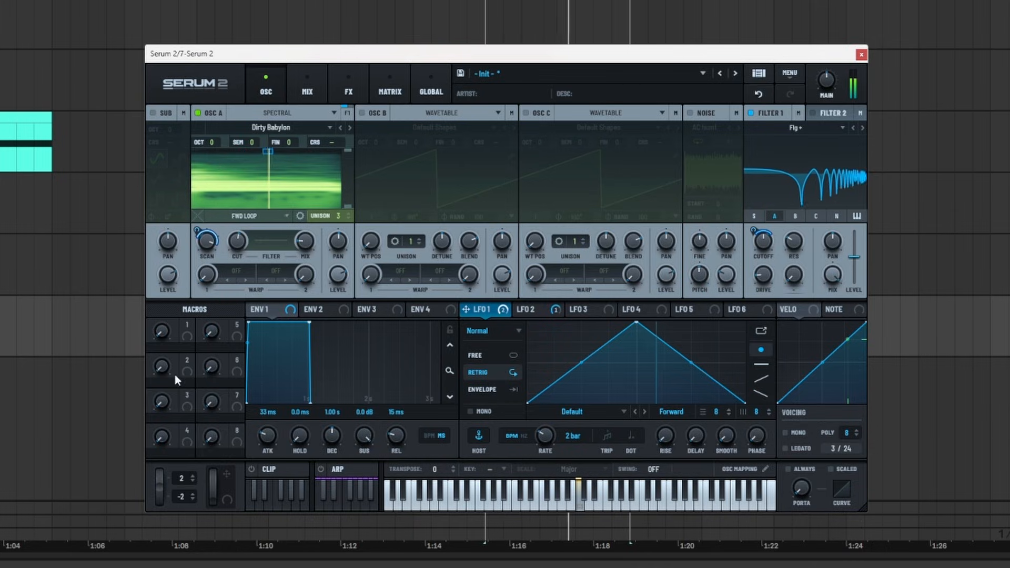
# - Switch oscillator A's spectral source to Impactii, try octave +1 and return the octave to 0
pyautogui.click(349, 134)
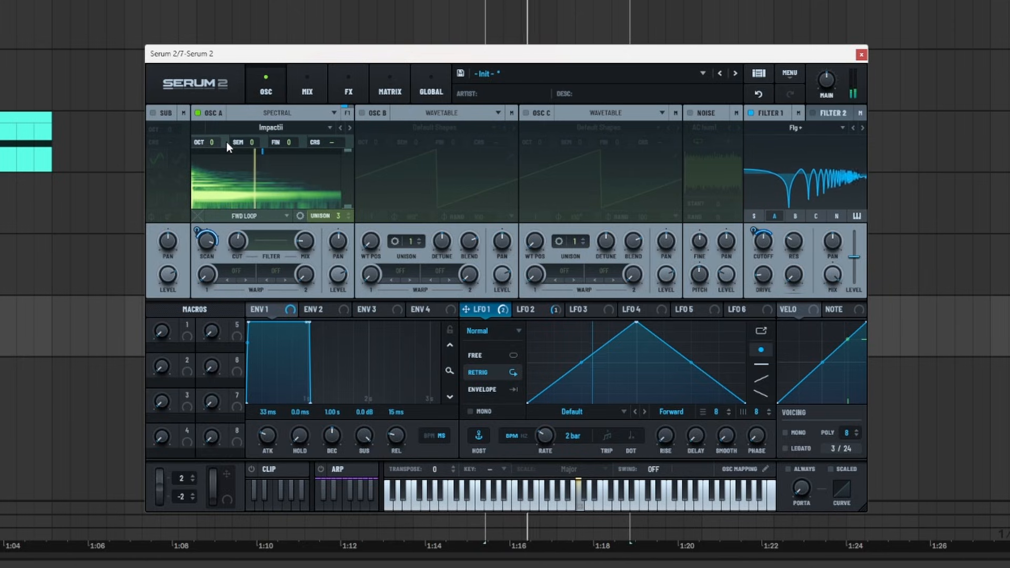
pyautogui.press('space')
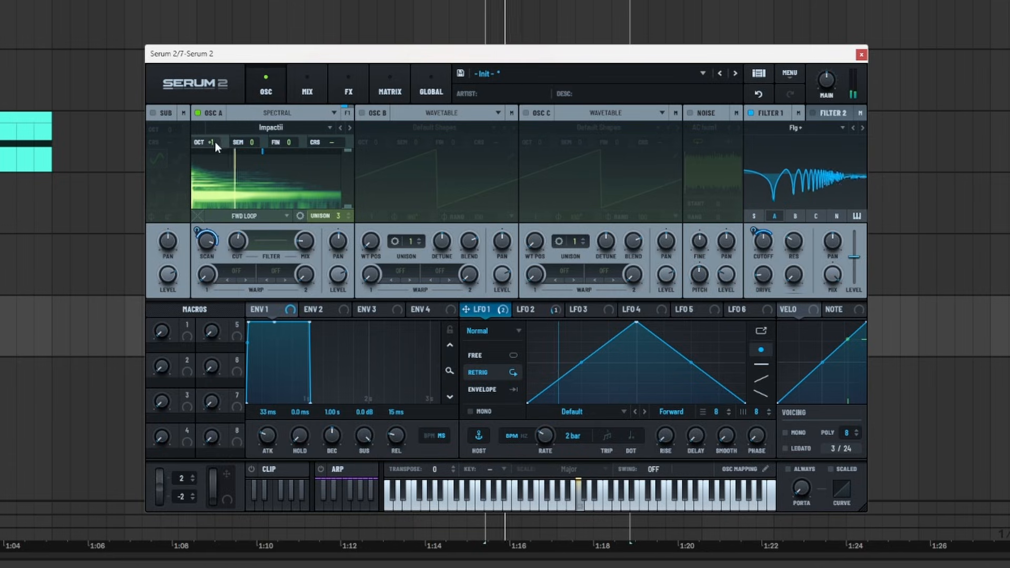
pyautogui.press('space')
pyautogui.moveTo(213, 141); pyautogui.dragTo(213, 163)
pyautogui.press('space')
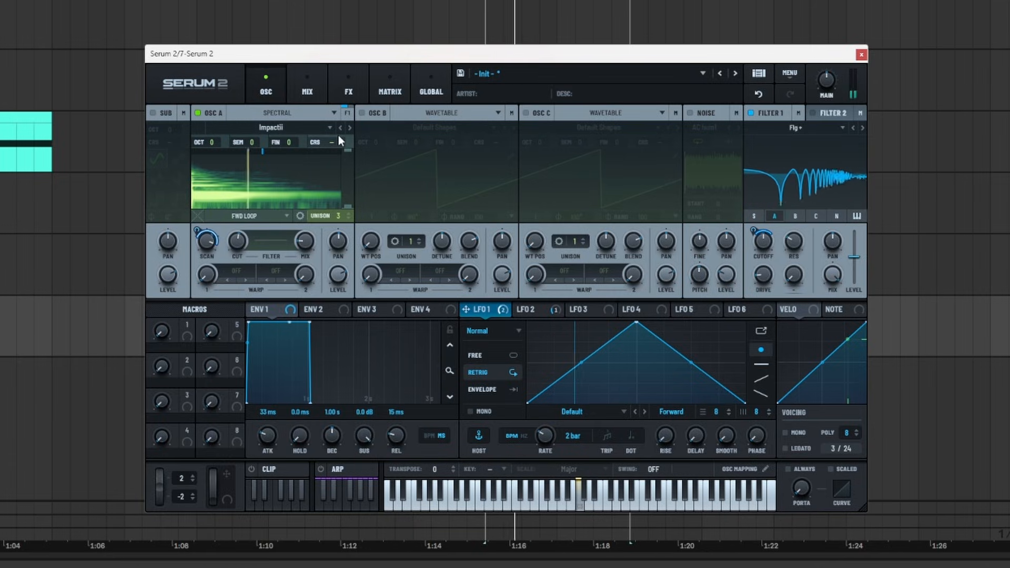
# - Enable oscillator B and set its type to Granular after trying Spectral
pyautogui.click(362, 113)
pyautogui.click(440, 113)
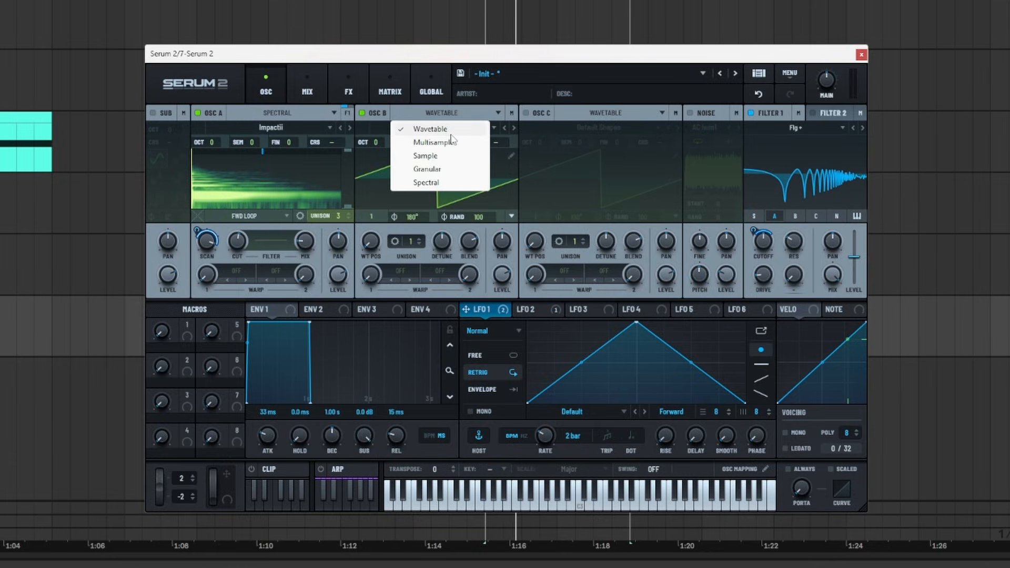
pyautogui.click(449, 182)
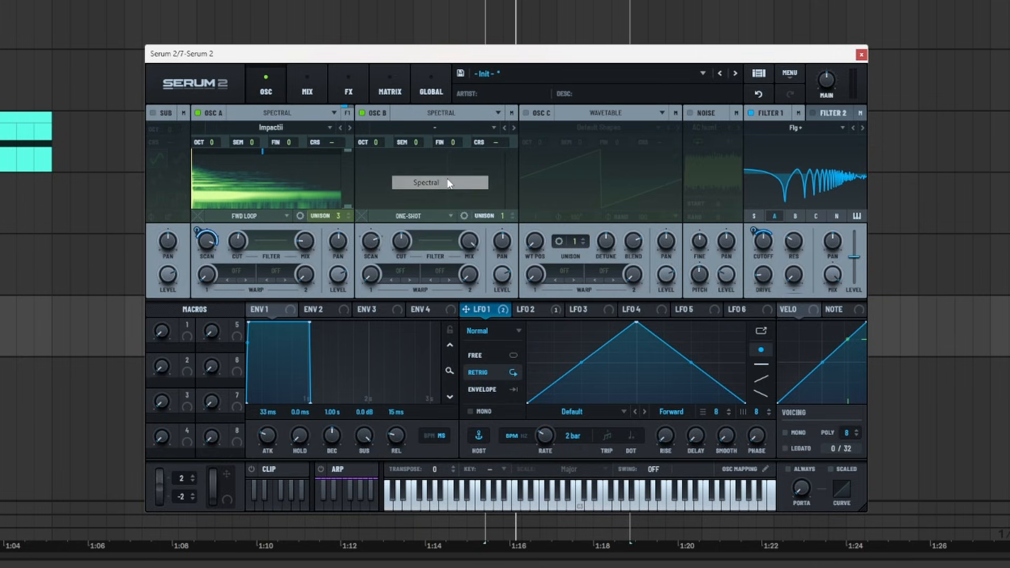
pyautogui.click(439, 131)
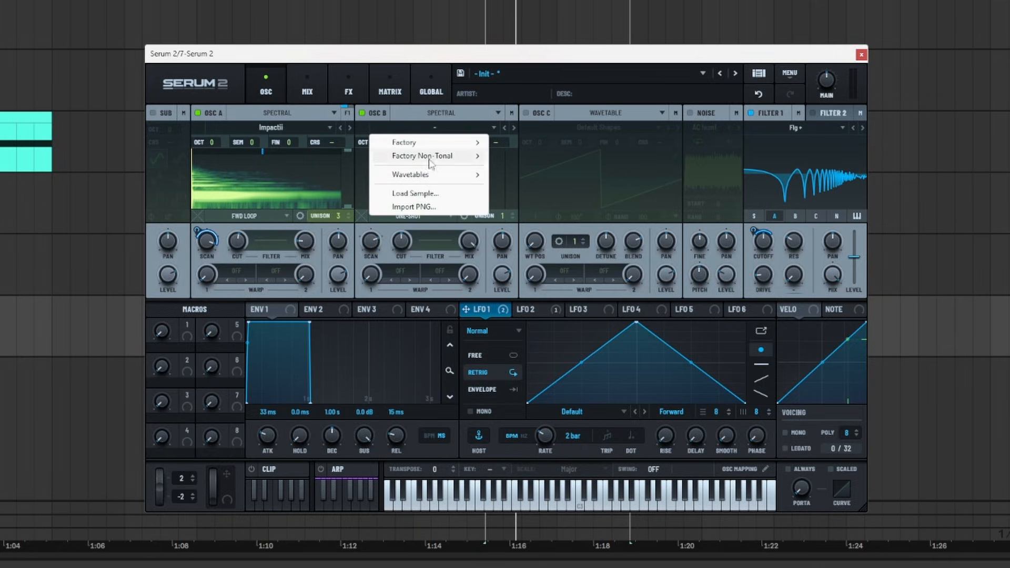
pyautogui.click(442, 114)
pyautogui.click(429, 168)
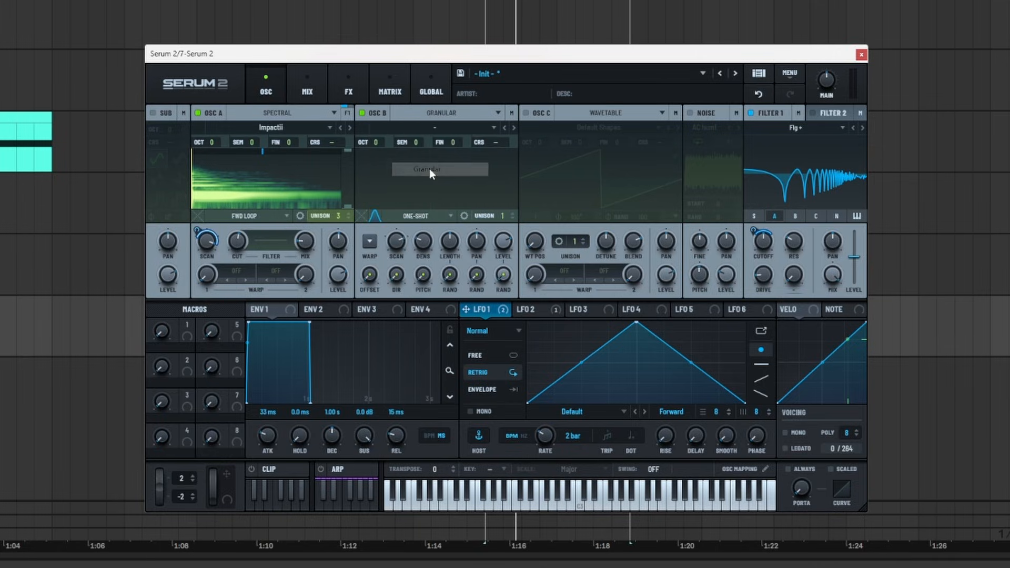
# - Load the 80 Tambo perc loop from the Factory Non-Tonal samples into oscillator B
pyautogui.click(435, 132)
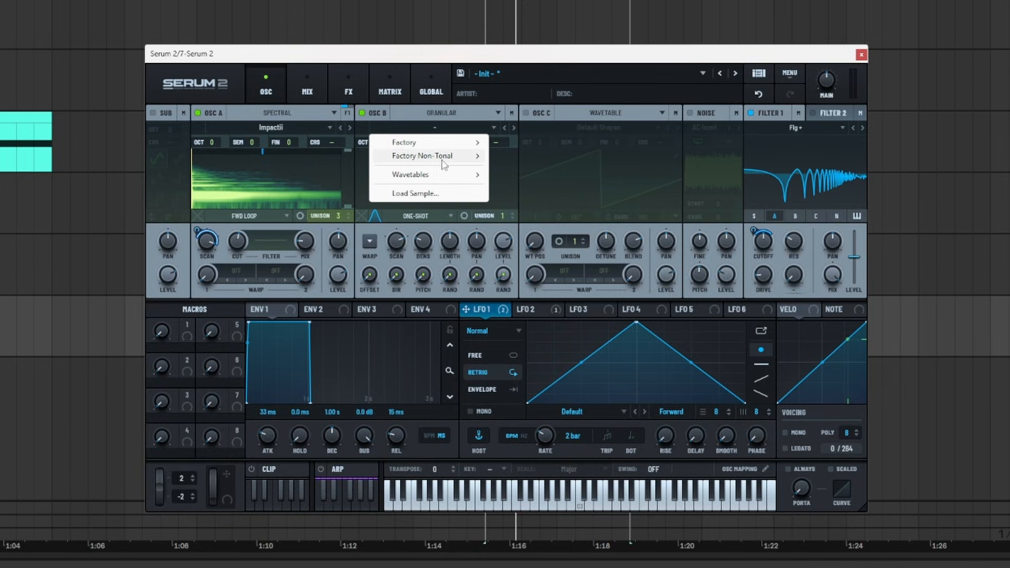
pyautogui.moveTo(444, 158)
pyautogui.moveTo(524, 157)
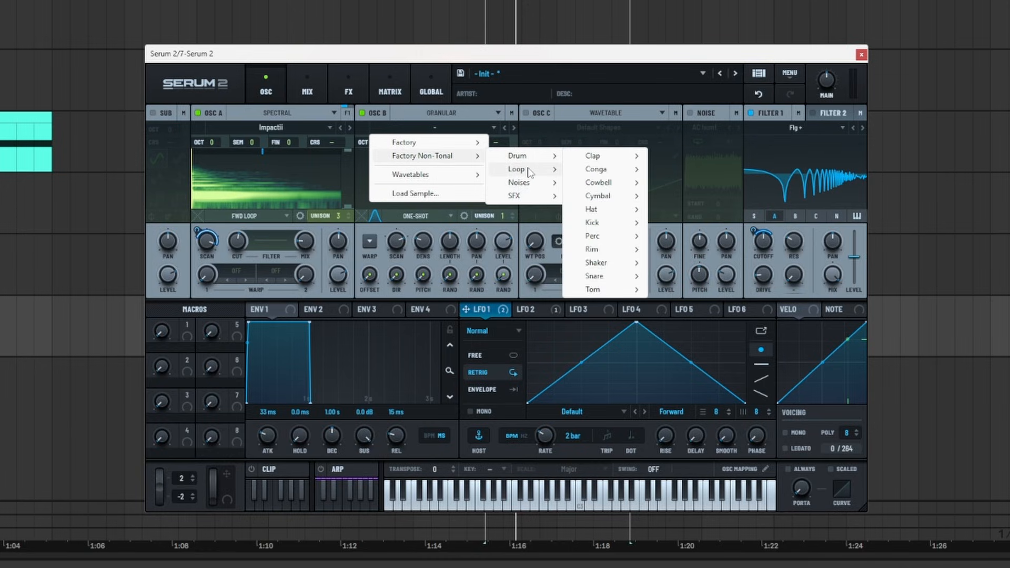
pyautogui.moveTo(621, 182)
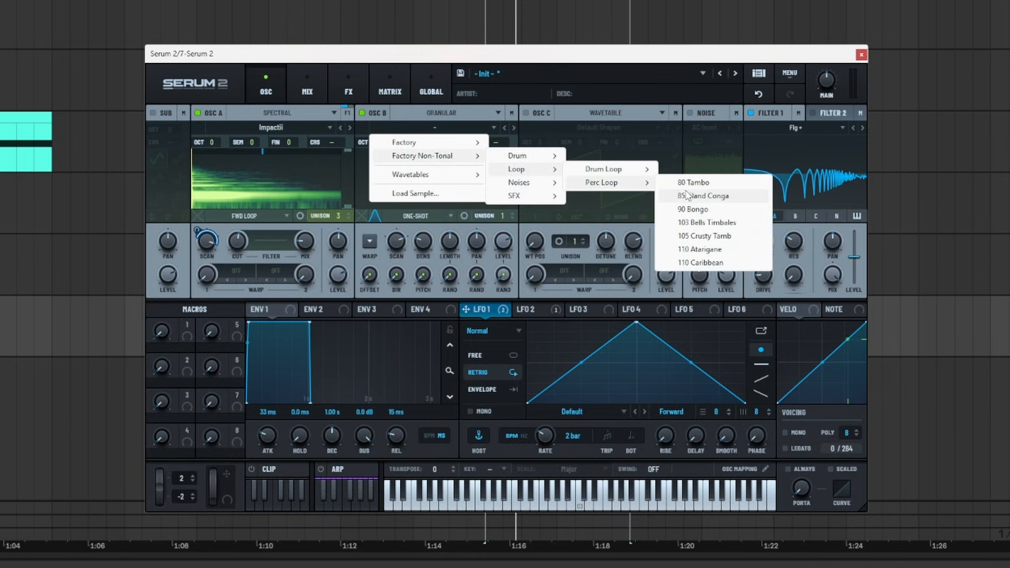
pyautogui.click(694, 182)
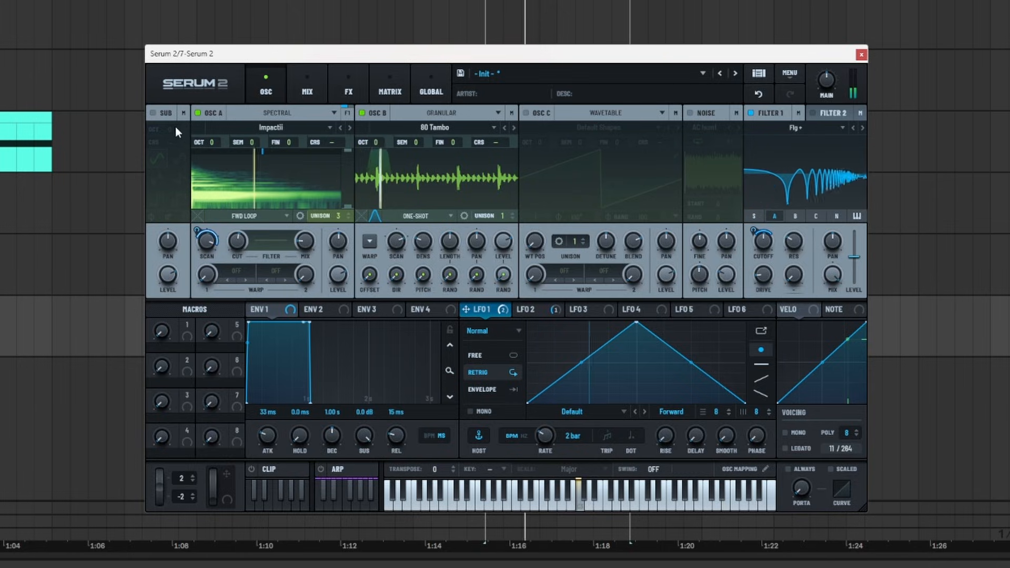
# - Turn off oscillator A and switch oscillator B's sample to 90 Bongo
pyautogui.click(198, 112)
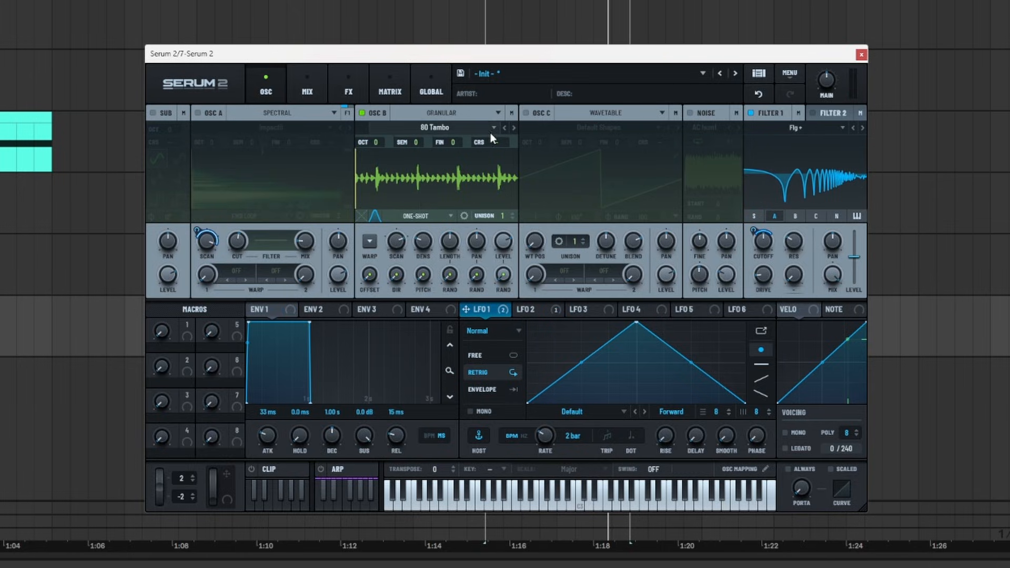
pyautogui.click(513, 129)
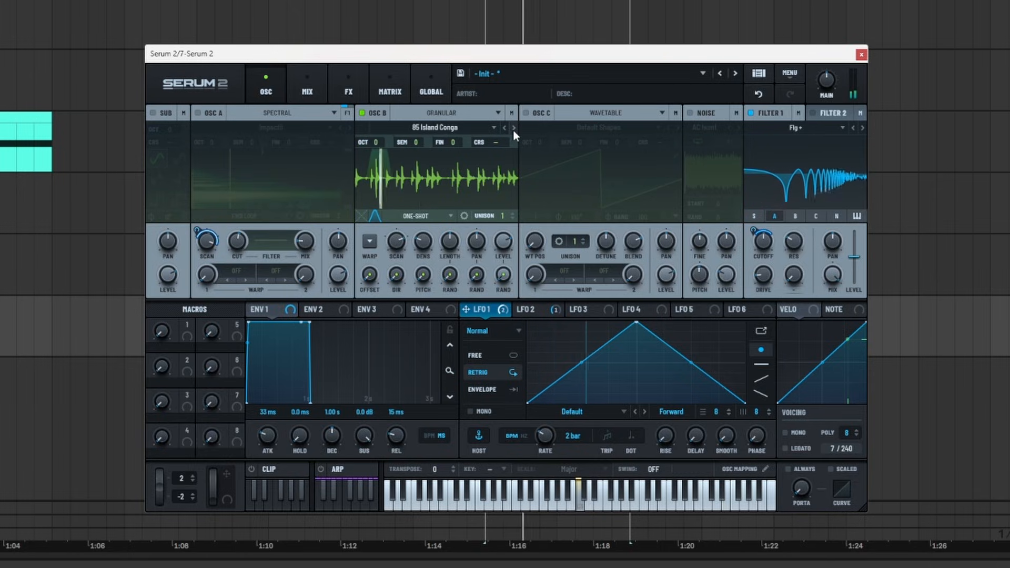
pyautogui.click(513, 130)
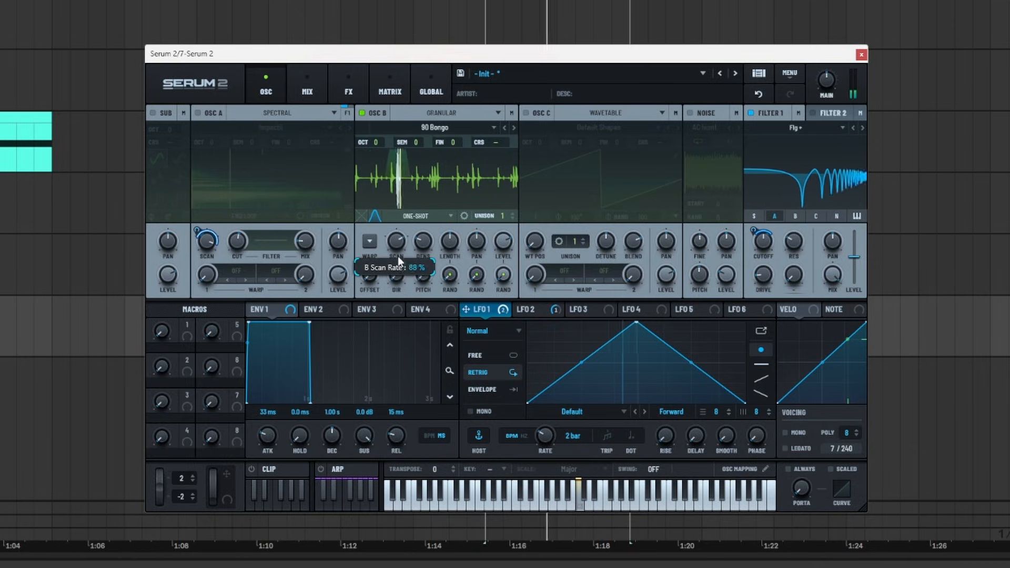
# - Set oscillator B's scan rate to about -146% and raise its grain density and length
pyautogui.moveTo(398, 257); pyautogui.dragTo(405, 343)
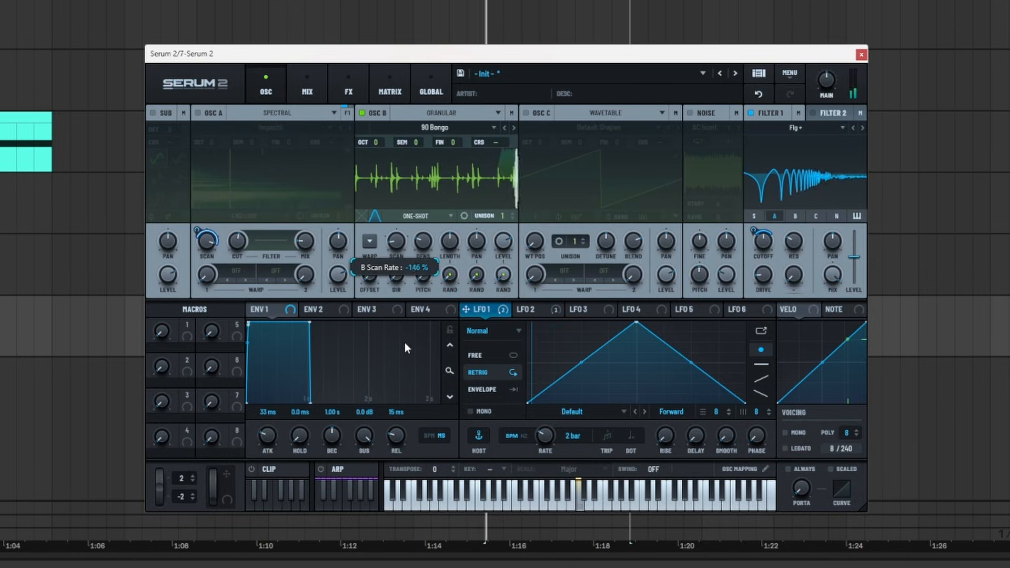
pyautogui.moveTo(424, 242); pyautogui.dragTo(447, 166)
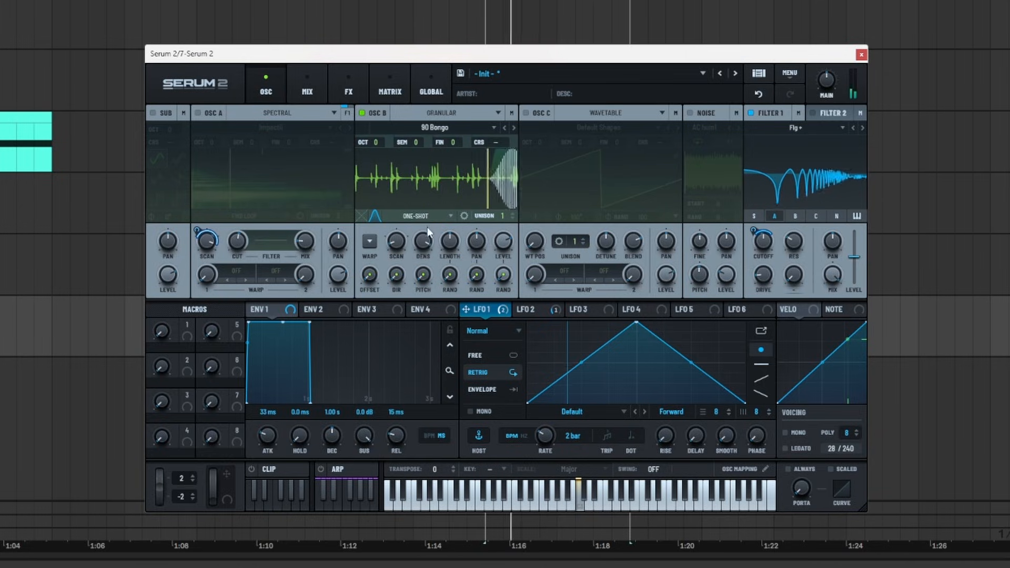
pyautogui.moveTo(450, 241); pyautogui.dragTo(474, 207)
# - Turn oscillator A back on, try oscillator B at octave -1 and return it to 0
pyautogui.click(198, 113)
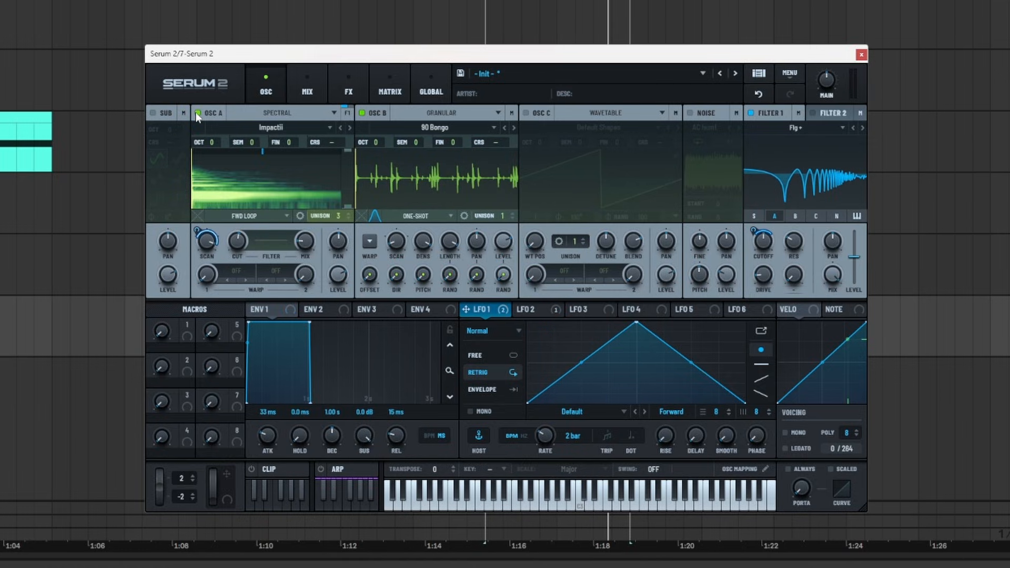
pyautogui.press('space')
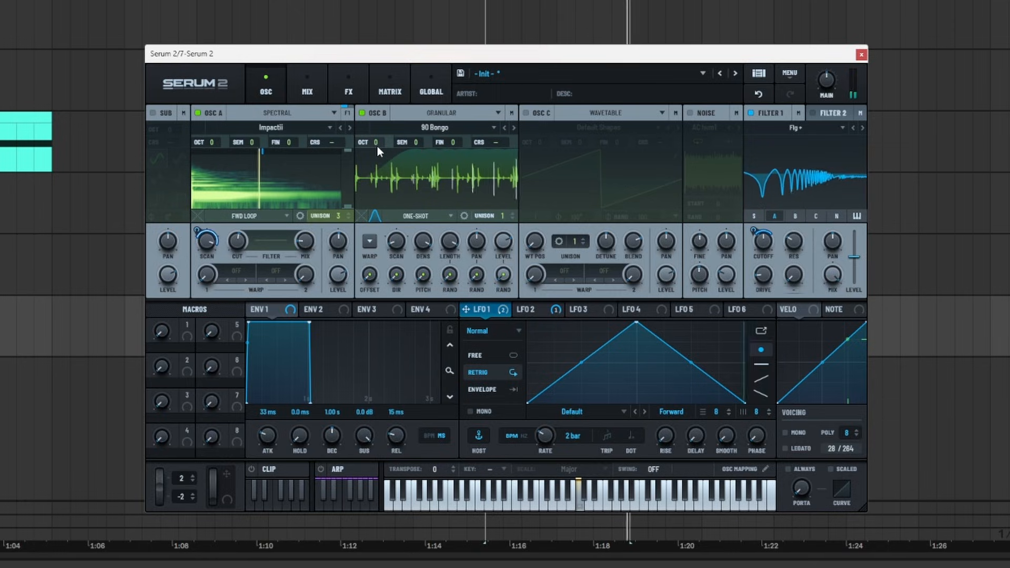
pyautogui.moveTo(377, 147); pyautogui.dragTo(377, 181)
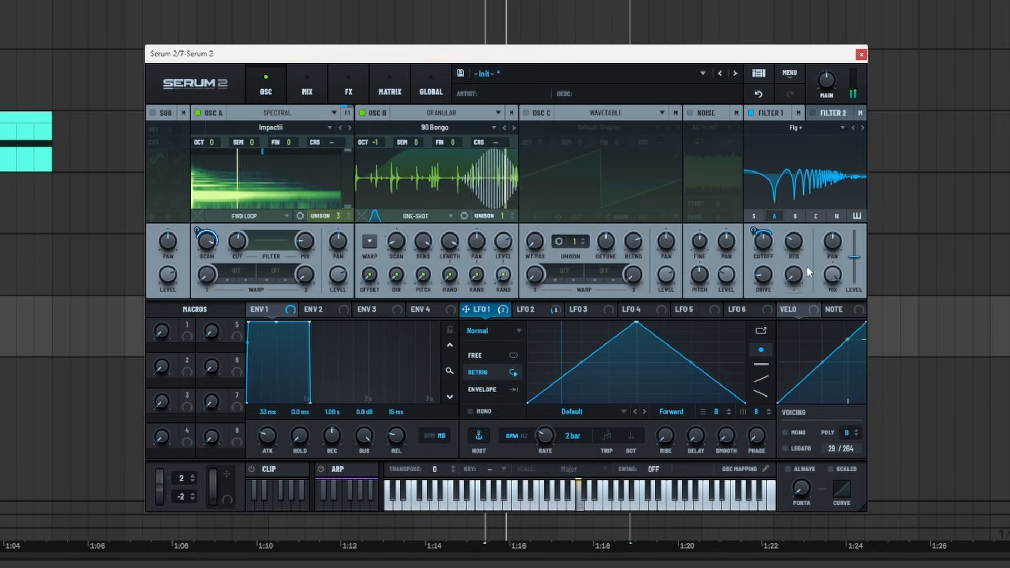
pyautogui.moveTo(373, 141); pyautogui.dragTo(390, 106)
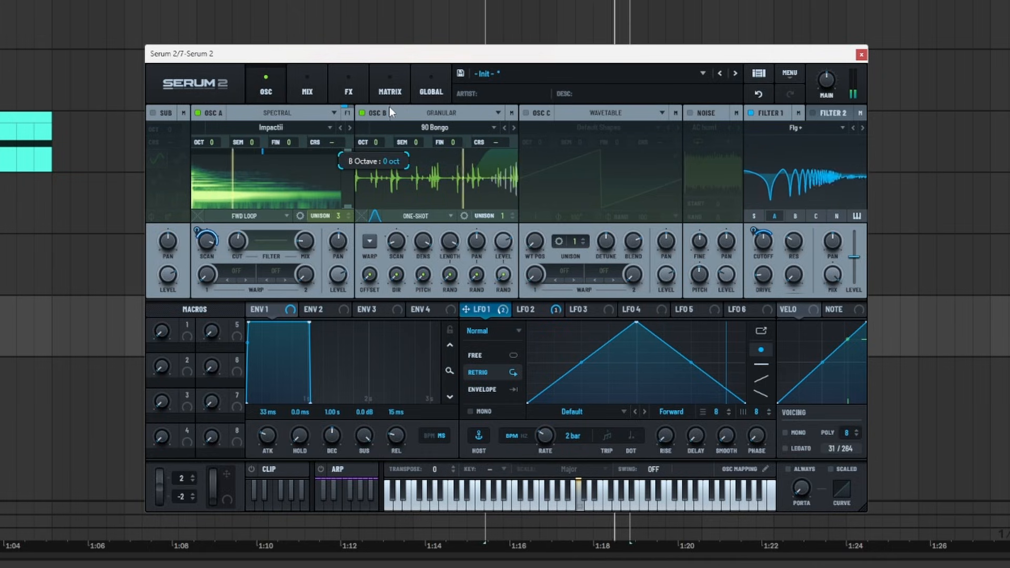
# - Show oscillator B's warp controls and set oscillator A's first warp mode to FM (B)
pyautogui.click(371, 245)
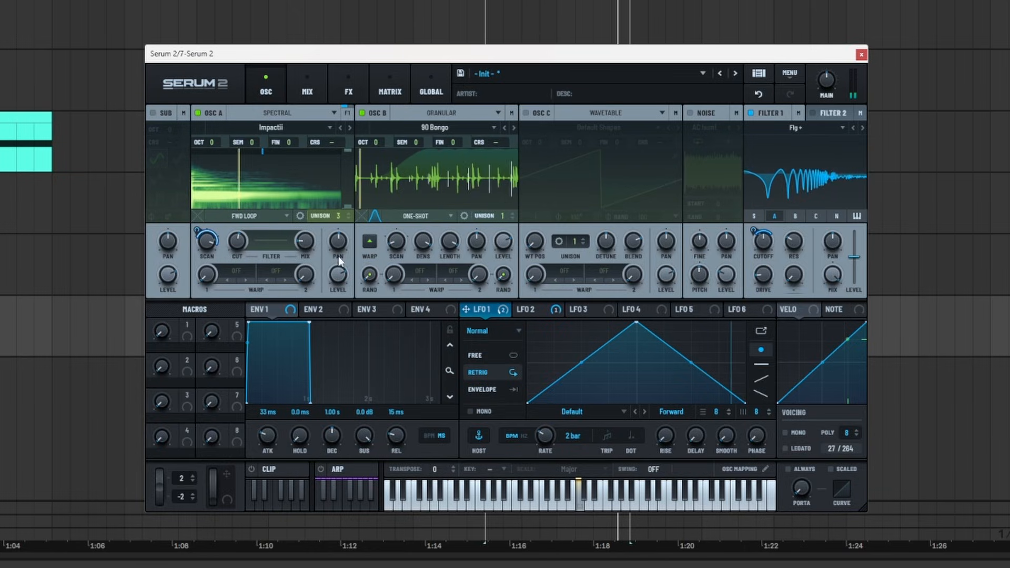
pyautogui.click(228, 279)
pyautogui.click(229, 278)
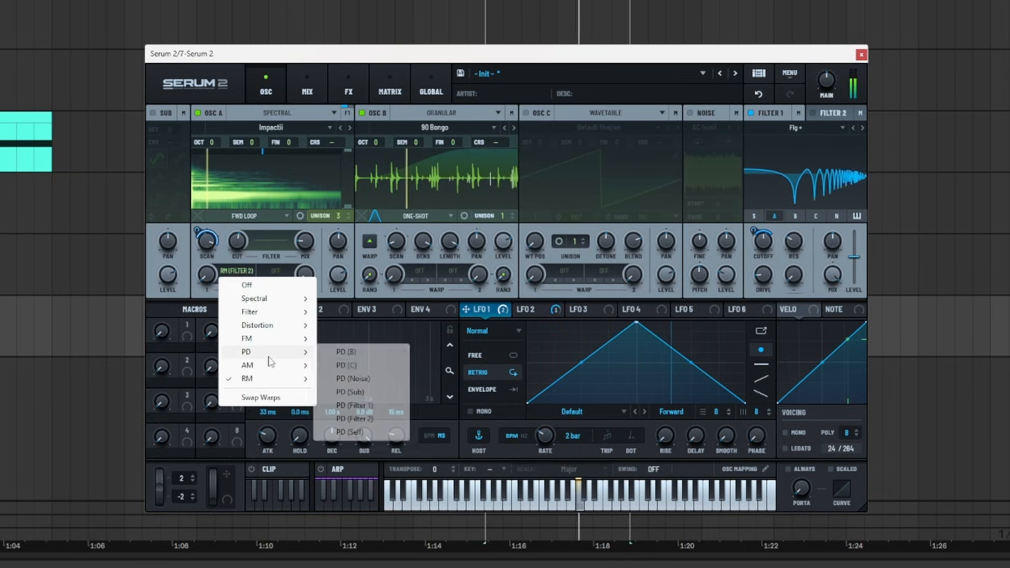
pyautogui.moveTo(284, 339)
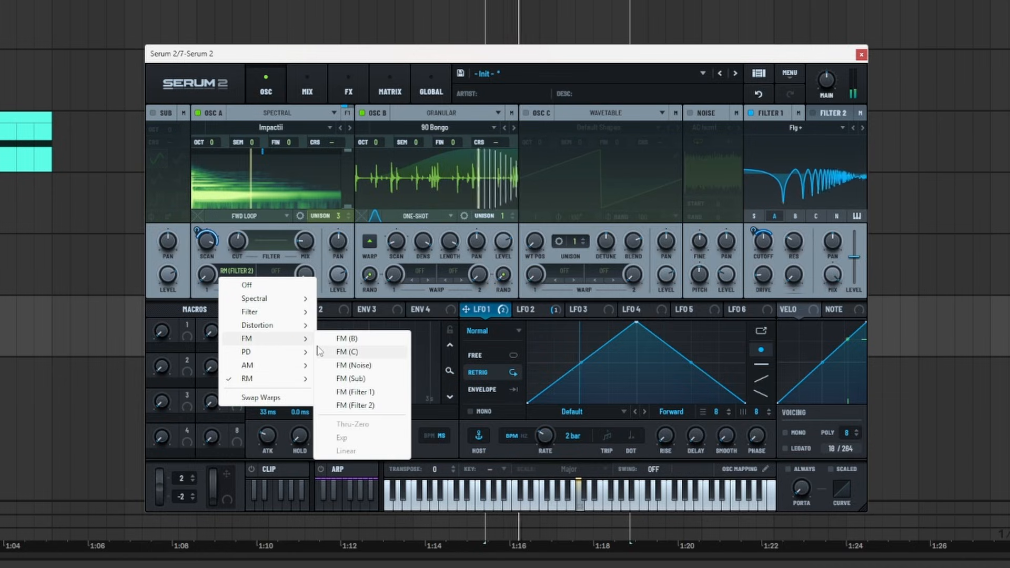
pyautogui.click(327, 339)
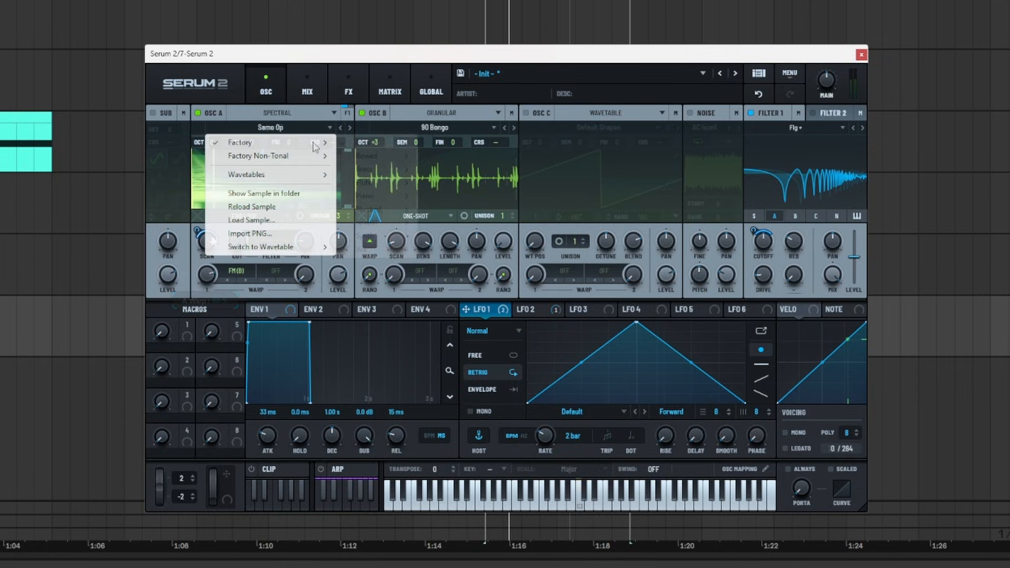
# - Load the factory spatial sample Ambience 130 Galactic Loop into oscillator A and set its octave to 0
pyautogui.moveTo(314, 144)
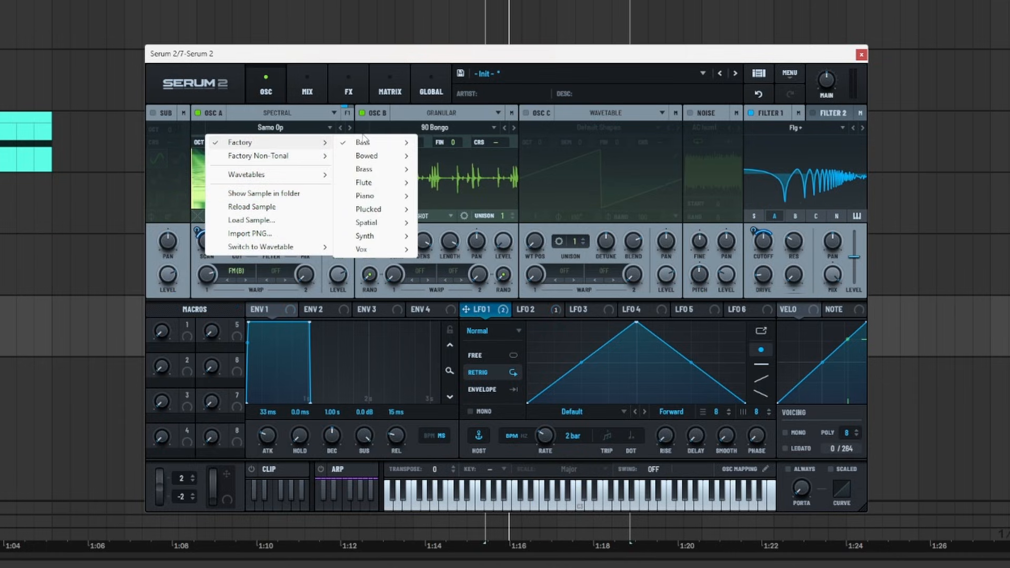
pyautogui.moveTo(371, 138)
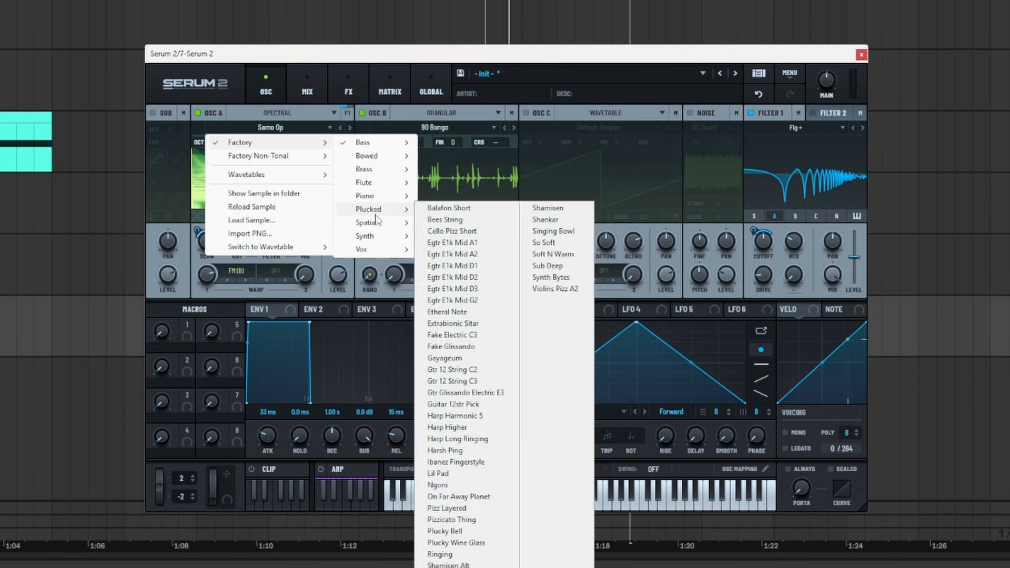
pyautogui.moveTo(382, 223)
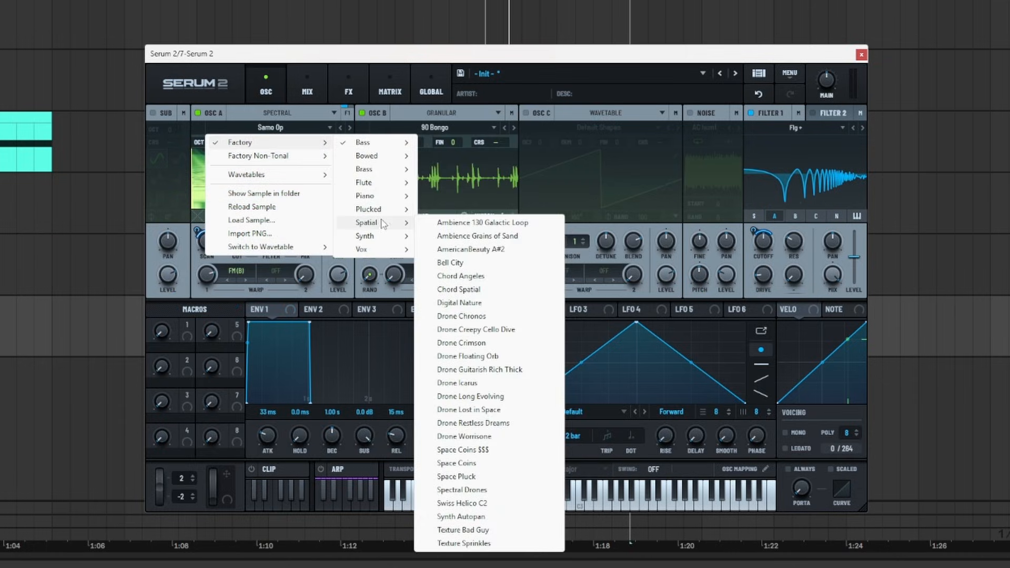
pyautogui.click(439, 223)
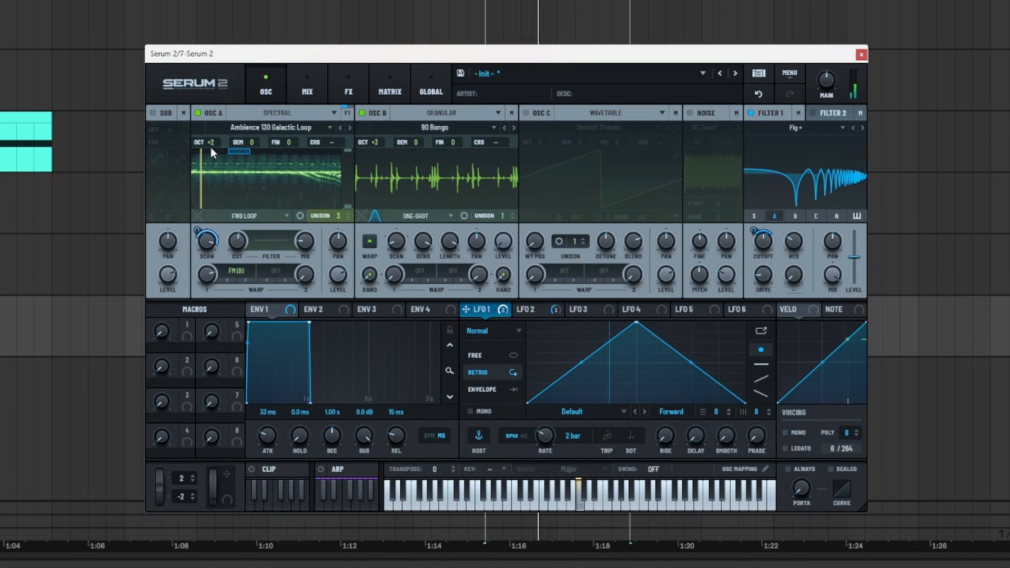
pyautogui.moveTo(213, 166); pyautogui.dragTo(211, 181)
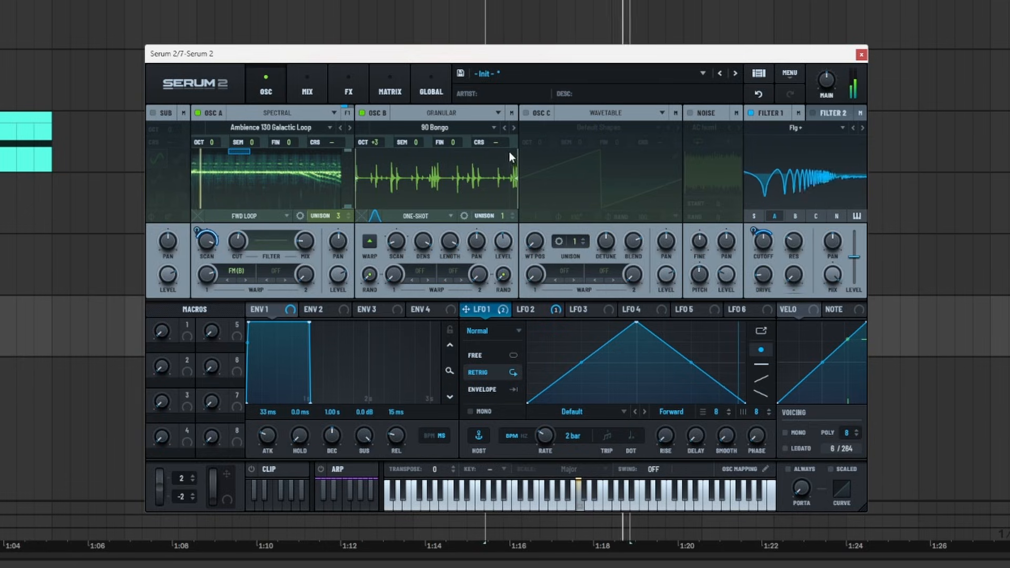
# - Switch oscillator B's sample to 103 Bells Timbales and route the oscillator to the filter
pyautogui.click(513, 127)
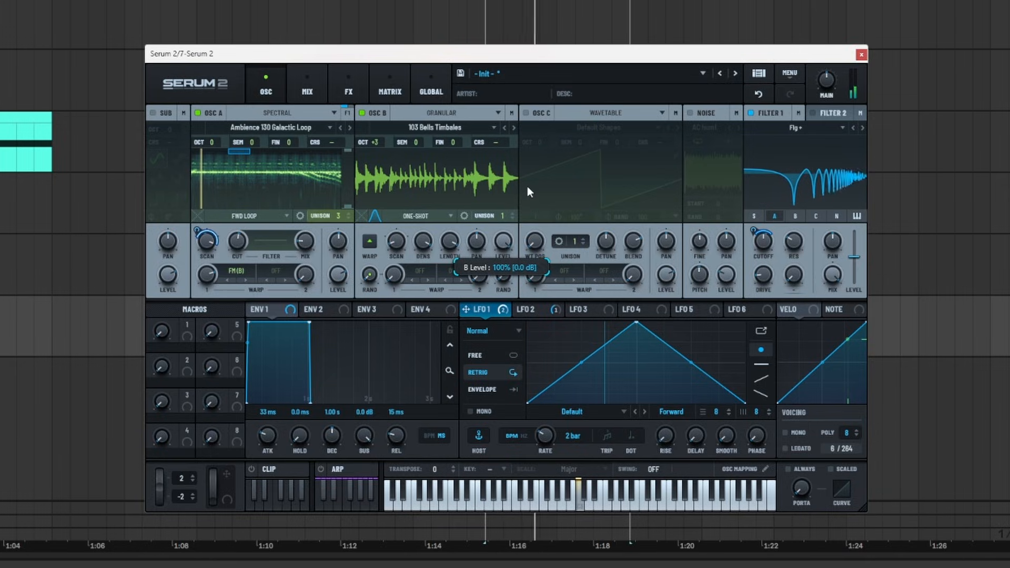
pyautogui.click(511, 113)
pyautogui.click(508, 129)
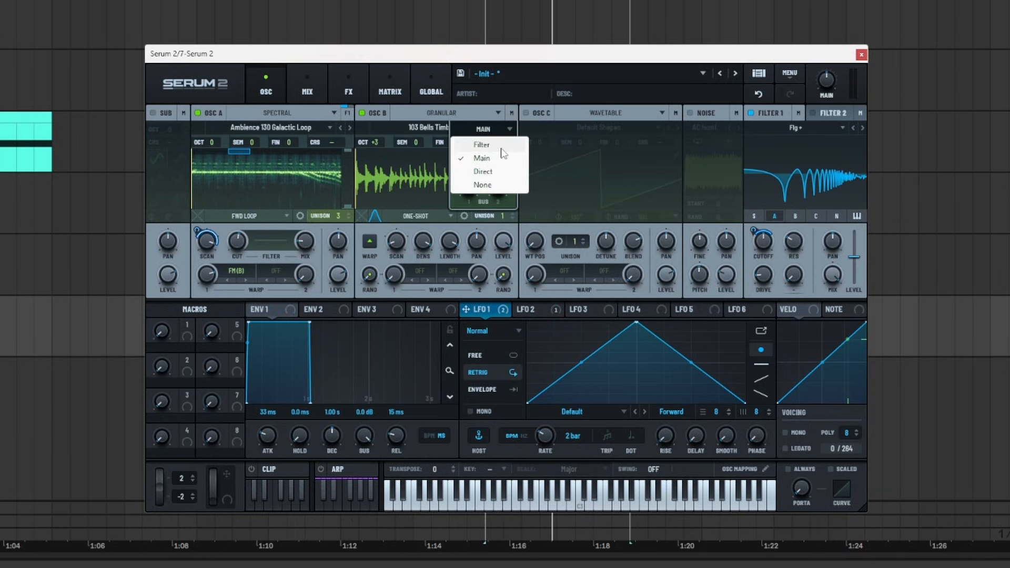
pyautogui.click(501, 145)
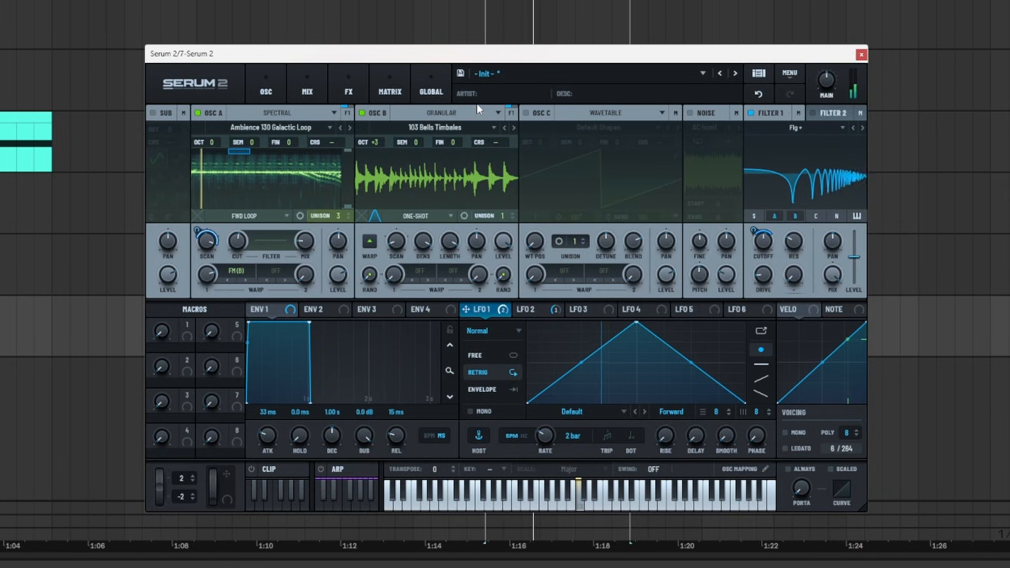
# - Set oscillator B's octave to +1 with oscillator A off, and compare the sound with and without oscillator B
pyautogui.click(205, 118)
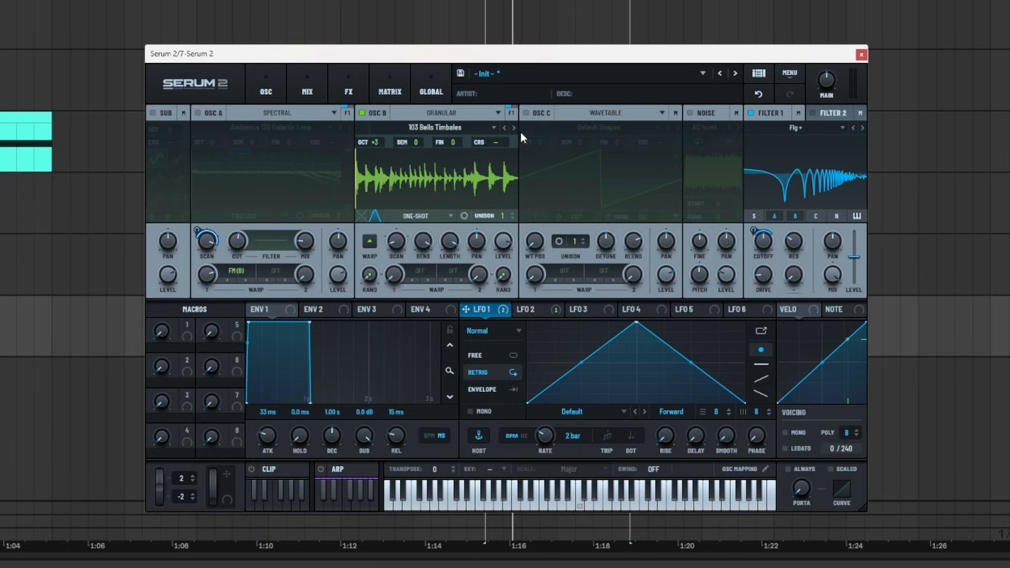
pyautogui.moveTo(375, 142)
pyautogui.mouseDown()
pyautogui.moveTo(375, 175)
pyautogui.moveTo(375, 153)
pyautogui.mouseUp()
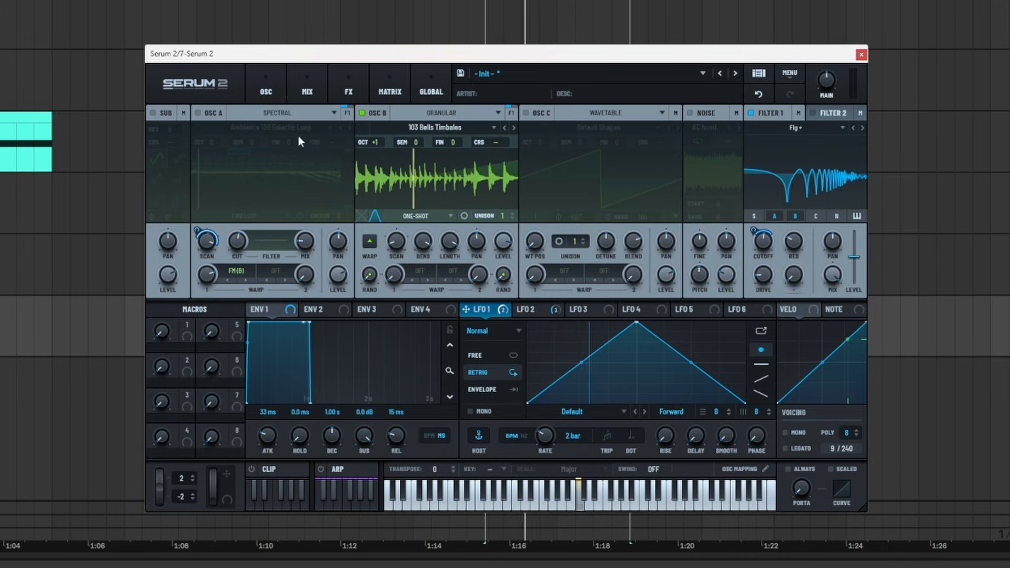
pyautogui.click(208, 113)
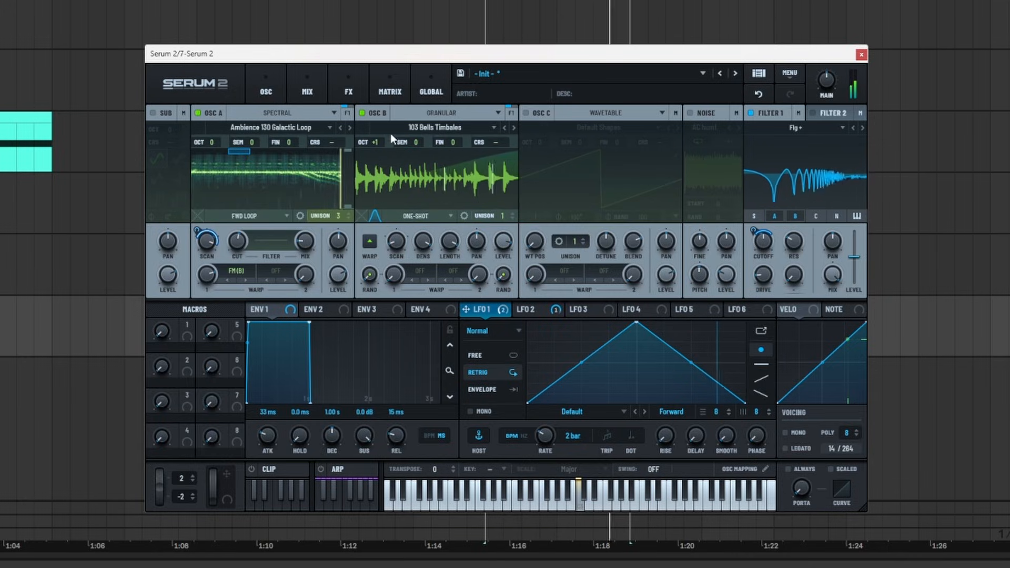
pyautogui.click(364, 113)
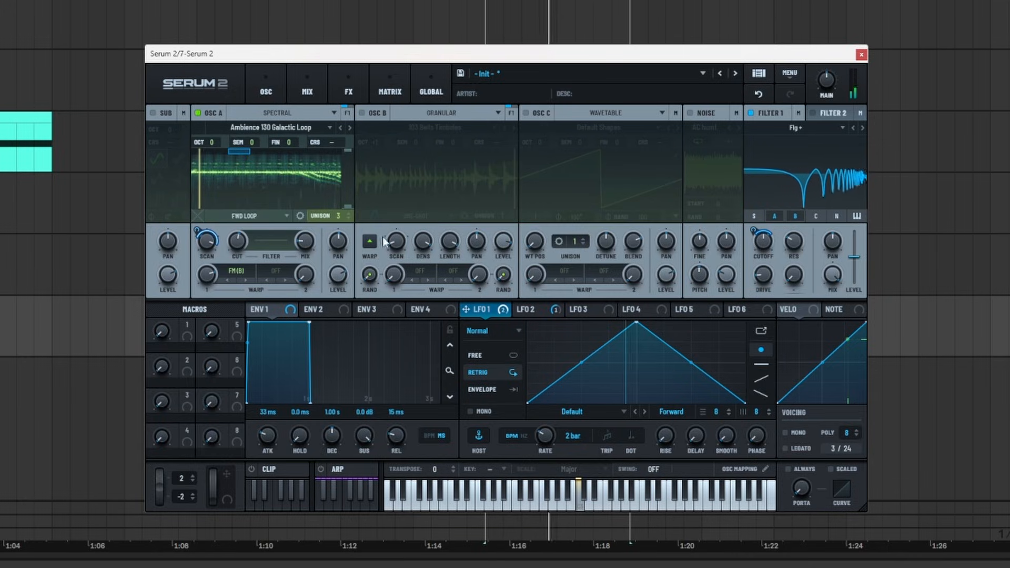
pyautogui.click(362, 114)
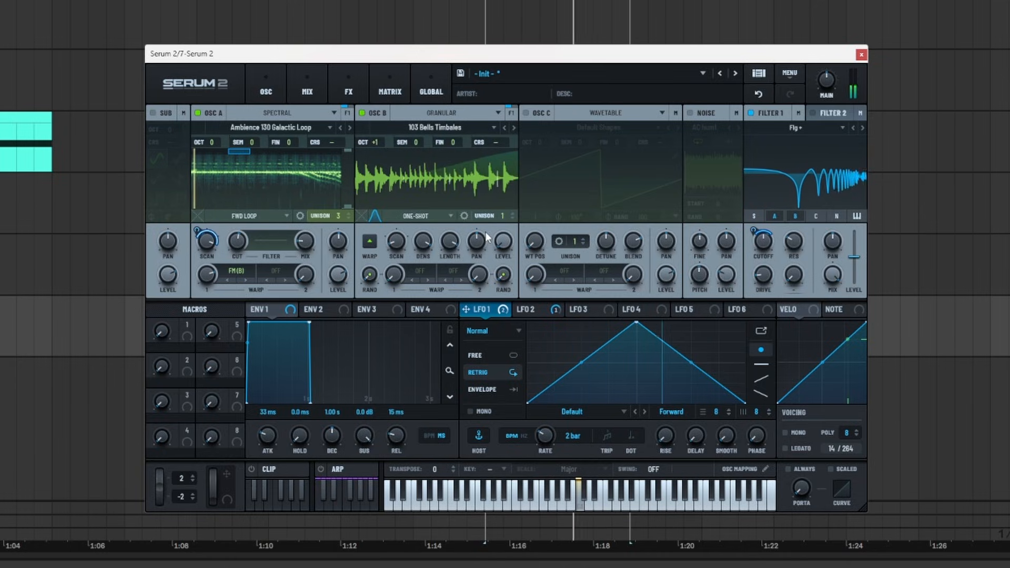
# - Switch oscillator B's sample to AlphaNz, set its octave to 0, and compare the sound with the oscillator off and on
pyautogui.click(513, 129)
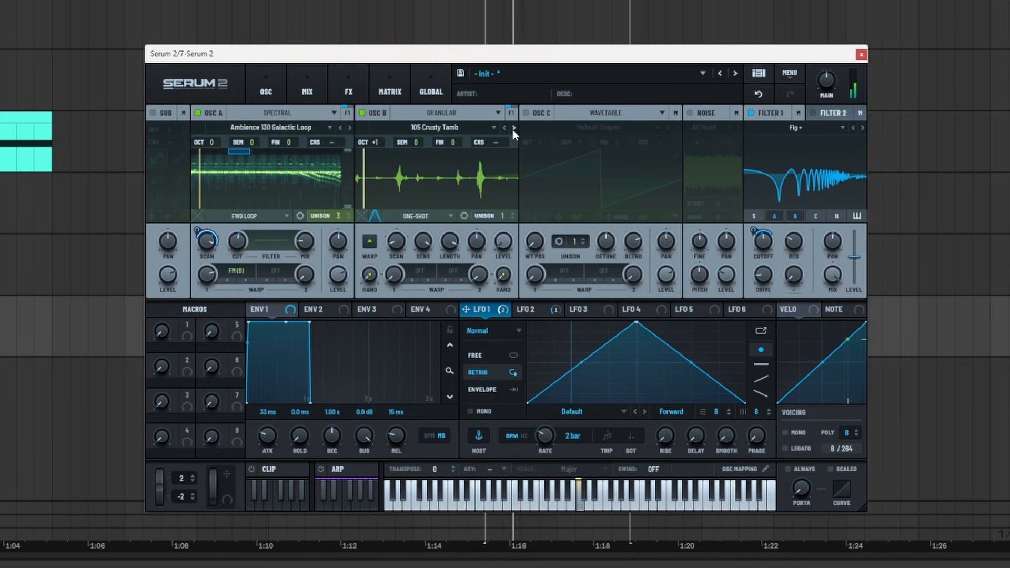
pyautogui.click(513, 128)
pyautogui.click(513, 128)
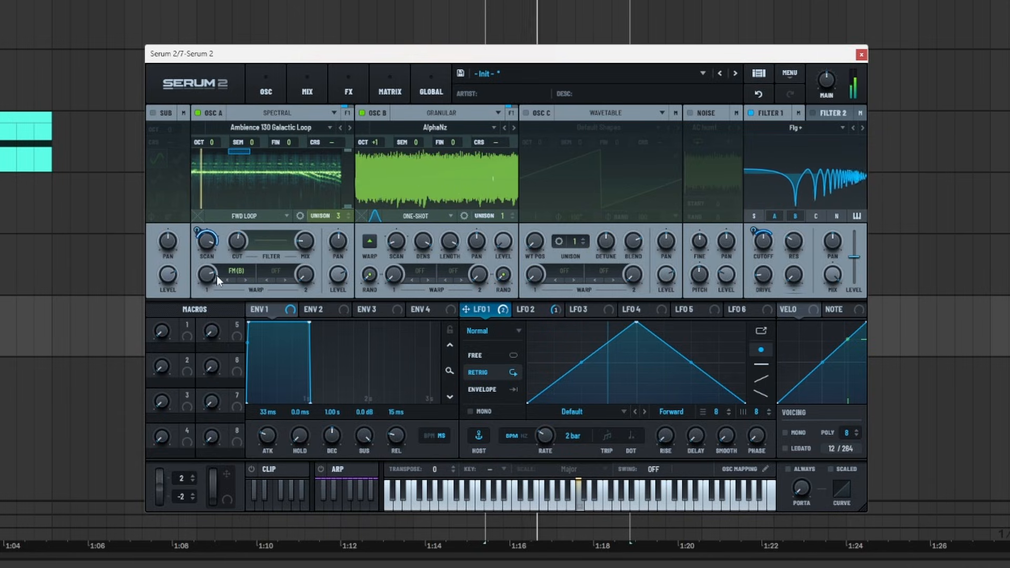
pyautogui.click(365, 112)
pyautogui.click(365, 112)
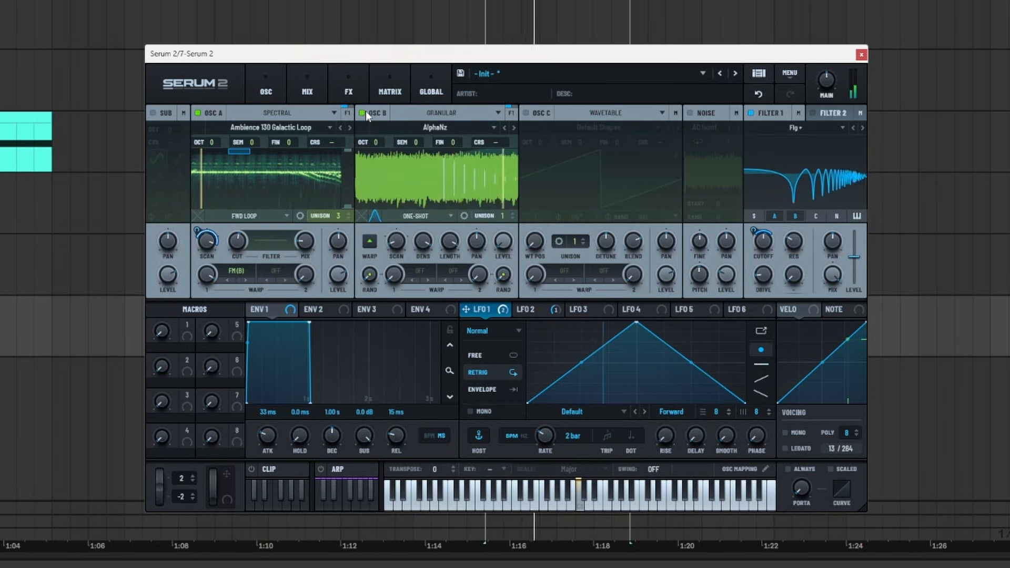
# - Switch oscillator A's sample to Ambience Grains of Sand while oscillator B is off, and turn oscillator B back on
pyautogui.click(365, 111)
pyautogui.click(349, 130)
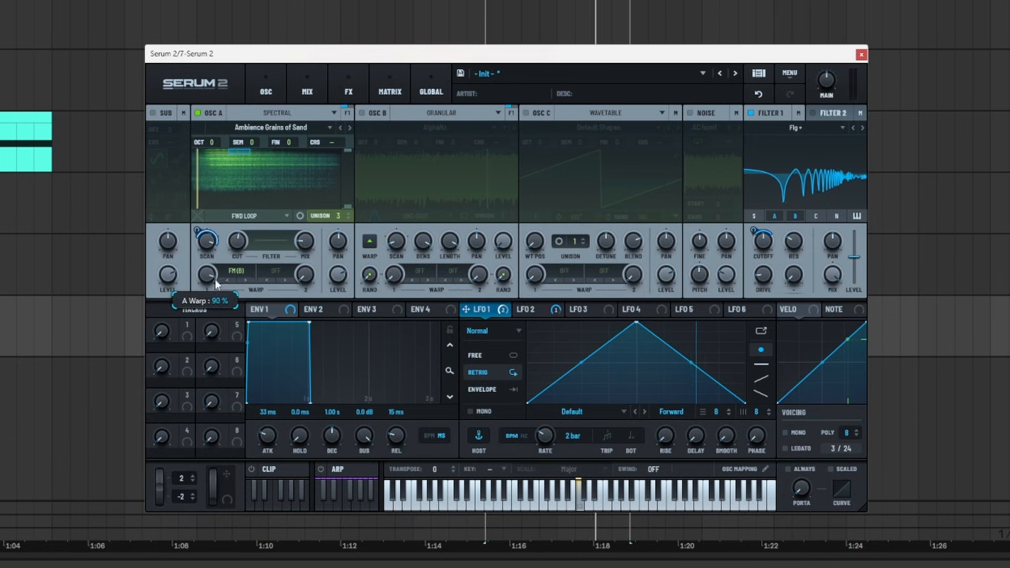
pyautogui.click(362, 112)
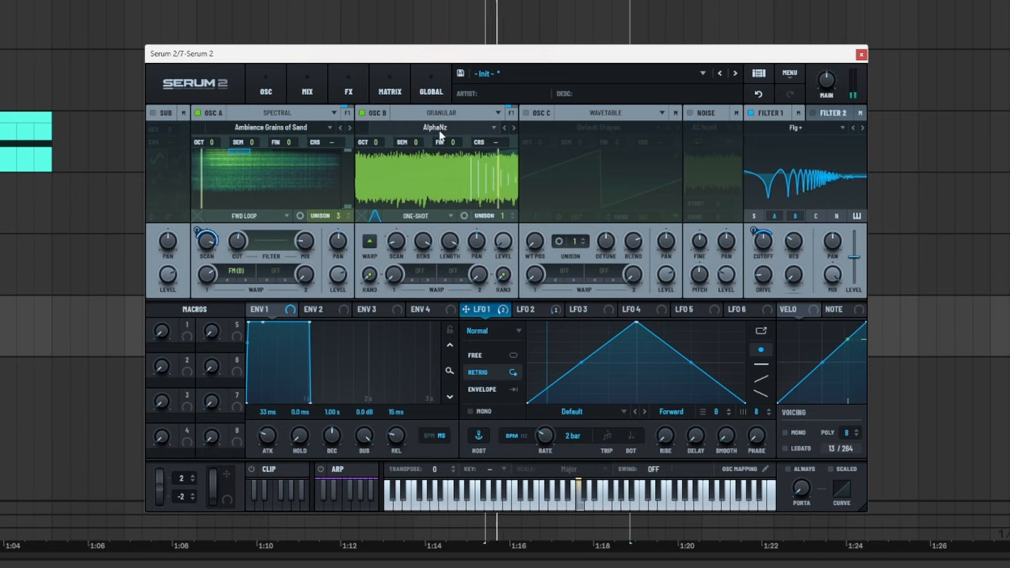
# - Load the non-tonal SFX sample Mouthpiece into oscillator B and turn the oscillator off
pyautogui.click(460, 130)
pyautogui.moveTo(451, 158)
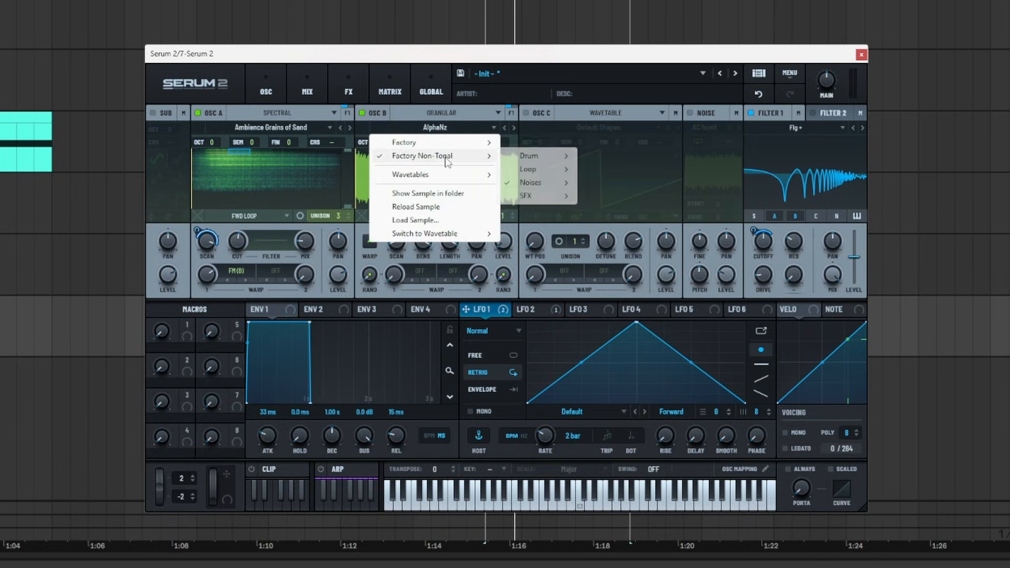
pyautogui.moveTo(525, 196)
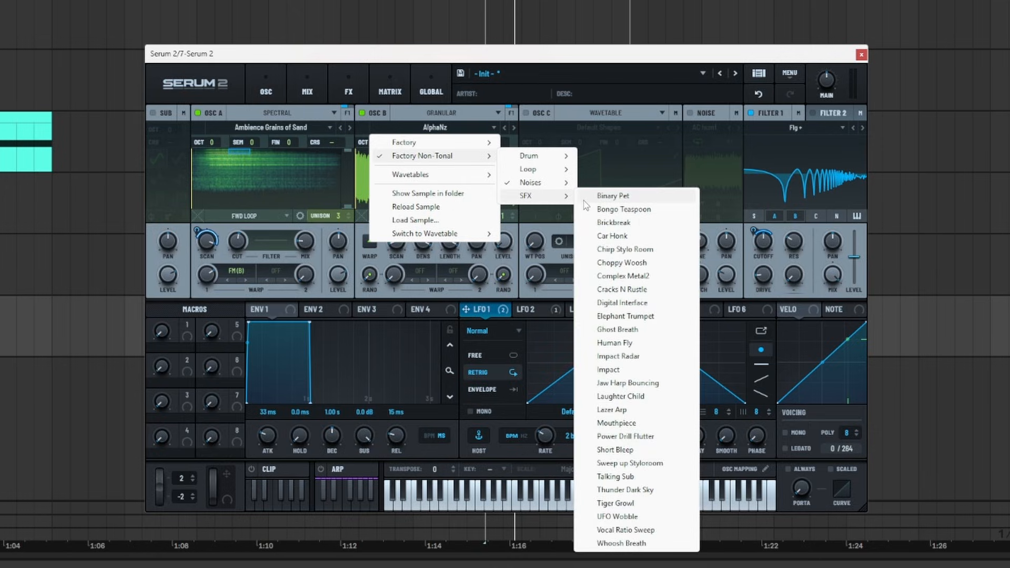
pyautogui.click(617, 423)
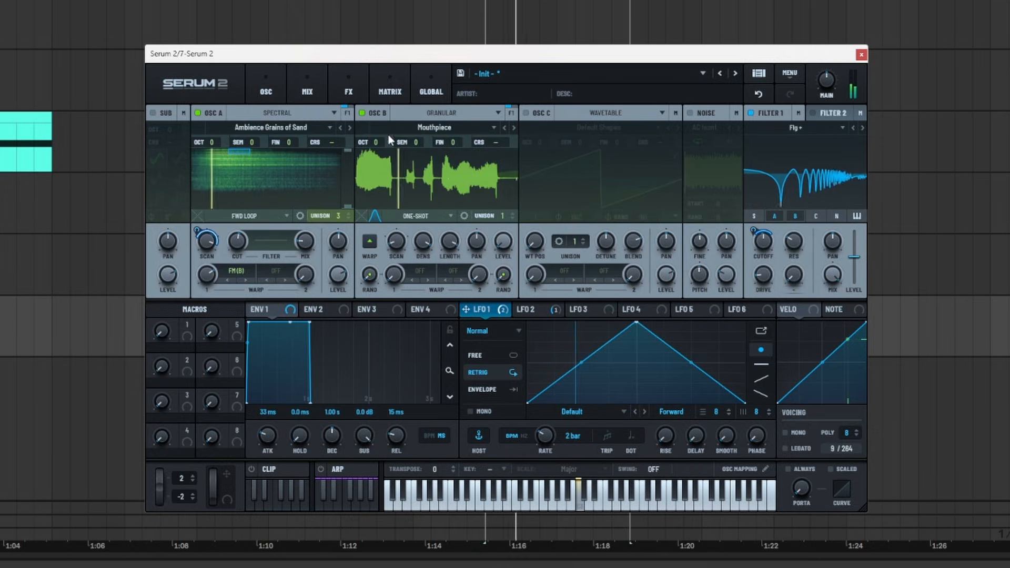
pyautogui.click(363, 113)
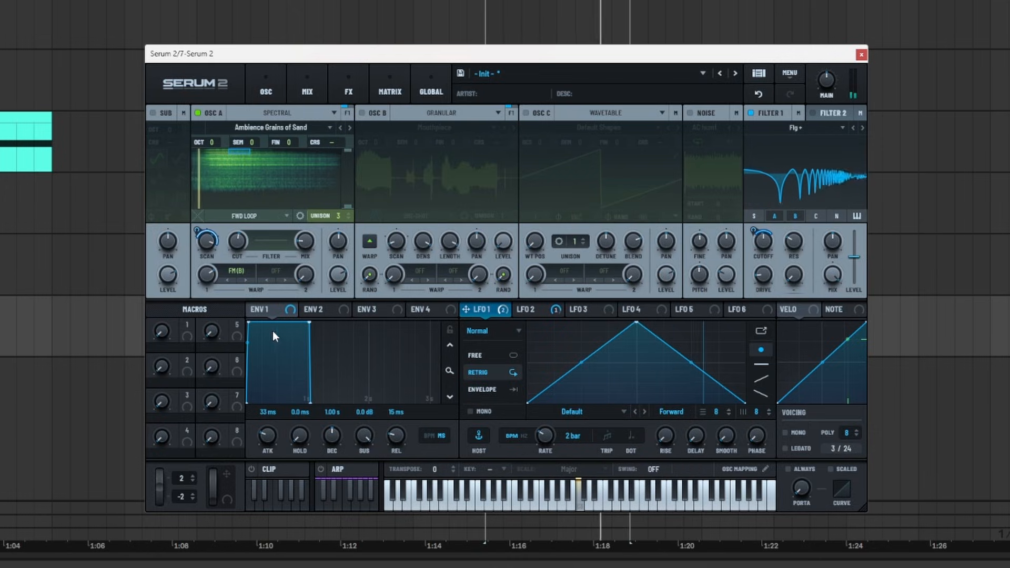
# - Switch oscillator A's sample to Bell City and shorten its loop region to a short section at the sample's start
pyautogui.click(350, 128)
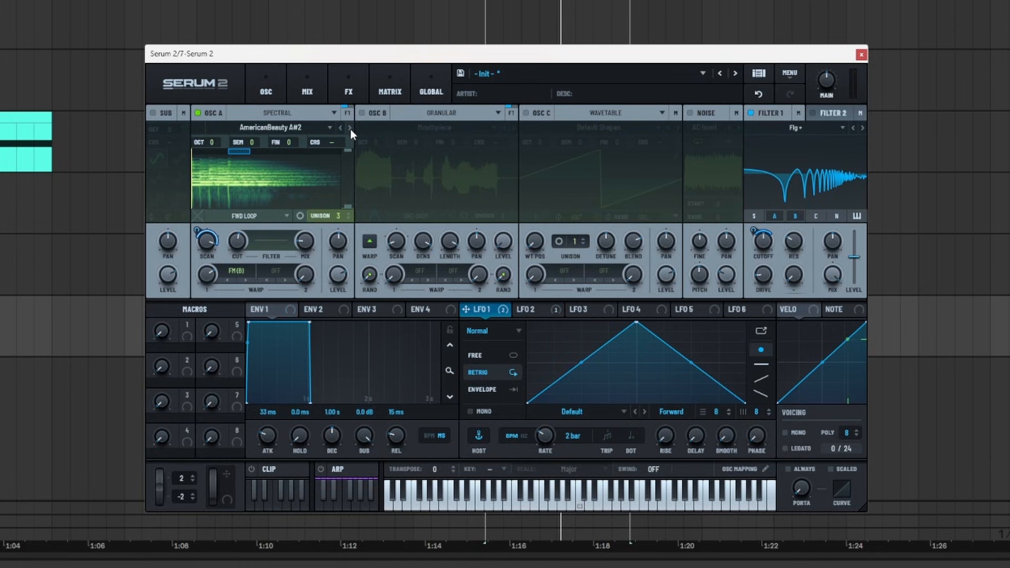
pyautogui.click(351, 128)
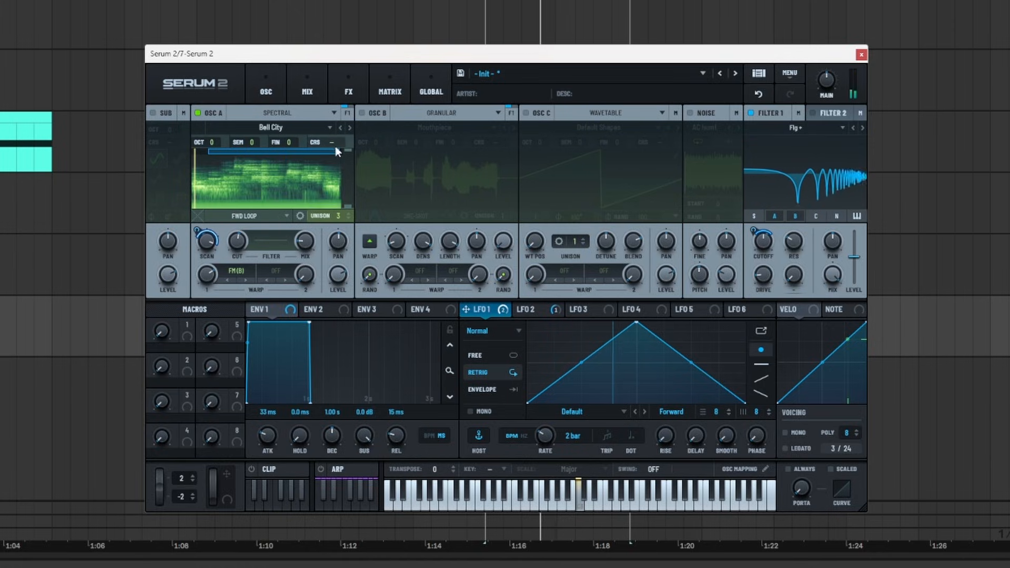
pyautogui.moveTo(338, 152); pyautogui.dragTo(181, 150)
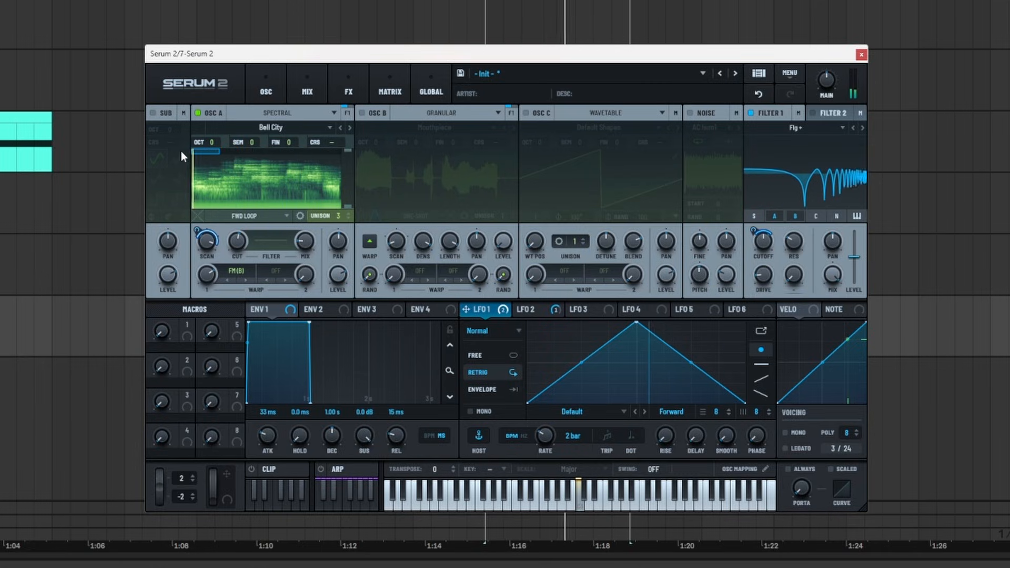